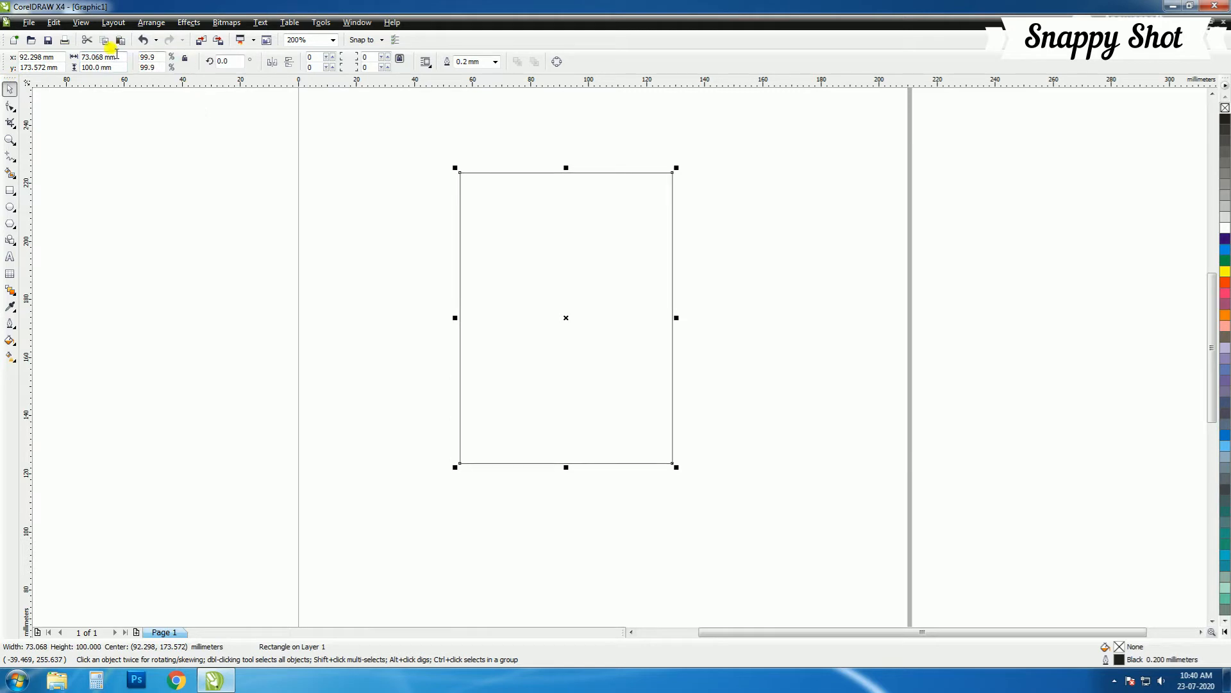
Step: Set the rectangle's width to 70 mm and convert it to curves
key("Return")
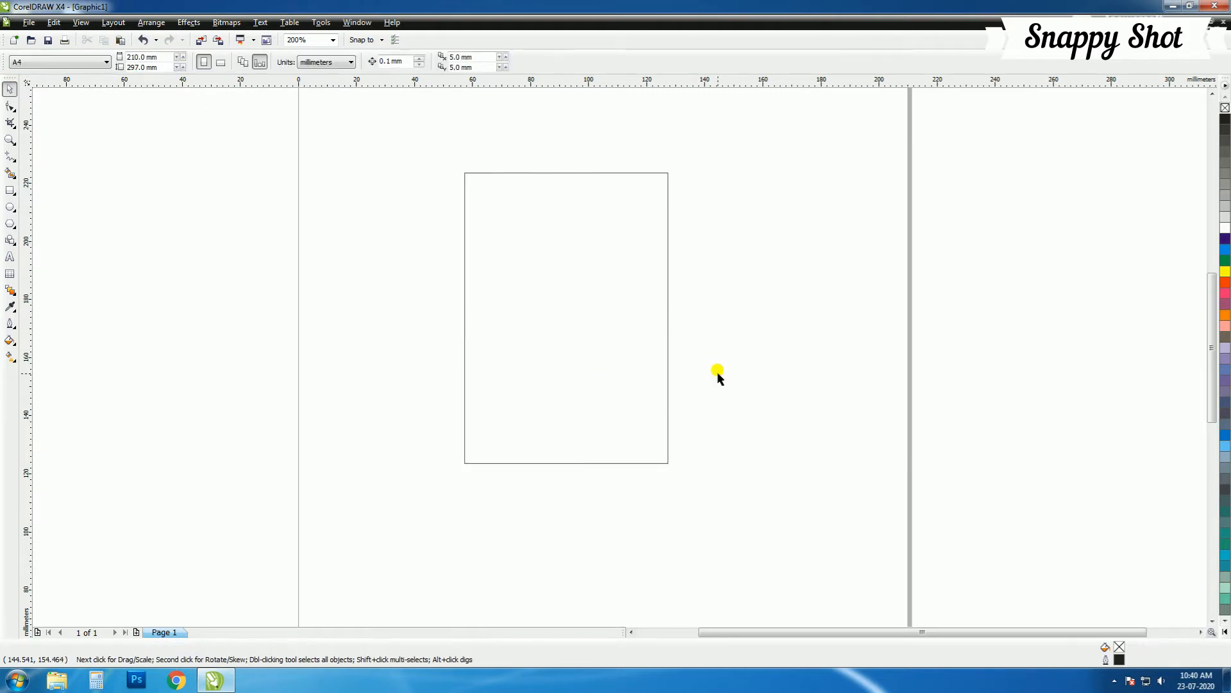
right_click(531, 295)
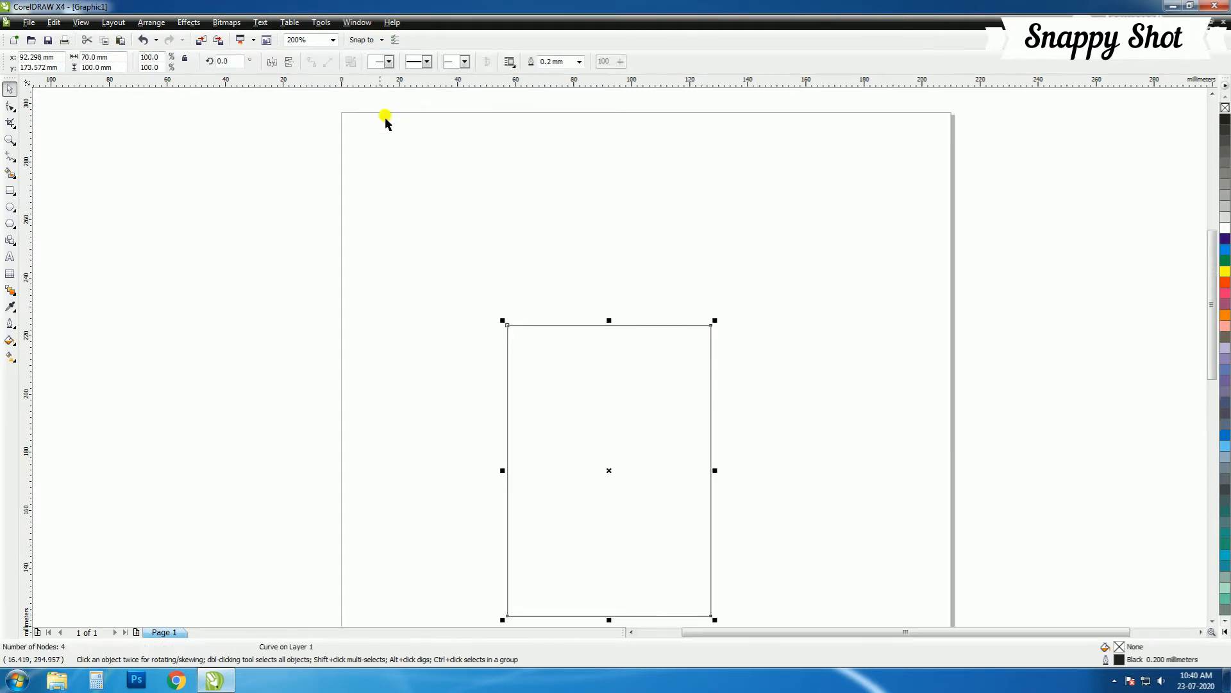
left_click(385, 118)
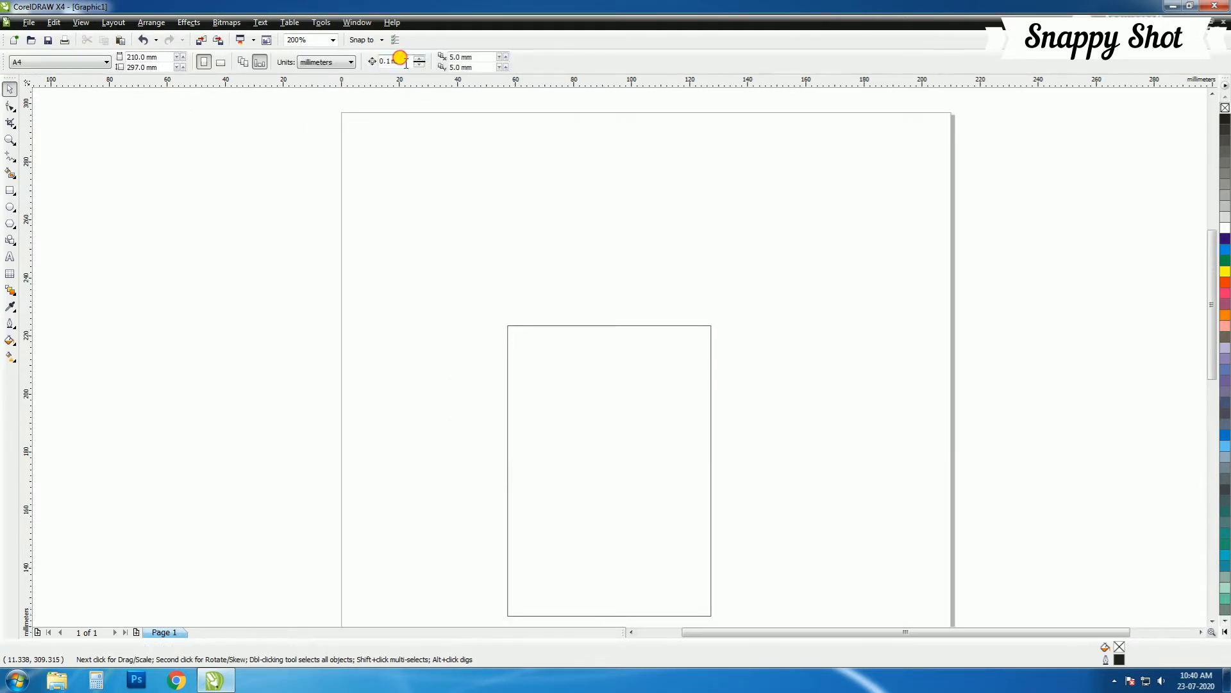
Step: Lower the rectangle's upper right corner node by a 20 mm nudge
left_click(710, 333)
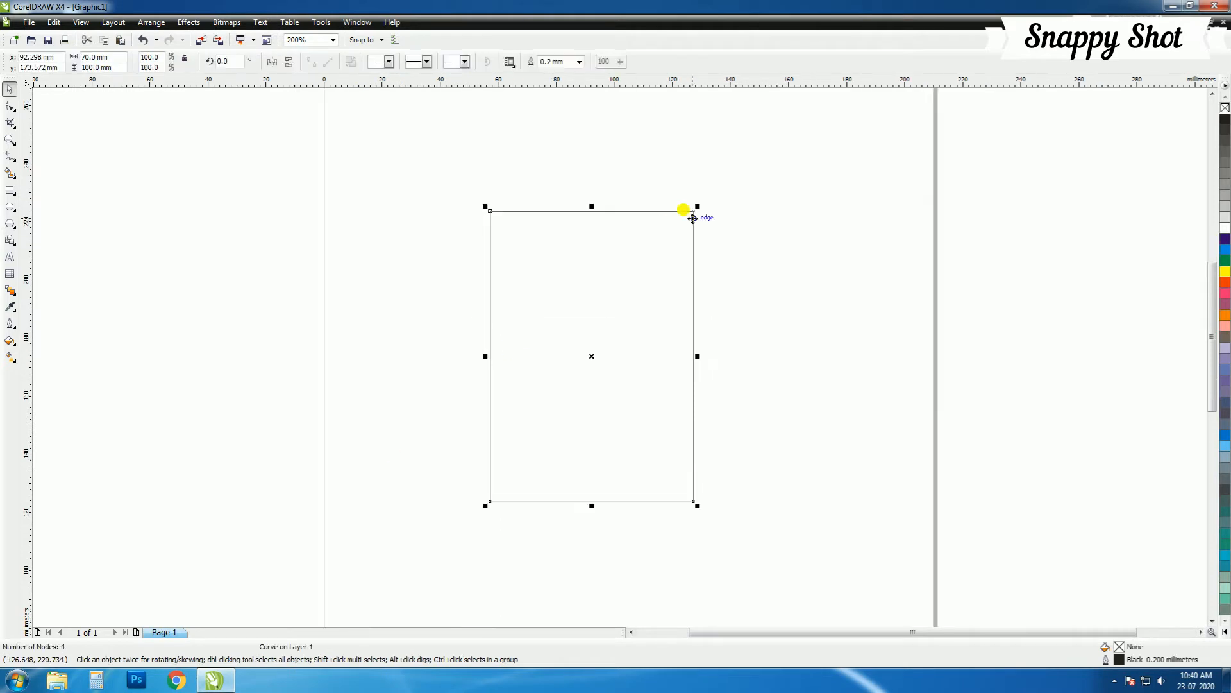
left_click(10, 106)
left_click_drag(709, 200, 644, 218)
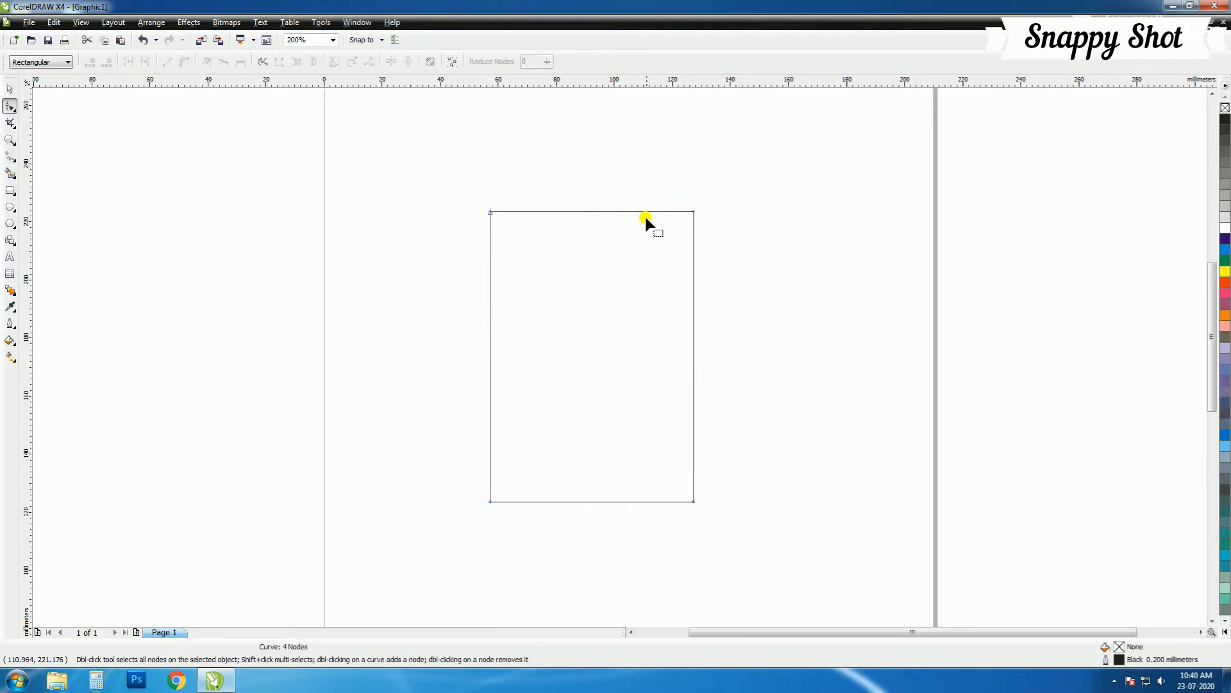
key("Down")
key("space")
key("Escape")
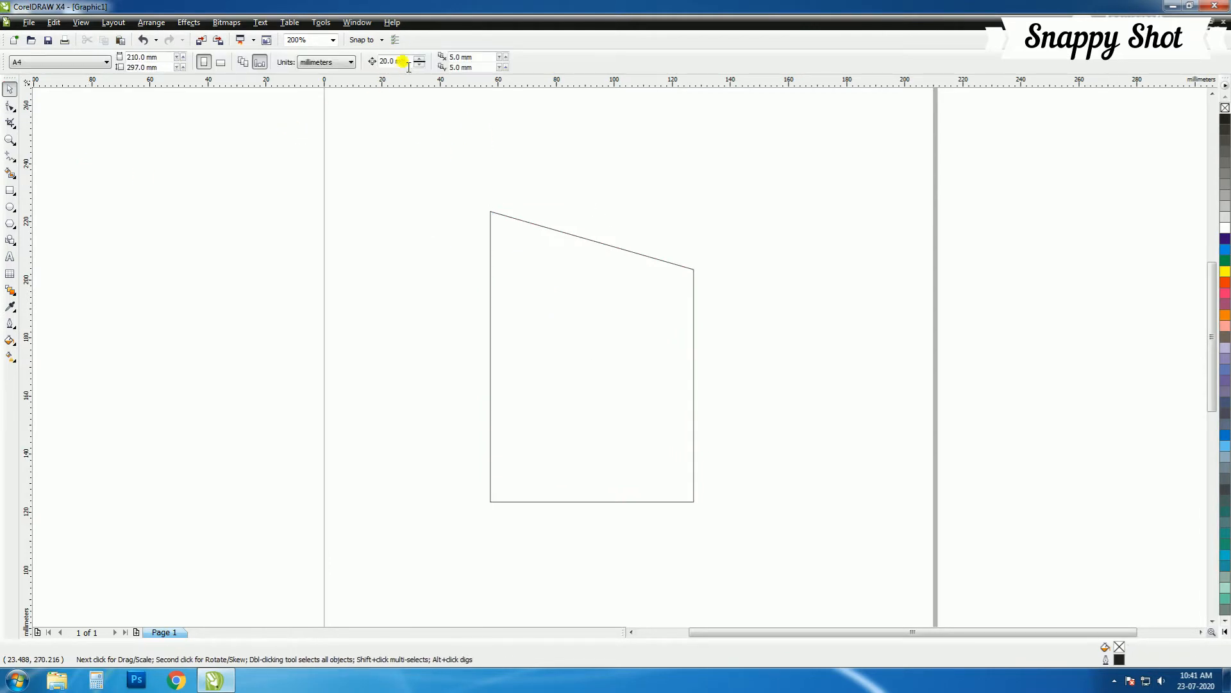
Step: Raise the shape's lower left corner node by a 30 mm nudge
left_click(620, 359)
left_click(9, 109)
left_click_drag(415, 457, 499, 545)
key("Up")
left_click(10, 89)
Step: Move the shape toward the page's left side and create a horizontally mirrored duplicate over it
left_click(267, 270)
scroll(268, 267, "down", 1)
scroll(834, 422, "up", 1)
left_click_drag(574, 312, 486, 380)
left_click(163, 167)
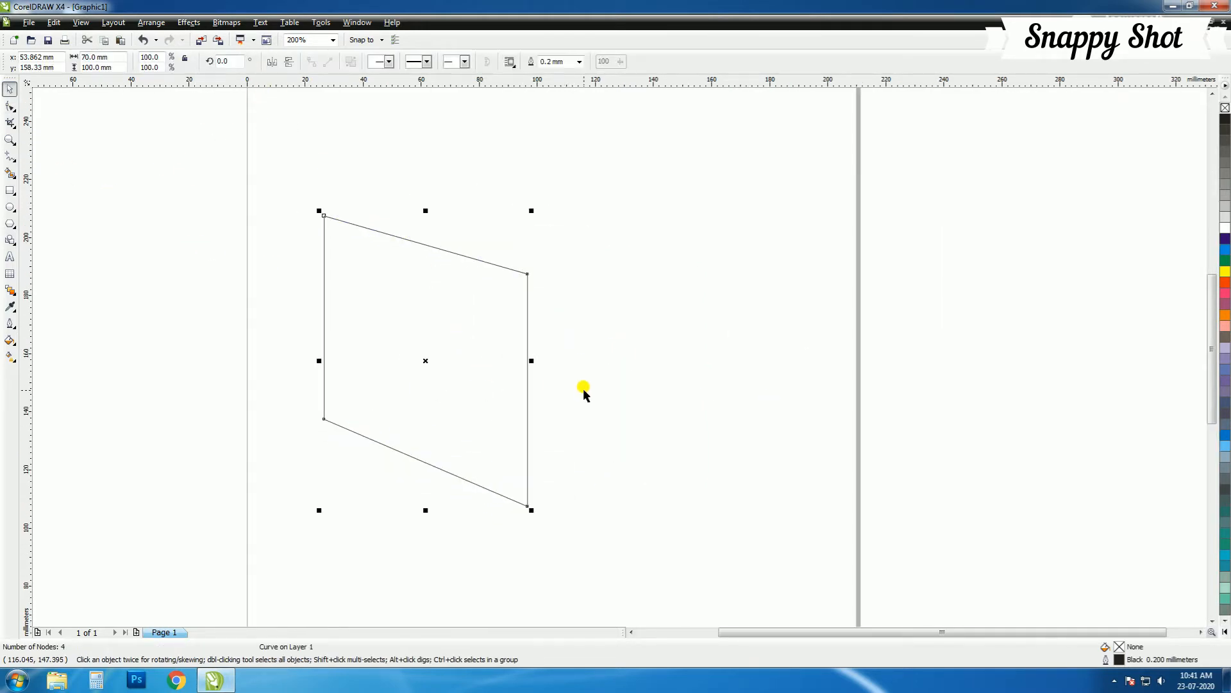
left_click(273, 62)
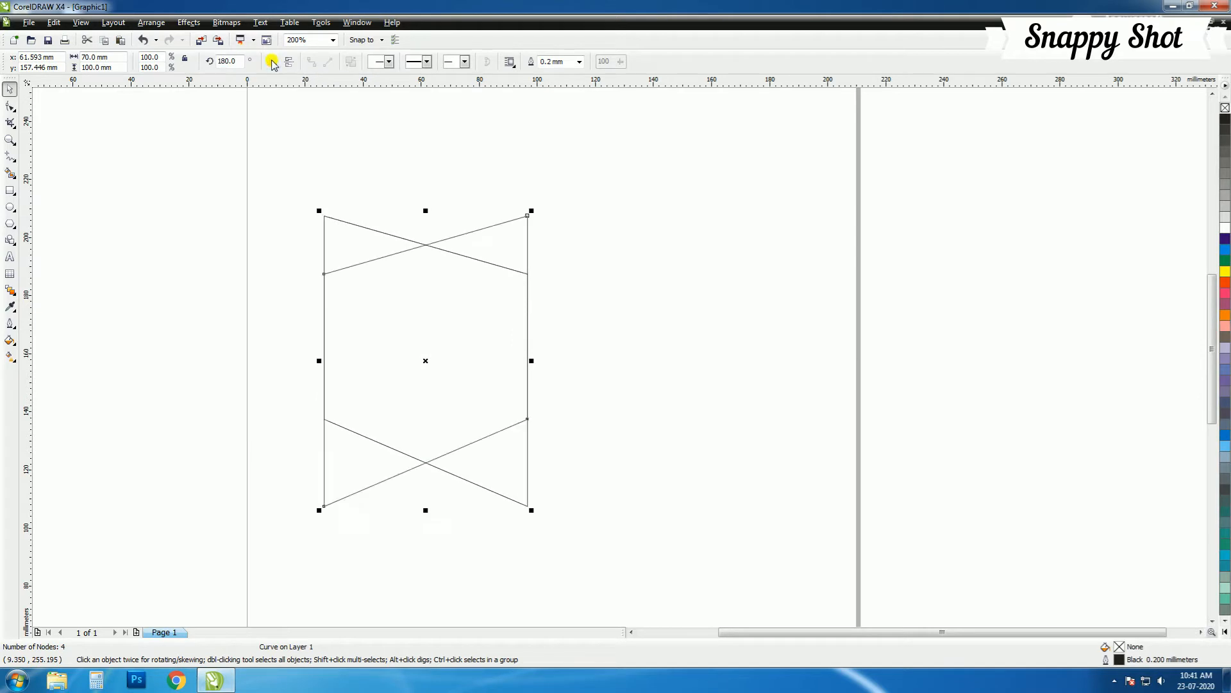
Step: Draw a vertical guide line about 19 mm long upward from the mirrored shape's upper right corner
left_click(36, 264)
left_click(10, 156)
left_click(527, 216)
left_click(527, 160)
key("space")
left_click(54, 186)
Step: Left-align the mirrored shape to the vertical guide line so the two faces meet along the centre edge
left_click(500, 218)
left_click(527, 190, "shift")
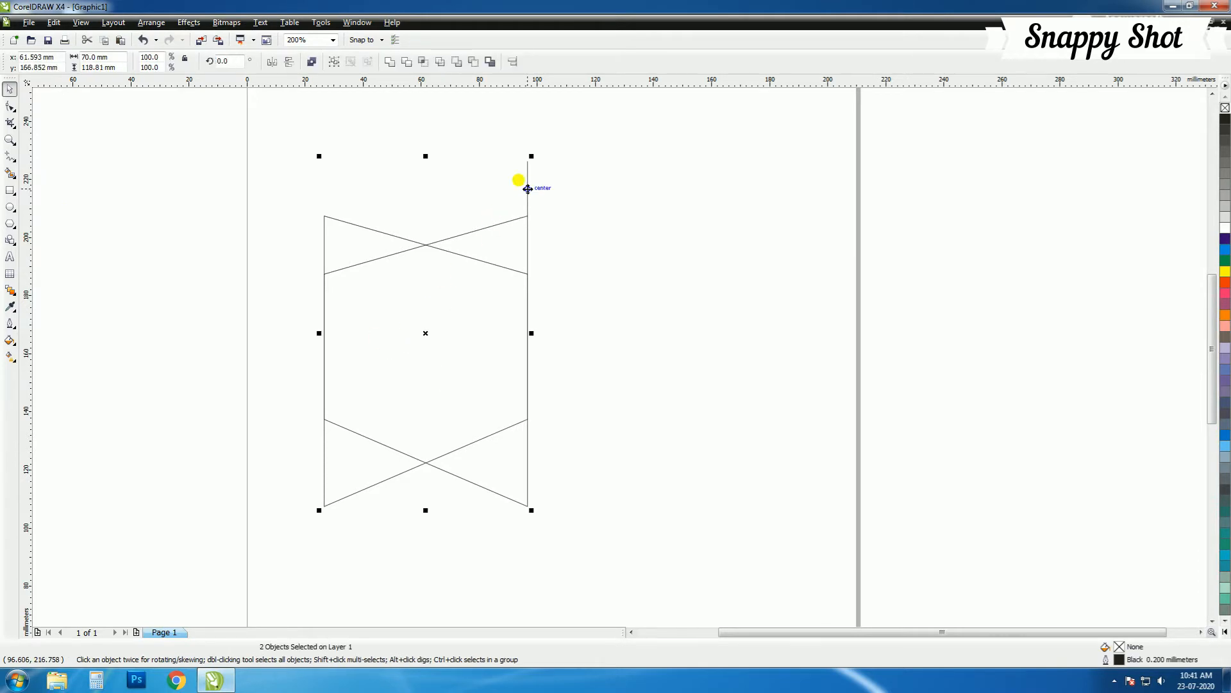
key("l")
left_click(978, 317)
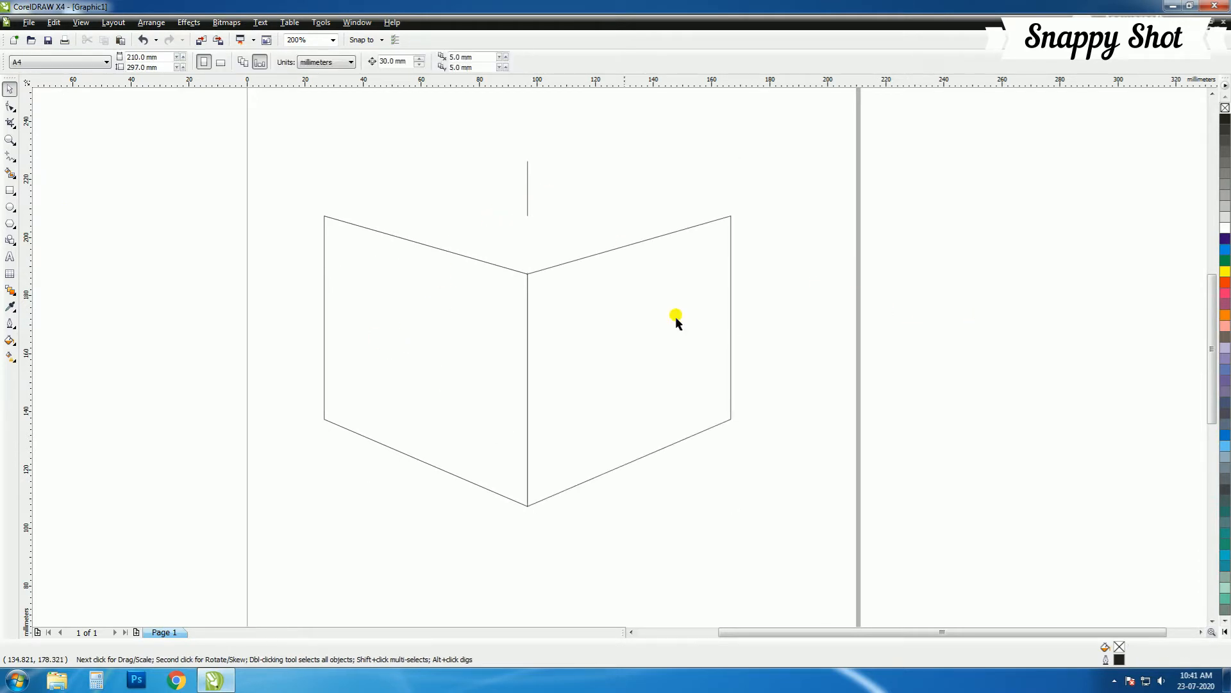
Step: Set the vertical guide line's height to 40 mm and move its lower end onto the point where both faces meet
left_click(527, 189)
left_click(122, 67)
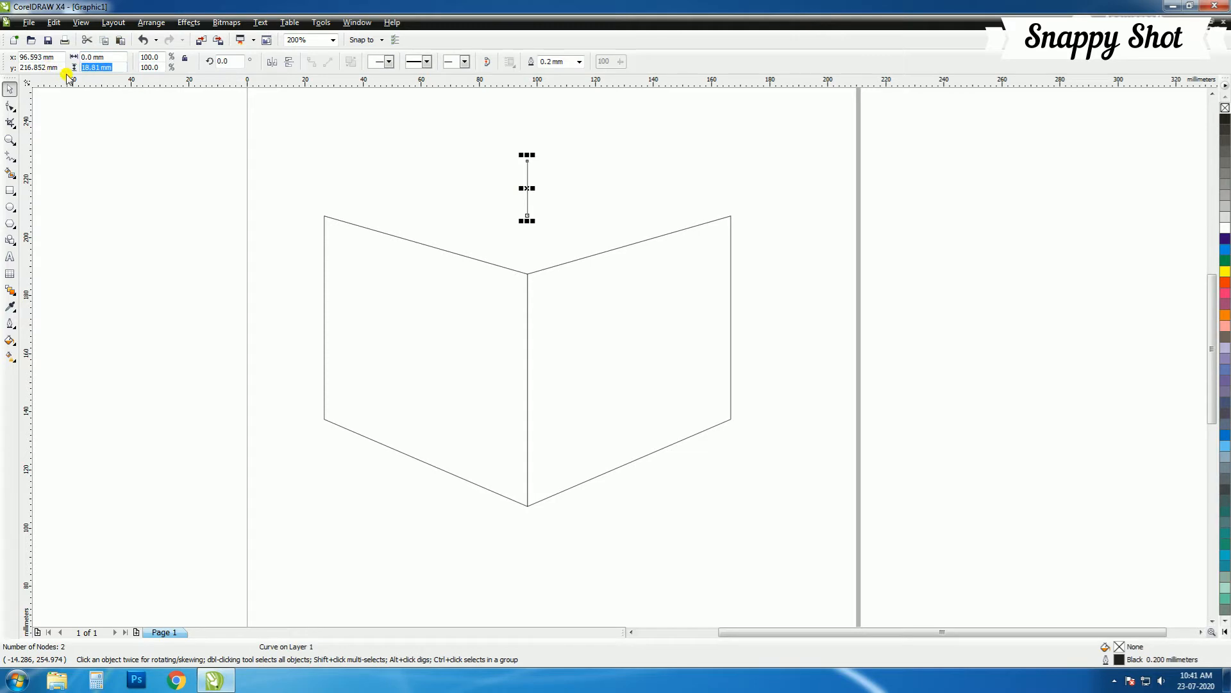
key("Return")
scroll(517, 274, "up", 3)
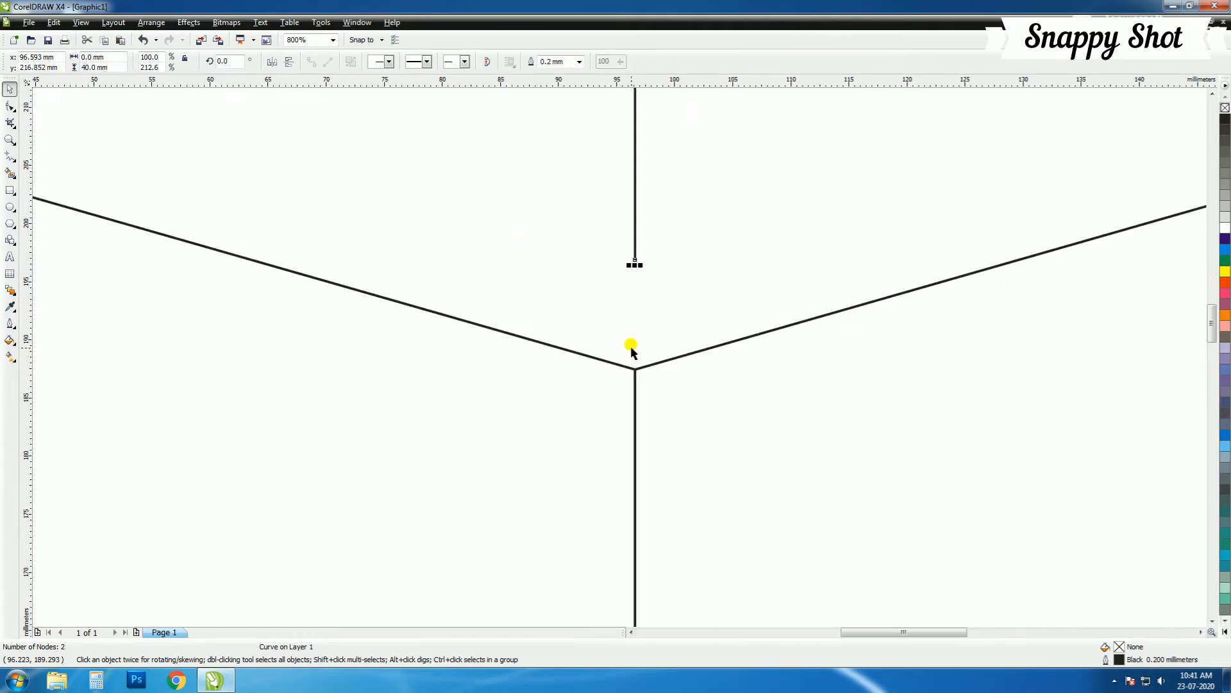
left_click_drag(626, 181, 628, 399)
scroll(627, 399, "down", 3)
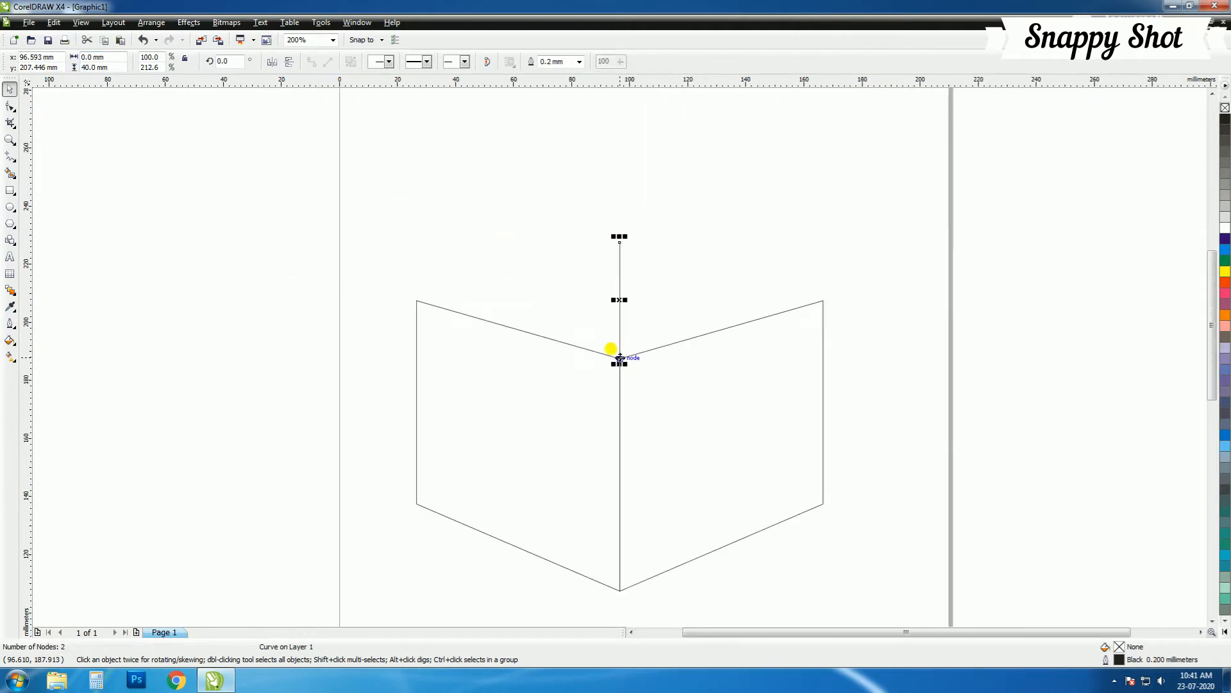
Step: Draw the closed four-sided top face with the Pen tool through both outer corners, the guide line's upper end and the front corner
left_click(148, 259)
left_click(14, 159)
mouse_move(14, 159)
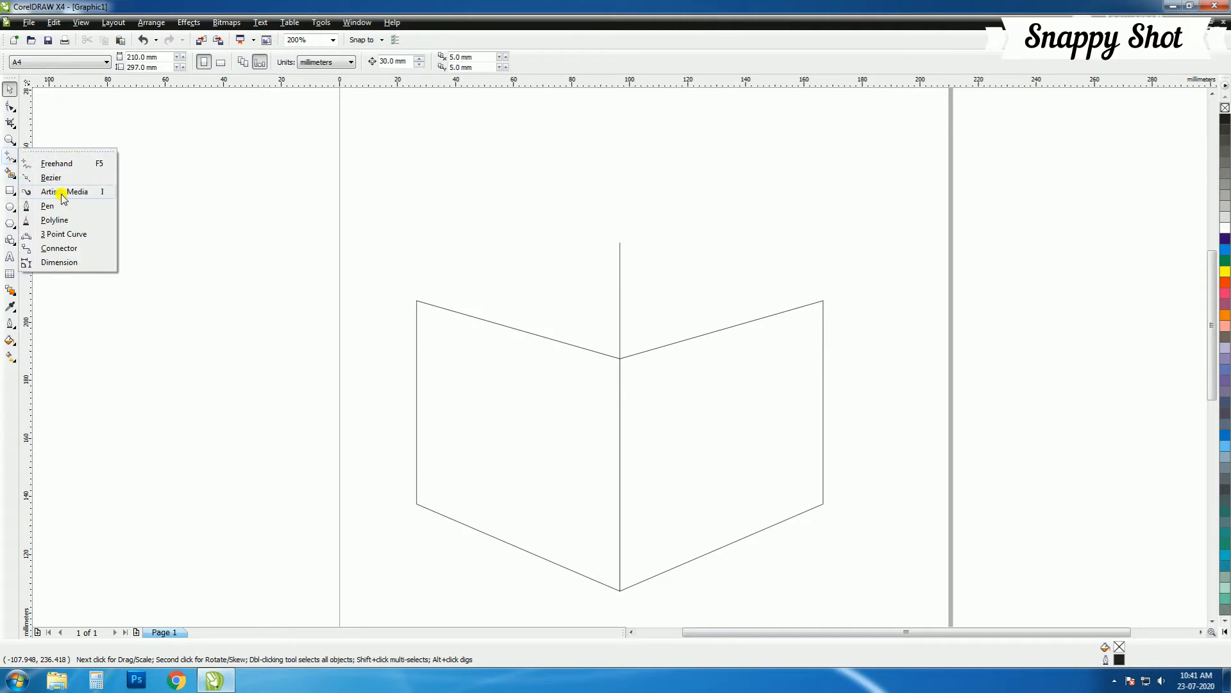
left_click(59, 206)
left_click(415, 301)
left_click(620, 243)
left_click(824, 301)
left_click(620, 358)
left_click(415, 301)
Step: Delete the vertical guide line above the front corner
left_click(9, 89)
left_click(619, 285)
key("Delete")
Step: Draw a narrow vertical rectangle about 11 mm wide and 56 mm high on the left face
scroll(620, 419, "down", 1)
scroll(638, 474, "up", 1)
key("F6")
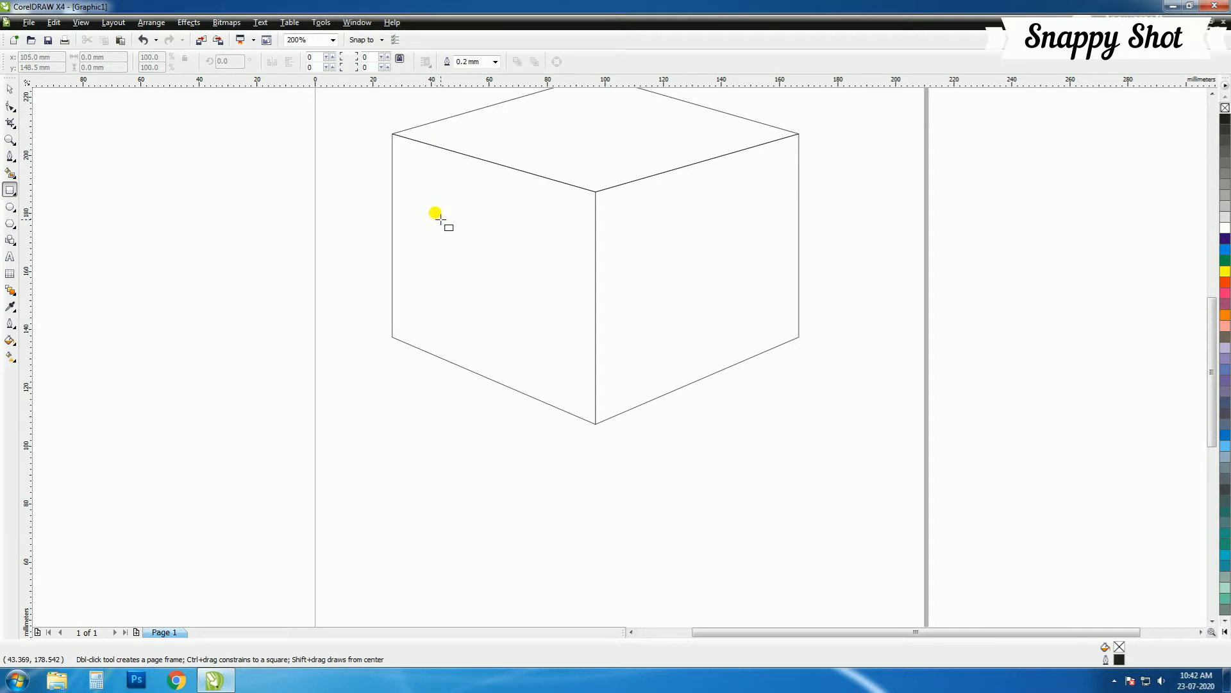
left_click_drag(428, 203, 460, 366)
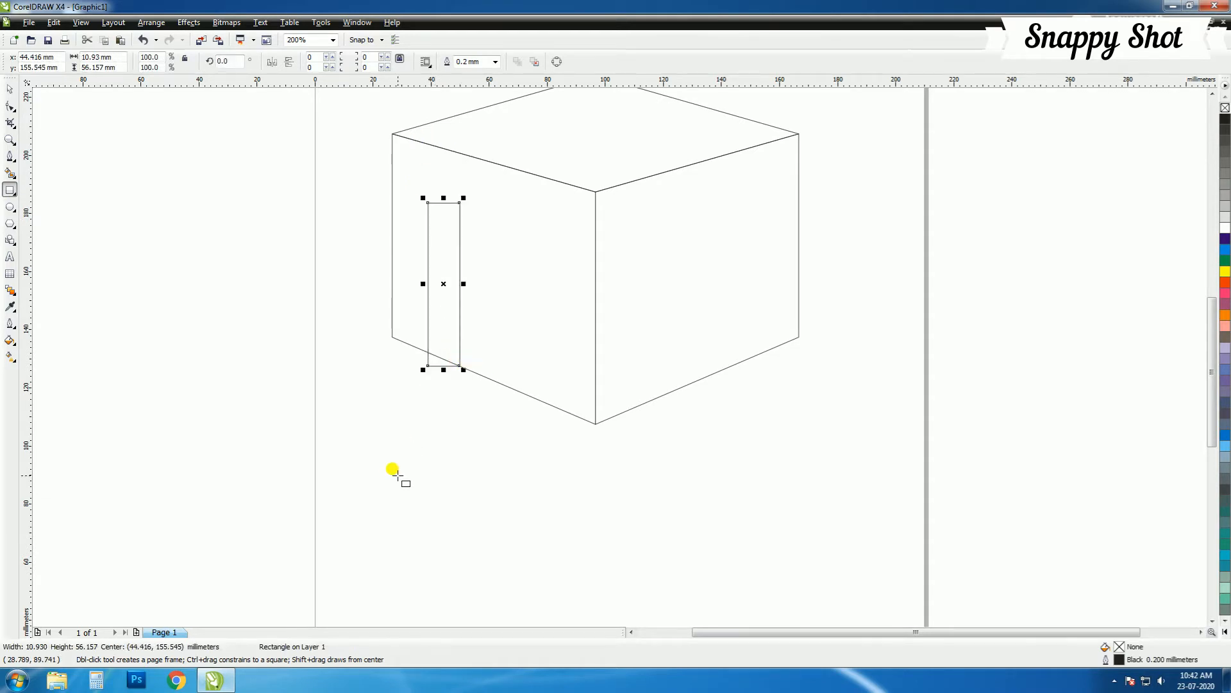
key("space")
Step: Move the narrow rectangle to the left face's lower edge and resize it to 13 mm wide and about 58 mm high
left_click_drag(444, 285, 535, 323)
scroll(544, 403, "up", 2)
left_click_drag(632, 349, 602, 327)
scroll(621, 357, "down", 2)
scroll(608, 200, "up", 1)
left_click_drag(581, 503, 570, 503)
left_click(119, 59)
key("Return")
Step: Fine-position the narrow rectangle so its lower right corner sits exactly on the left face's bottom edge
scroll(687, 398, "down", 2)
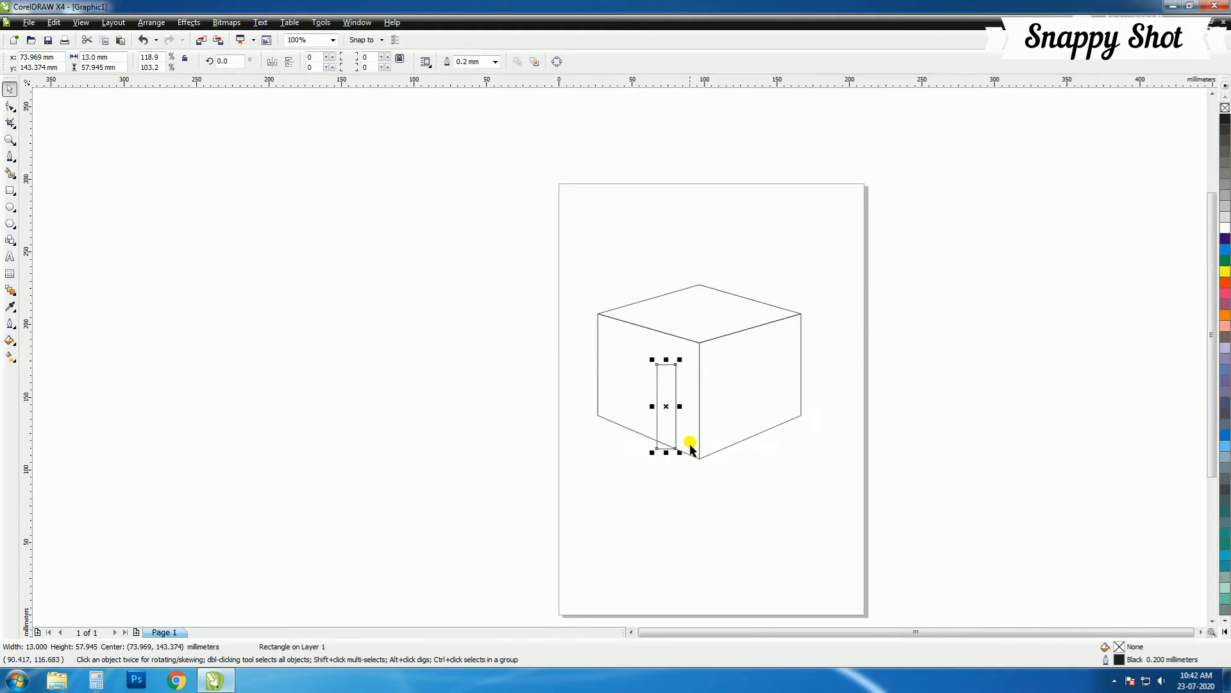
scroll(699, 452, "up", 2)
left_click(699, 455)
scroll(533, 378, "up", 2)
left_click(656, 437)
left_click_drag(590, 329, 591, 331)
scroll(592, 331, "down", 3)
scroll(593, 281, "up", 1)
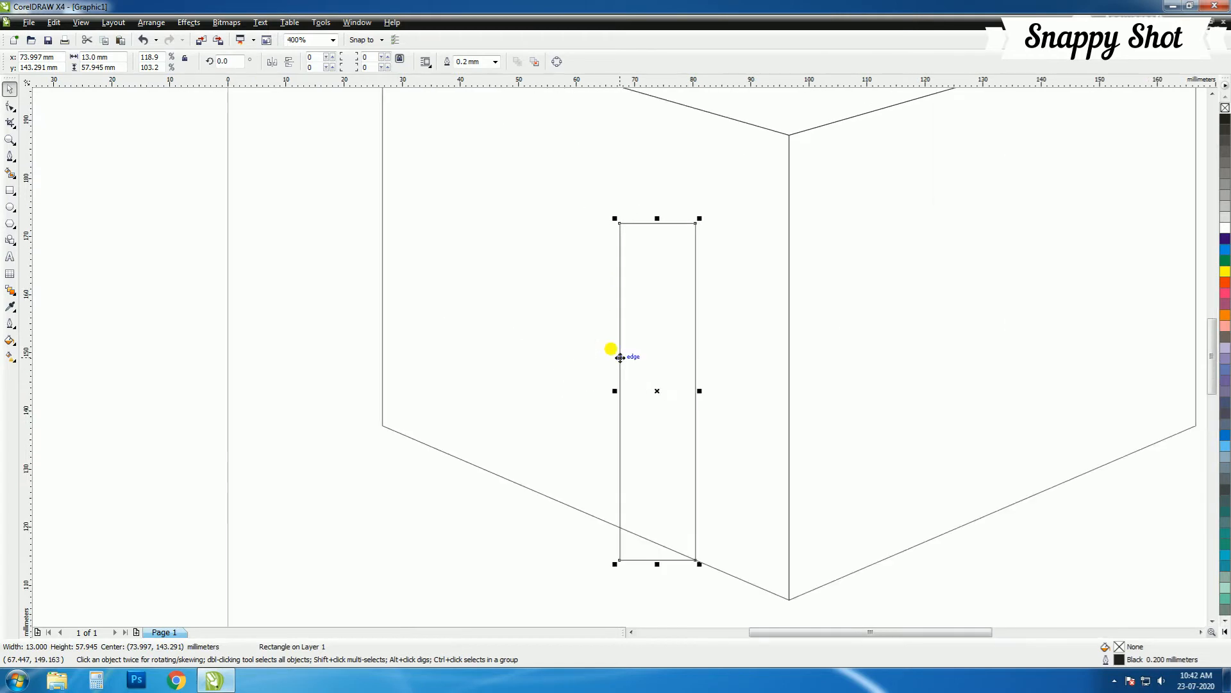
Step: Duplicate the narrow rectangle toward the upper left part of the left face
left_click_drag(658, 392, 526, 259)
right_click(526, 259)
scroll(526, 259, "down", 1)
scroll(569, 300, "up", 1)
Step: Position the duplicated rectangle so its upper left corner sits on the left face's sloped top edge
left_click_drag(726, 475, 682, 420)
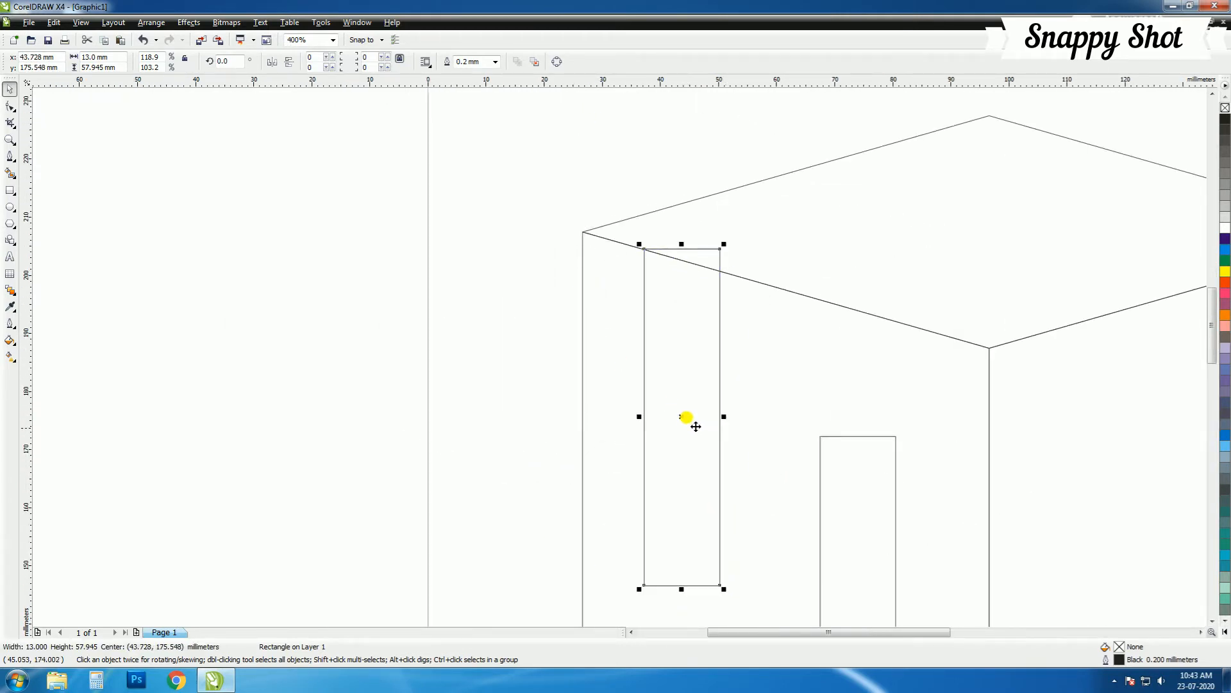
scroll(620, 357, "up", 3)
left_click_drag(540, 206, 538, 211)
scroll(616, 349, "down", 3)
scroll(616, 349, "down", 1)
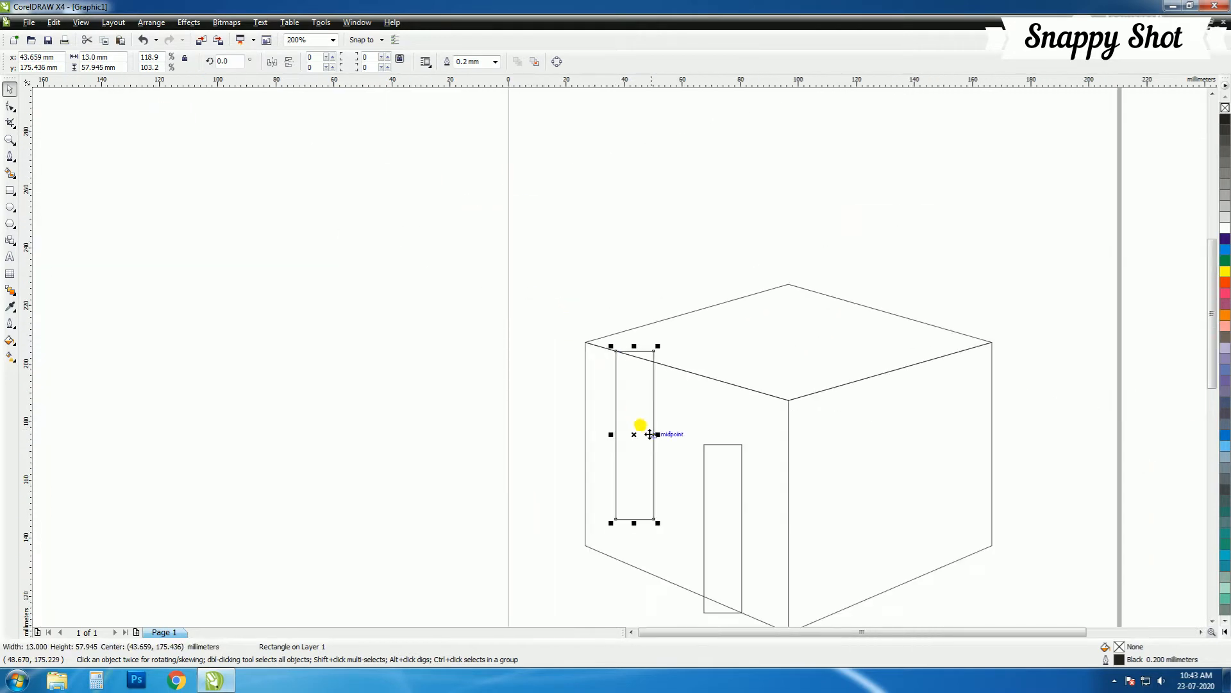
scroll(620, 361, "up", 1)
left_click_drag(573, 302, 582, 304)
scroll(584, 303, "down", 1)
scroll(619, 346, "up", 1)
scroll(613, 363, "up", 3)
scroll(620, 361, "down", 2)
Step: Convert the upper rectangle to curves and lower its upper right node onto the left face's top edge
right_click(730, 438)
left_click(776, 174)
key("F10")
left_click_drag(783, 313, 764, 368)
scroll(618, 357, "down", 2)
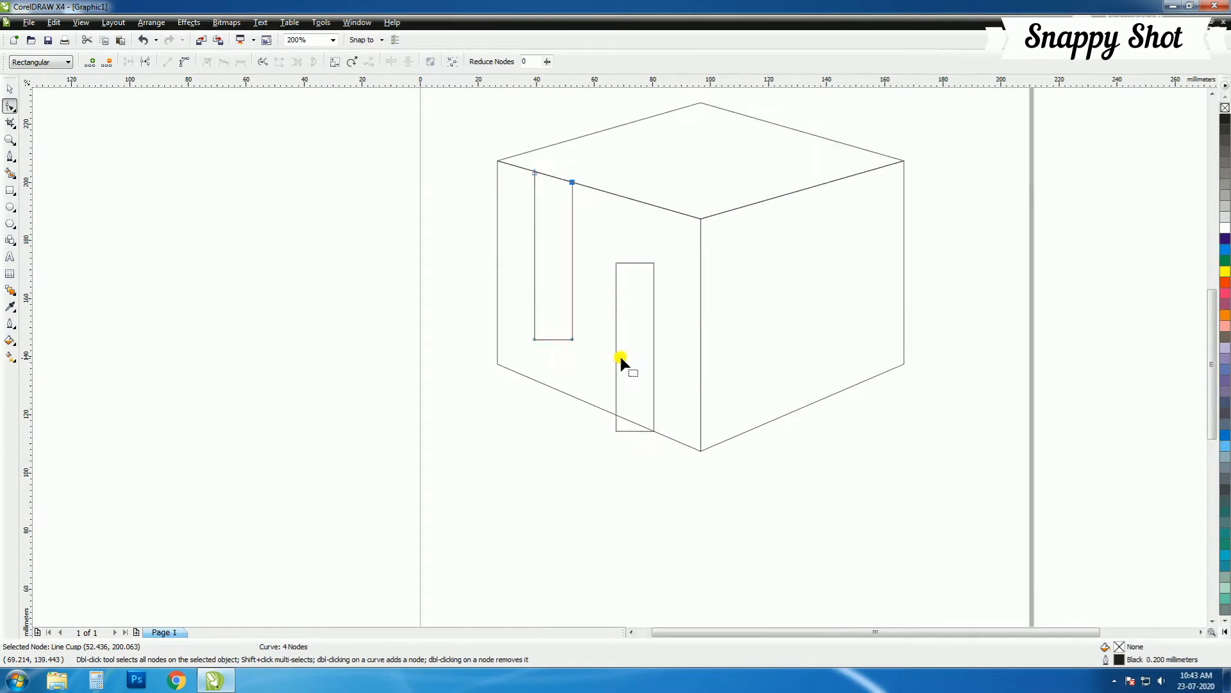
Step: Convert the lower rectangle to curves and raise its lower left node onto the left face's bottom edge
left_click(617, 358)
scroll(636, 438, "up", 2)
right_click(626, 327)
left_click(649, 335)
left_click_drag(581, 383, 536, 438)
left_click_drag(556, 408, 560, 344)
scroll(564, 365, "down", 2)
scroll(560, 239, "up", 1)
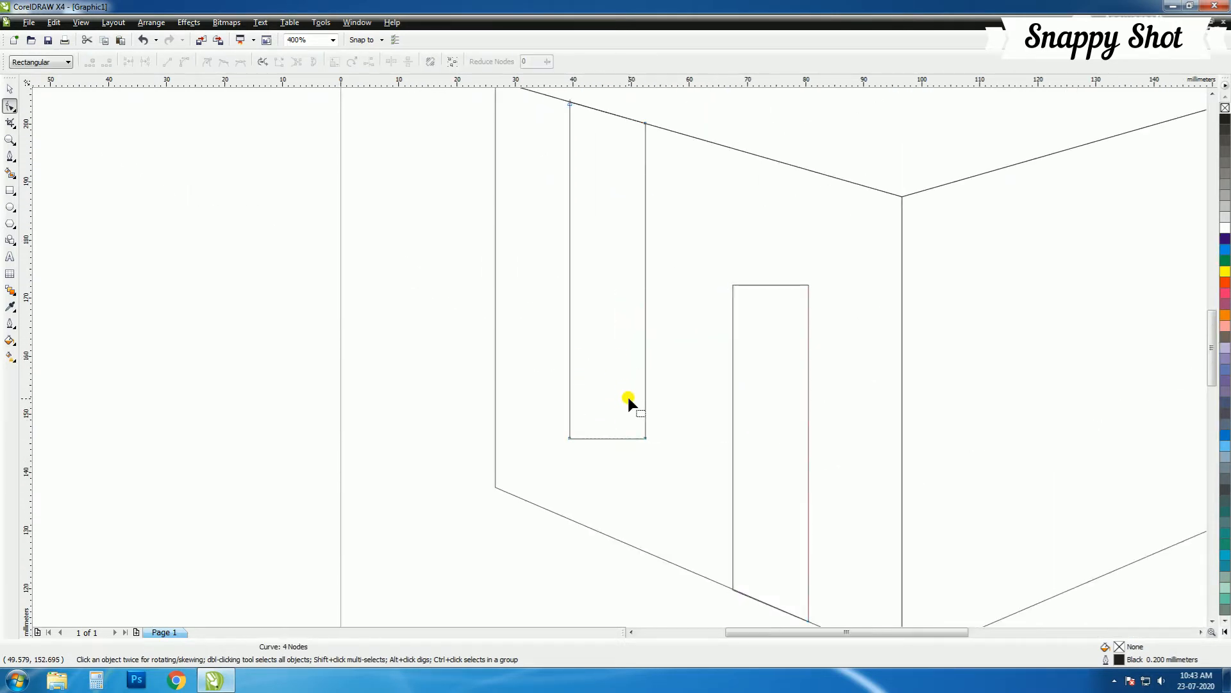
Step: Raise the upper strip's lower left node so its lower end slopes like the face's bottom edge
left_click_drag(589, 417, 550, 461)
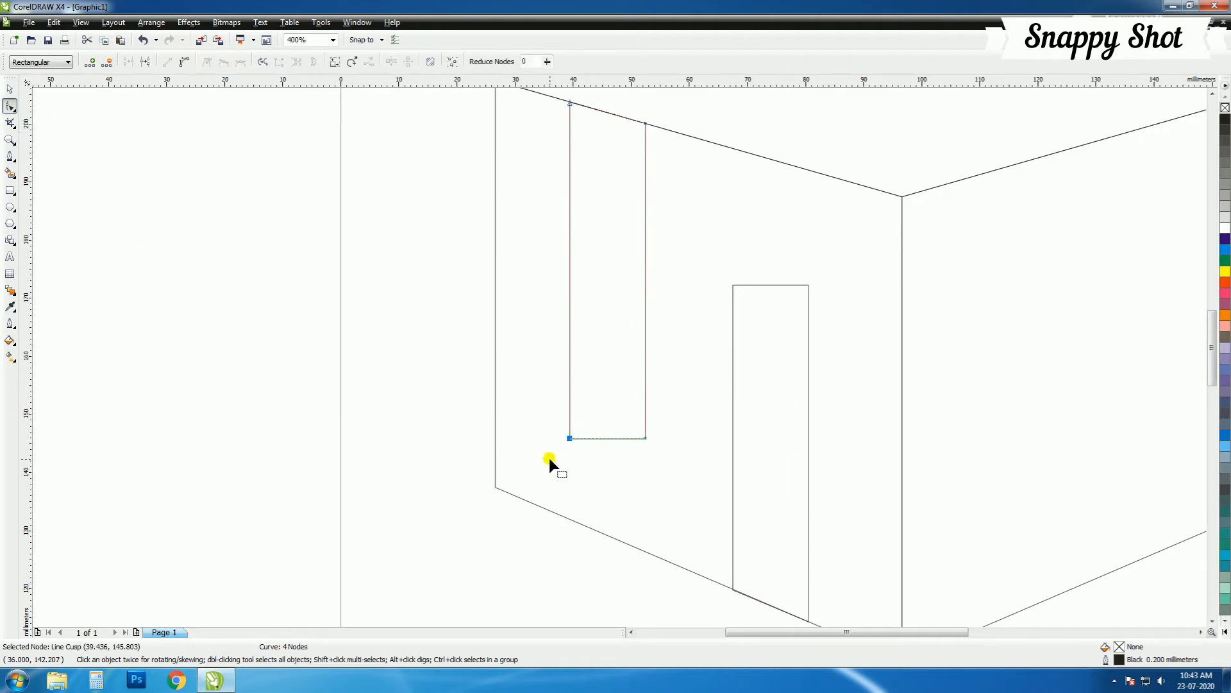
scroll(555, 441, "up", 1)
left_click_drag(645, 353, 653, 298)
scroll(622, 358, "down", 2)
scroll(621, 362, "up", 3)
left_click_drag(627, 370, 628, 359)
scroll(628, 361, "down", 2)
Step: Lower the lower strip's upper right node so its upper end slopes like the face's top edge
scroll(830, 272, "up", 1)
left_click(675, 277)
left_click_drag(675, 275, 674, 321)
scroll(619, 356, "down", 2)
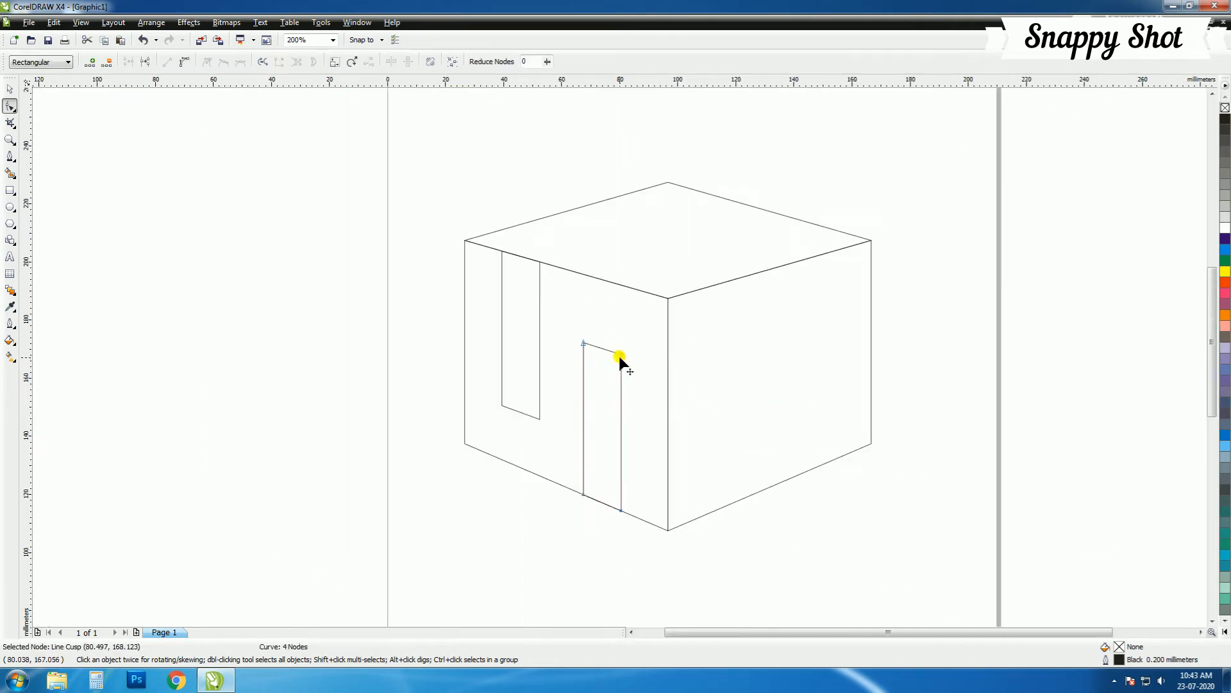
left_click(14, 91)
scroll(714, 351, "down", 2)
scroll(713, 352, "up", 2)
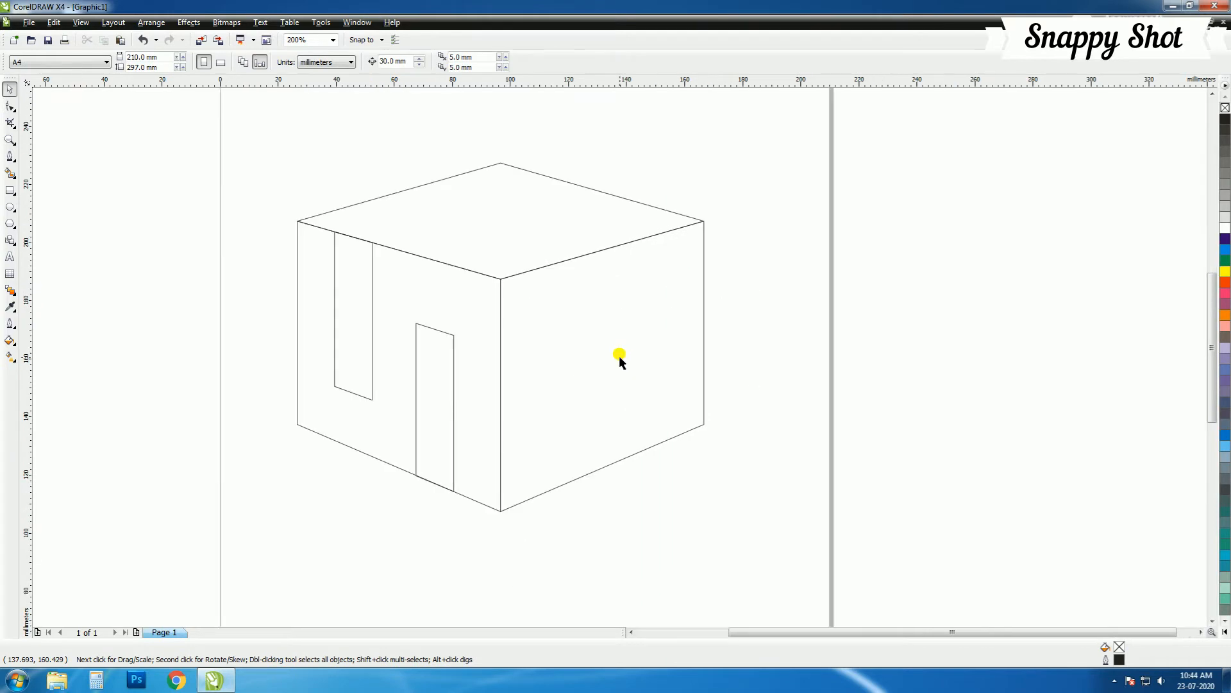
left_click(432, 384)
left_click(360, 354, "shift")
left_click(487, 307, "shift")
key("ctrl+g")
left_click(324, 313)
left_click(354, 304)
right_click(352, 308)
left_click(393, 327)
Step: Duplicate the left face's upper strip onto the right face and mirror the copy horizontally
left_click(353, 314)
left_click_drag(353, 314, 572, 344)
left_click(272, 62)
Step: Position the mirrored upper strip so its sloped upper end lies on the right face's top edge
scroll(565, 305, "up", 2)
left_click_drag(570, 322, 539, 288)
scroll(627, 340, "down", 2)
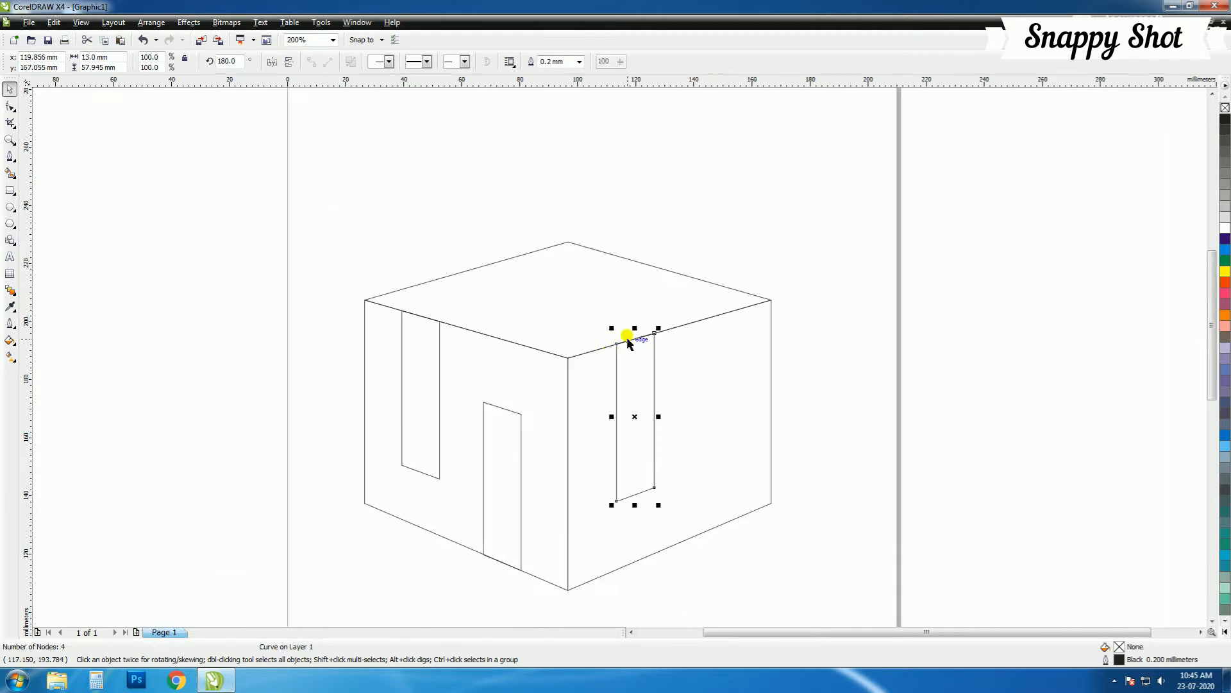
scroll(628, 339, "up", 3)
left_click_drag(681, 306, 682, 308)
scroll(612, 363, "down", 3)
Step: Duplicate the left face's lower strip onto the outer part of the right face and mirror the copy horizontally
left_click(469, 489)
left_click_drag(482, 495, 703, 428)
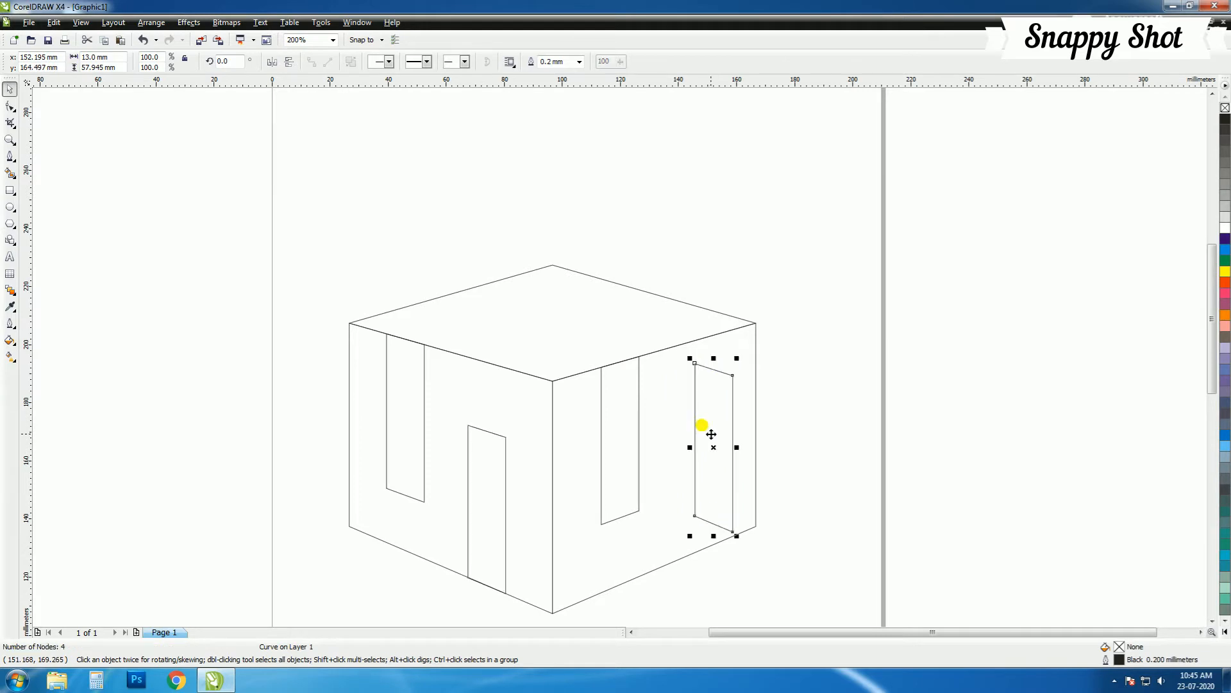
left_click(275, 63)
Step: Position the mirrored lower strip so its sloped lower end lies on the right face's bottom edge
scroll(735, 559, "up", 2)
left_click_drag(537, 205, 544, 283)
scroll(544, 283, "down", 2)
left_click_drag(632, 313, 606, 292)
scroll(606, 292, "up", 2)
mouse_move(599, 340)
left_mouse_down()
mouse_move(606, 327)
mouse_move(618, 351)
left_mouse_up()
scroll(605, 327, "up", 2)
scroll(618, 351, "down", 4)
left_click(711, 300)
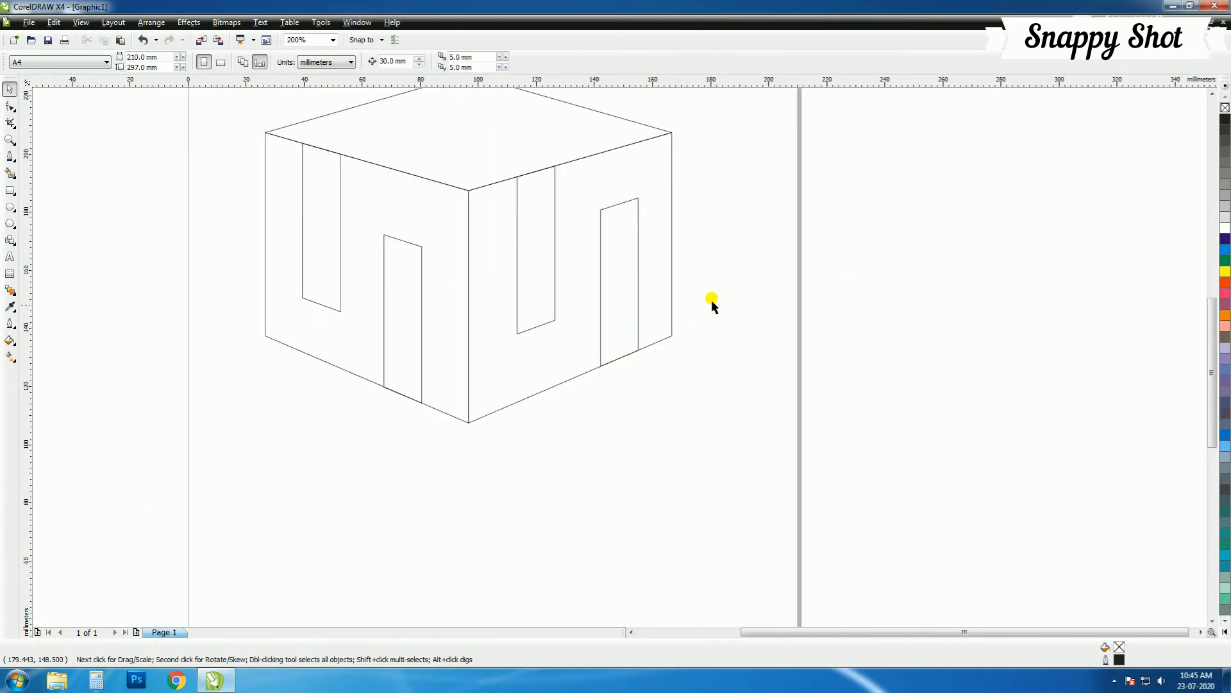
scroll(668, 308, "down", 1)
scroll(610, 347, "up", 2)
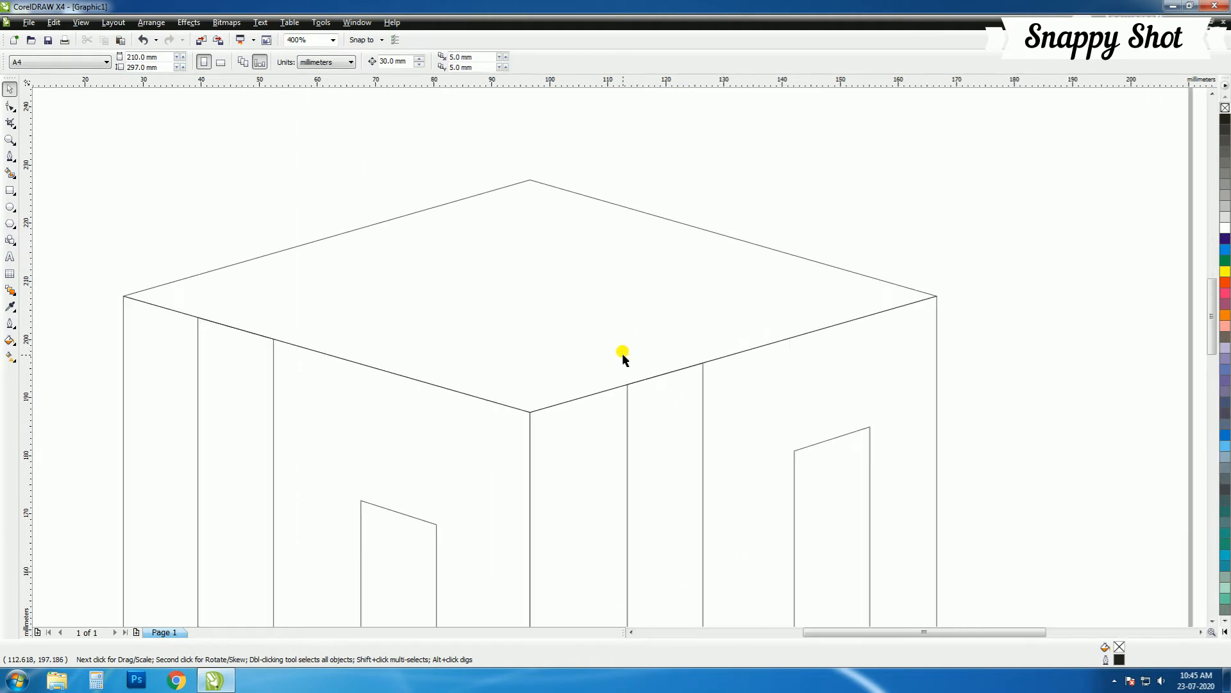
left_click(10, 156)
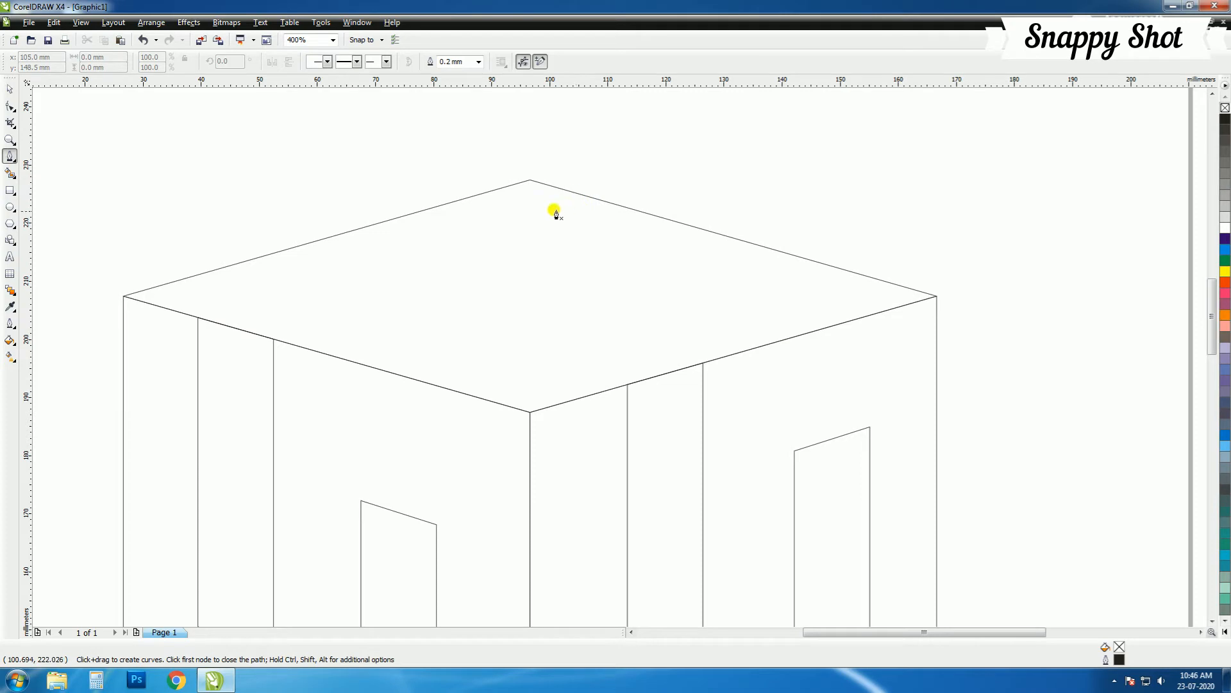
left_click(581, 200)
key("ctrl+z")
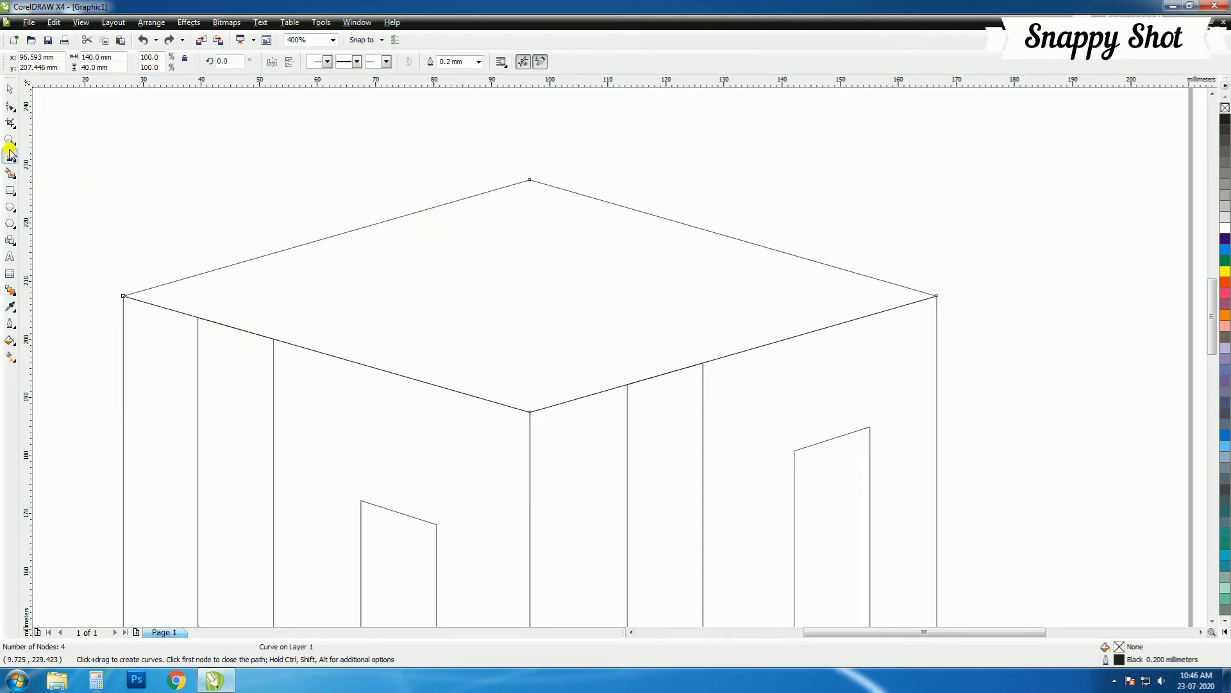
left_click(12, 93)
left_click(10, 190)
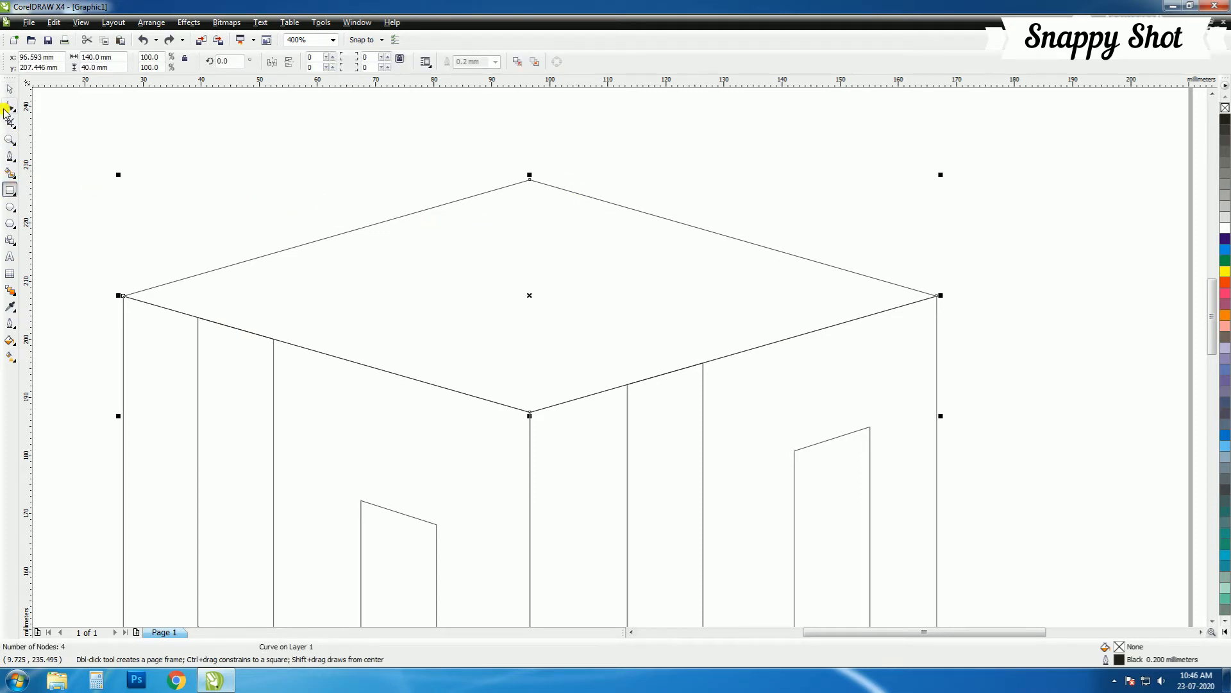
Step: Draw a closed, slanted four-sided strip about 49 mm wide with the Pen tool along the back half of the cube's top face
left_click(10, 155)
left_click(596, 188)
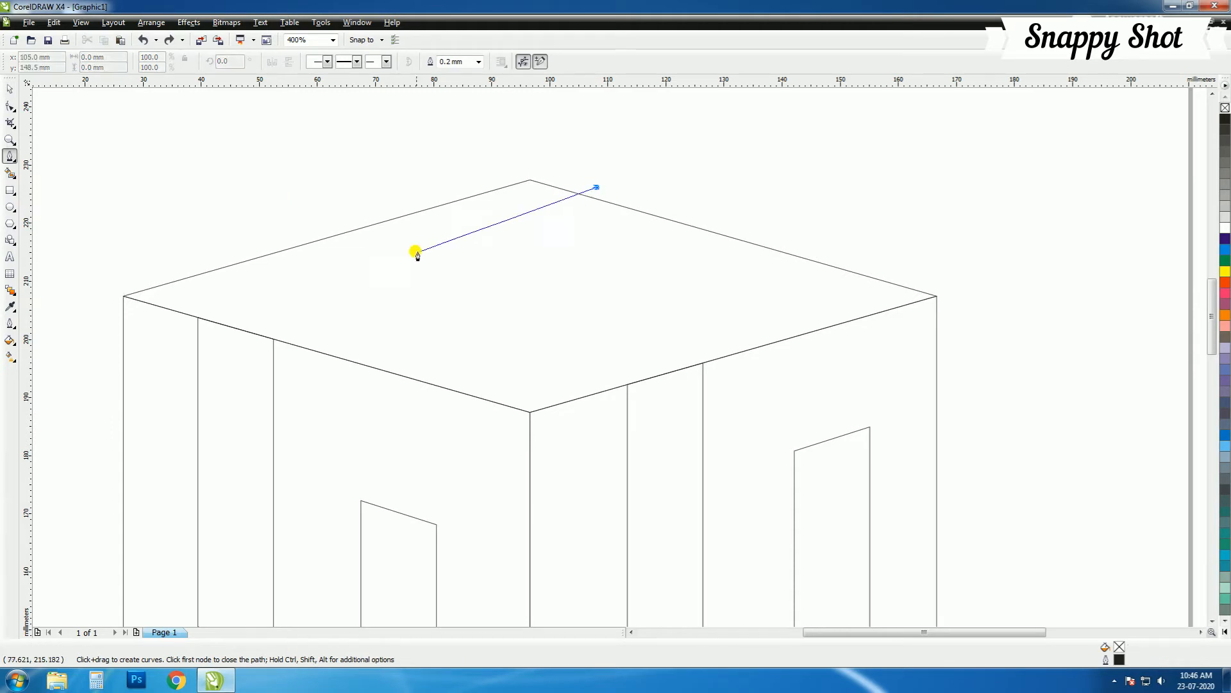
left_click(350, 270)
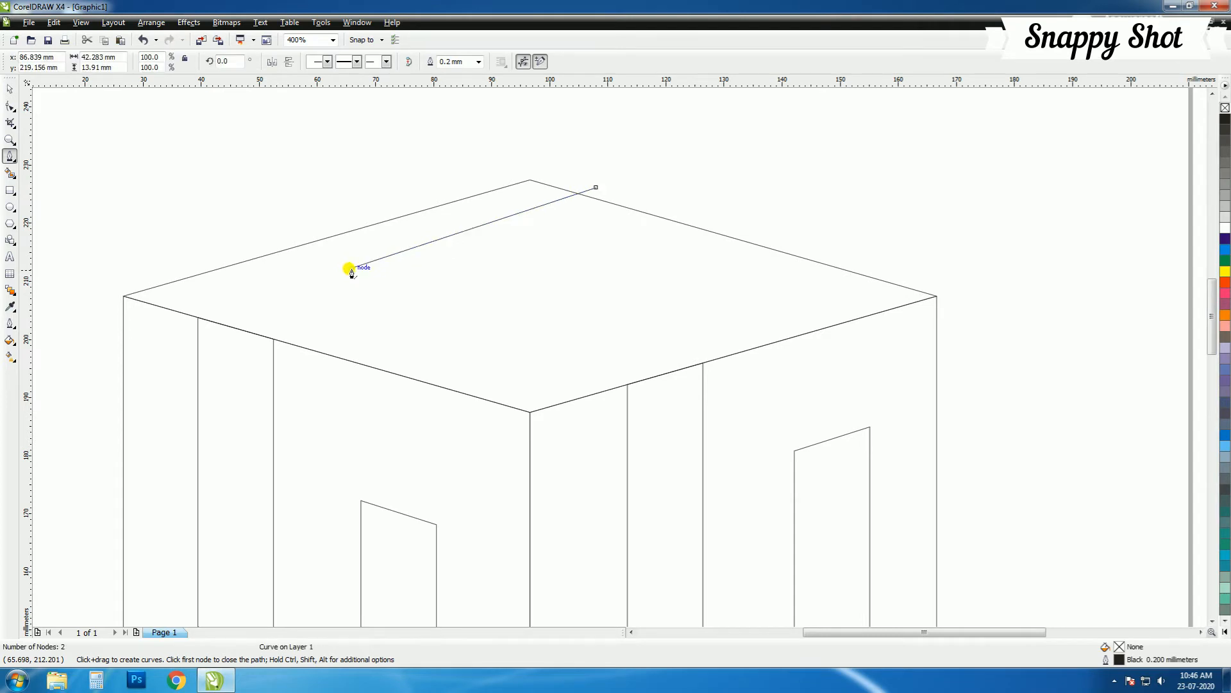
left_click(406, 283)
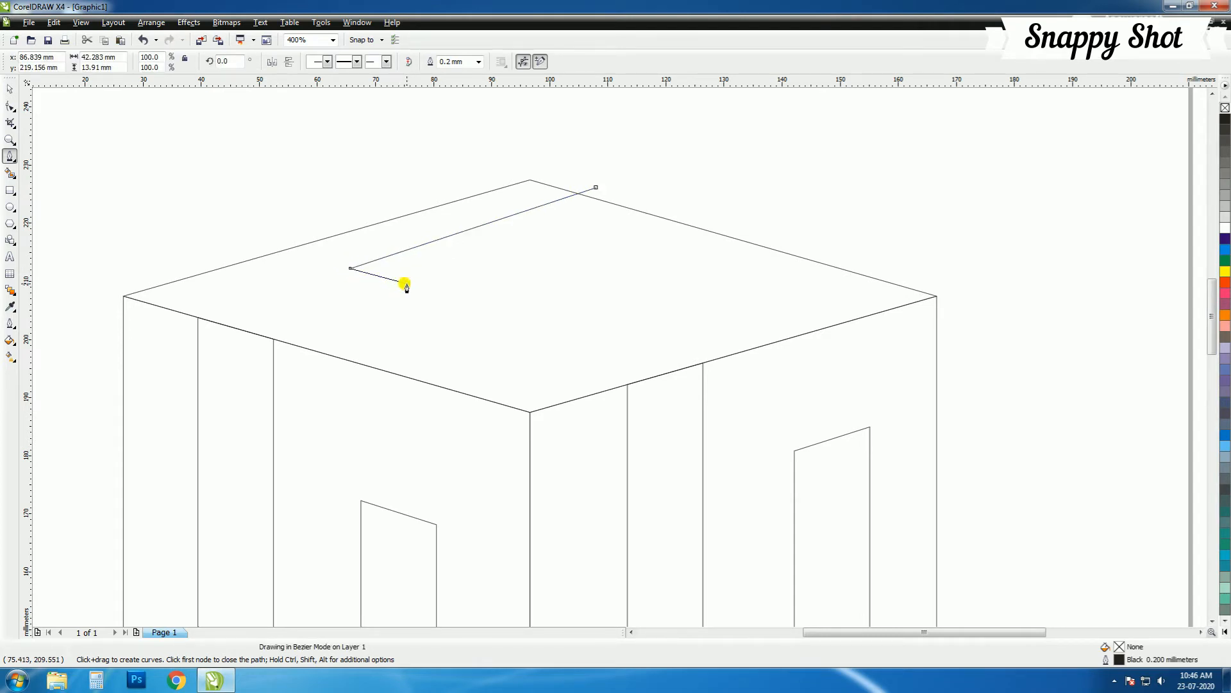
left_click(633, 210)
left_click(596, 188)
Step: Move the upper corner node of the top-face strip onto the top face's back right edge
left_click(10, 107)
scroll(609, 183, "up", 2)
left_click_drag(564, 379, 490, 402)
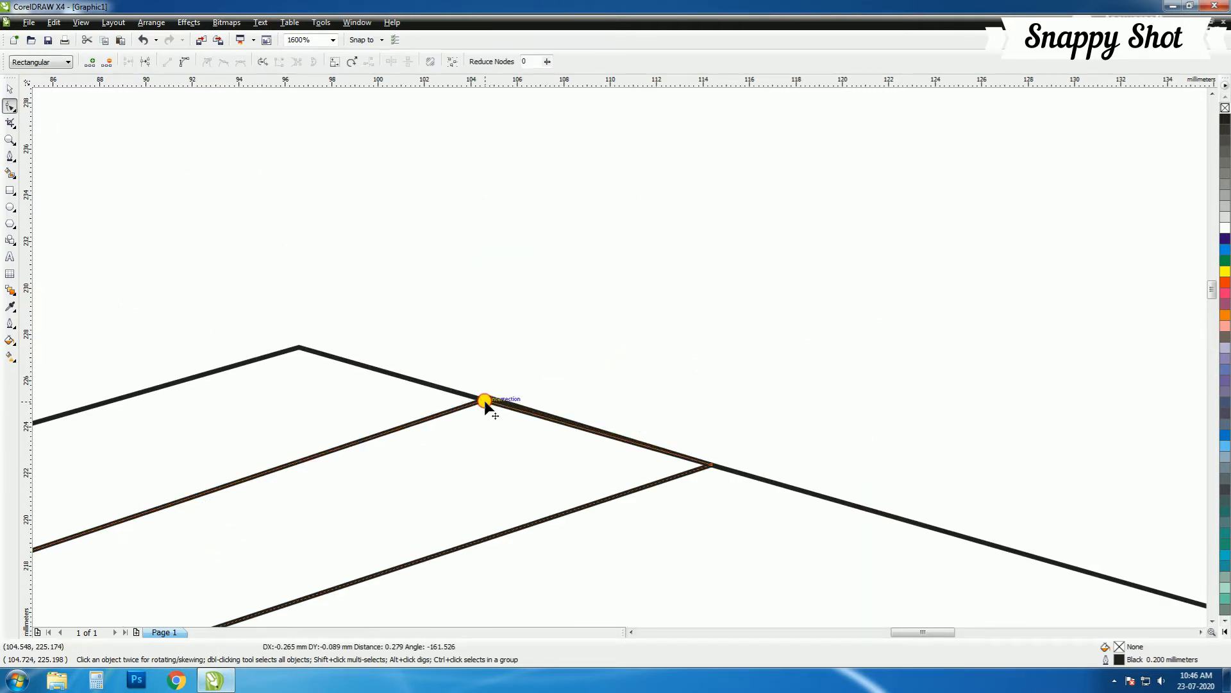
scroll(619, 356, "down", 3)
key("space")
scroll(645, 404, "up", 2)
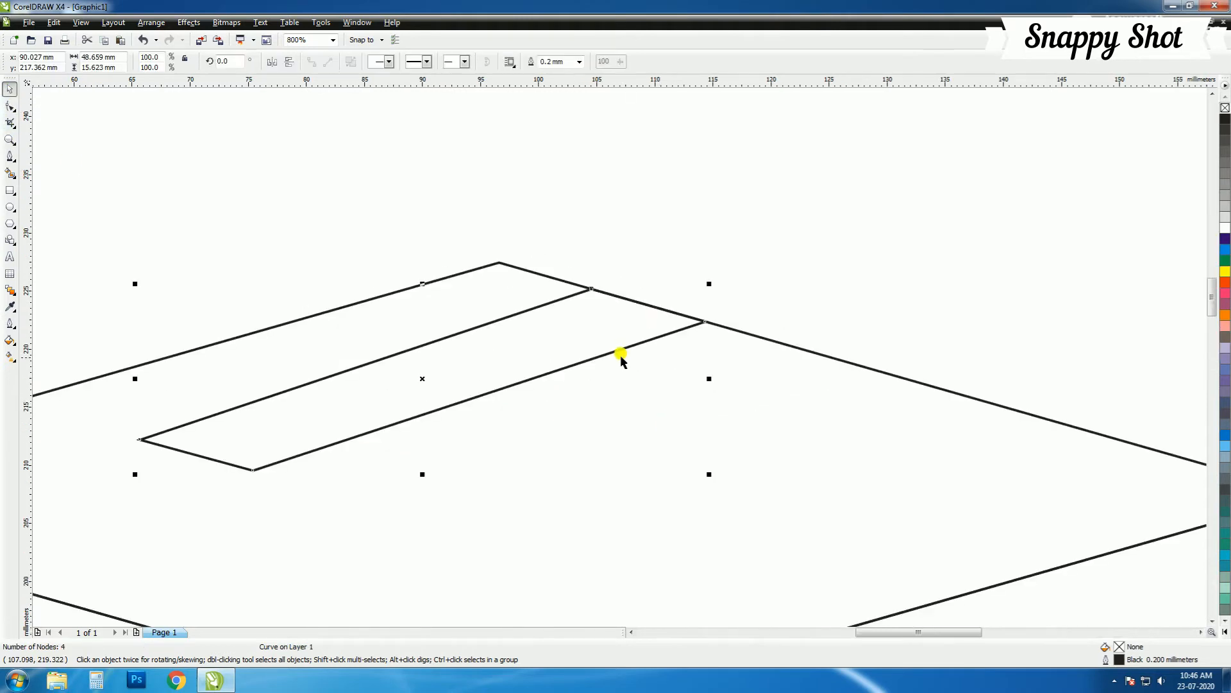
Step: Reshape the back strip on the top face to about 55 by 17 mm, keeping its upper end on the back edge
left_click(13, 110)
left_click(745, 282)
left_click(662, 310)
left_click(10, 108)
left_click_drag(591, 289, 601, 291)
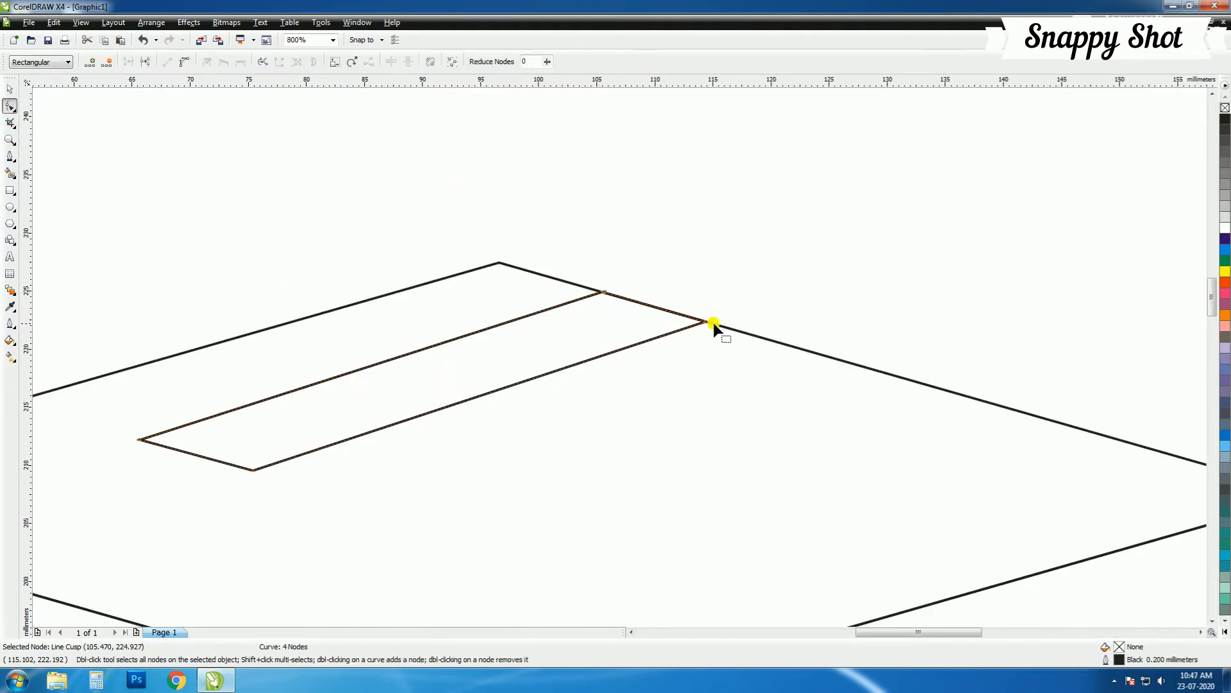
scroll(513, 360, "down", 1)
left_click(9, 90)
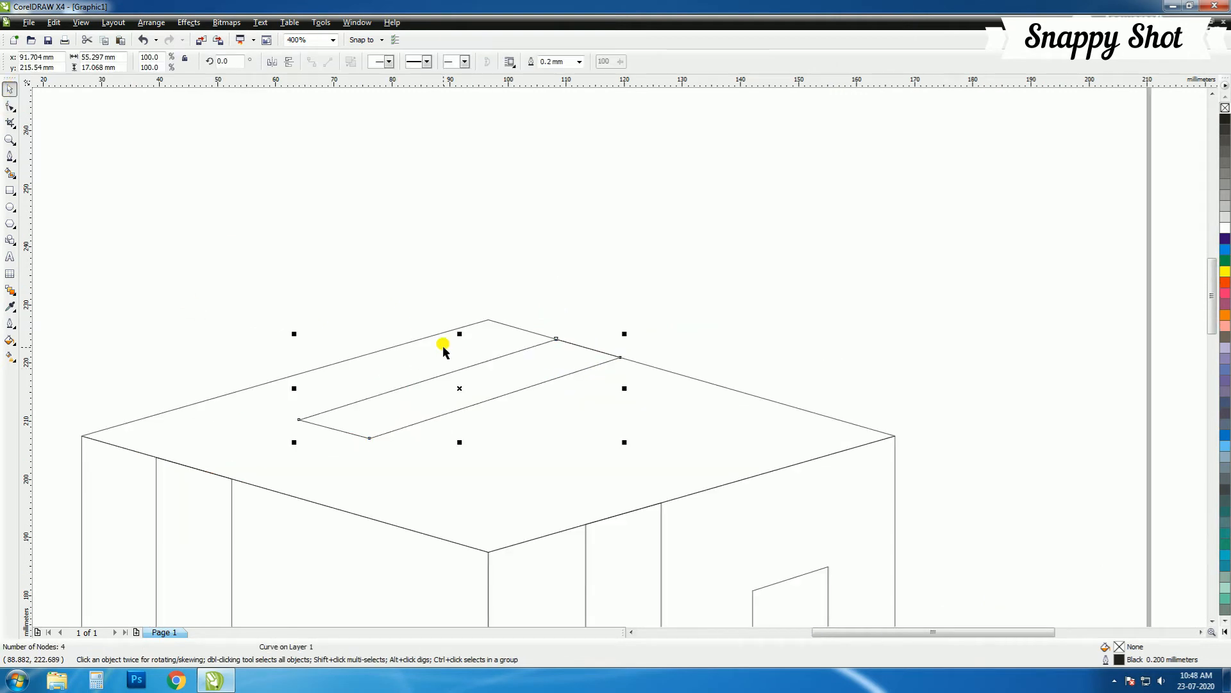
Step: Duplicate the back strip toward the front of the top face and place the copy's lower corner nodes on the front left edge
left_click_drag(459, 387, 500, 474)
scroll(500, 473, "up", 2)
left_click(10, 106)
left_click_drag(619, 395, 614, 401)
left_click_drag(340, 321, 332, 324)
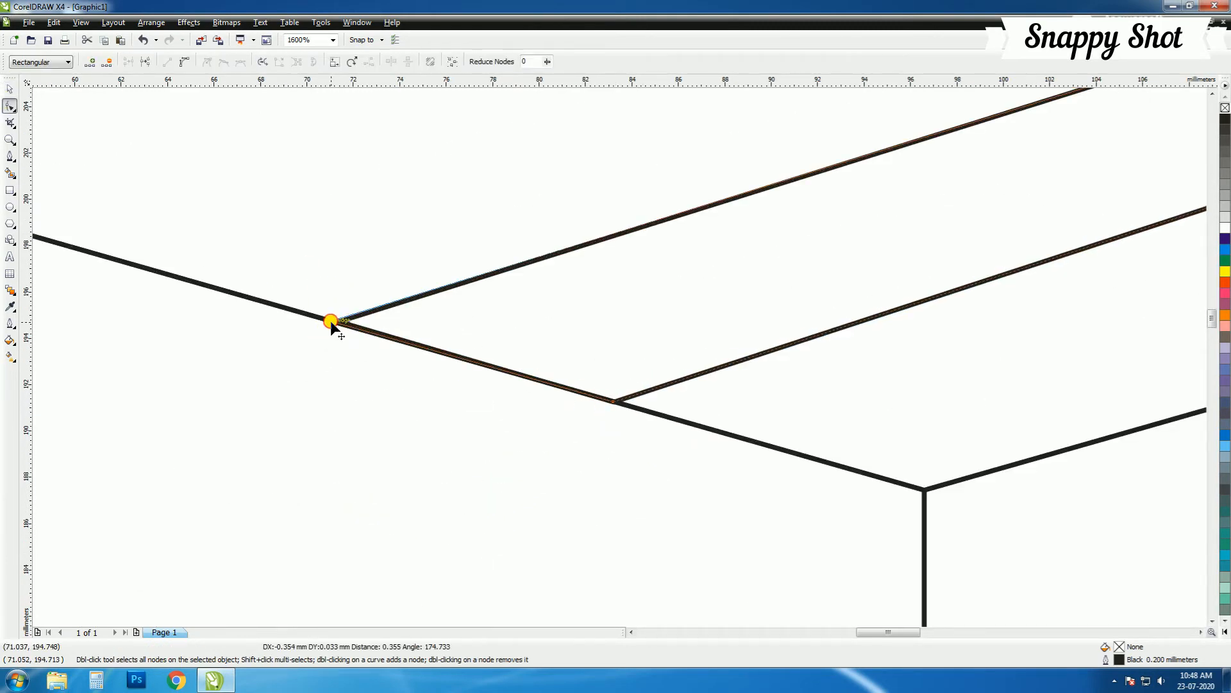
scroll(332, 324, "down", 2)
left_click(10, 88)
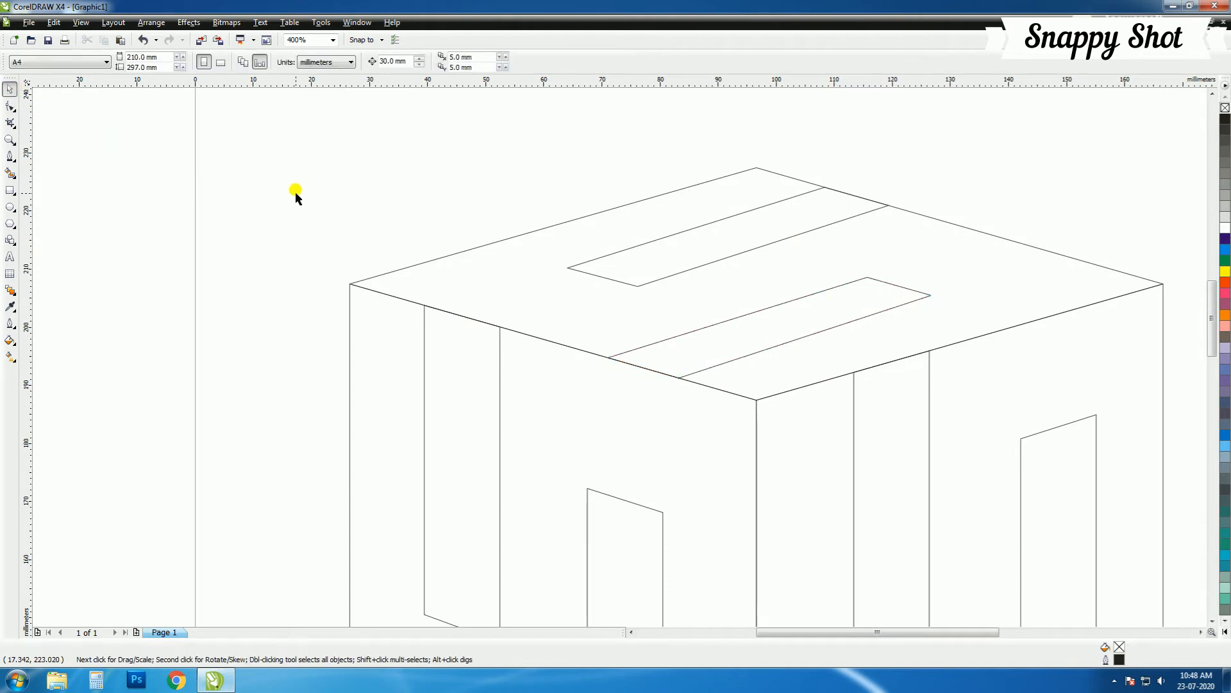
Step: Adjust the corner nodes at the inner end of the front strip, making the strip about 58.5 by 18.4 mm
scroll(727, 398, "down", 2)
scroll(774, 397, "up", 2)
left_click(9, 107)
scroll(686, 255, "up", 1)
left_click(584, 423)
mouse_move(627, 403)
left_mouse_down()
mouse_move(528, 450)
mouse_move(618, 418)
left_mouse_up()
left_click_drag(457, 389, 496, 377)
scroll(739, 336, "down", 1)
key("space")
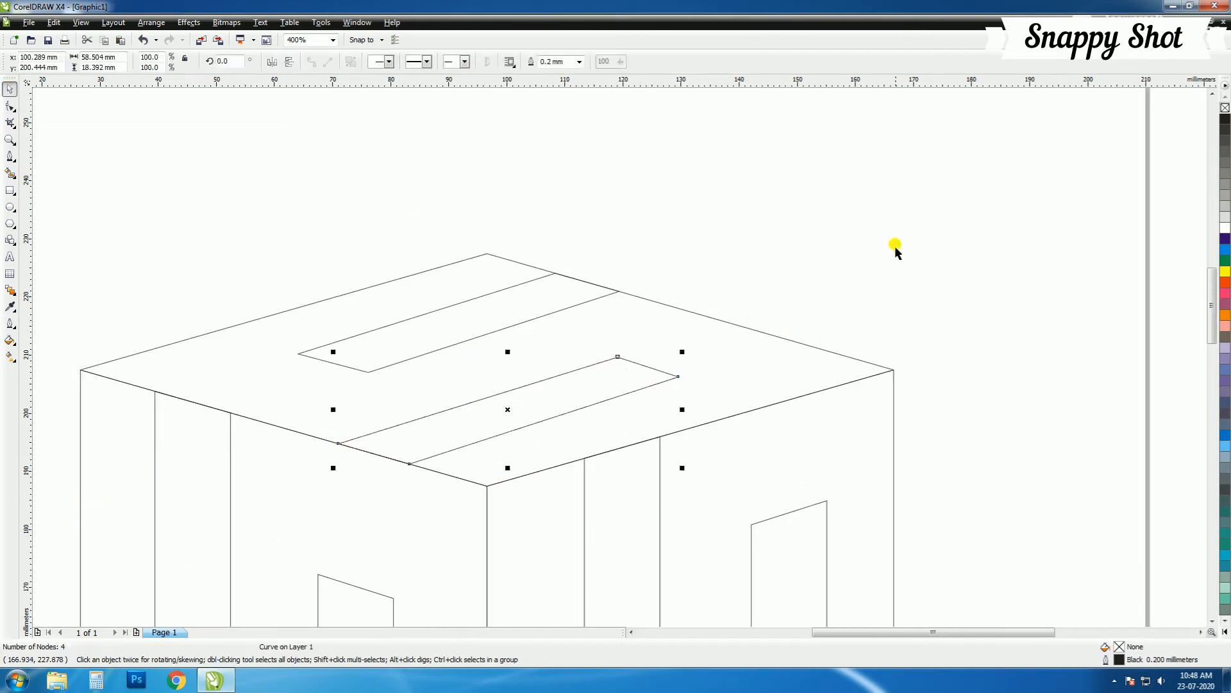
Step: Shift the front strip about 1.5 mm back along the top face's front left edge
scroll(618, 376, "down", 1)
scroll(621, 357, "up", 2)
scroll(484, 363, "up", 1)
left_click_drag(670, 360, 636, 349)
scroll(643, 352, "down", 2)
scroll(775, 355, "down", 1)
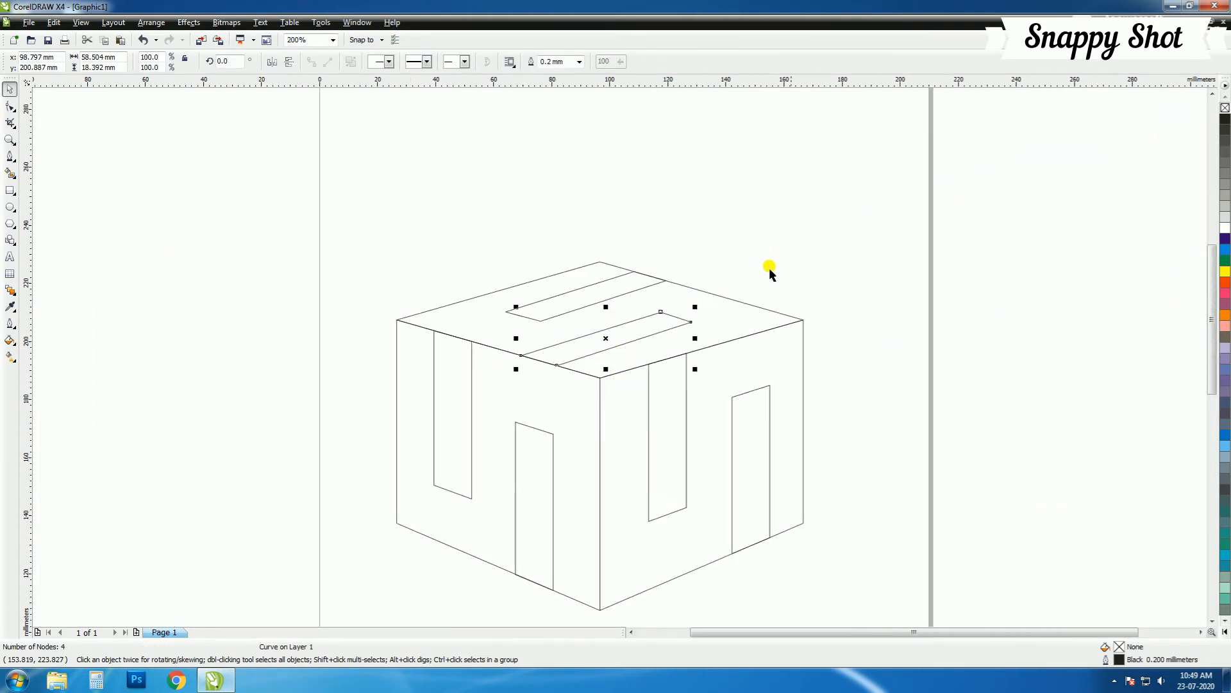
left_click(755, 278)
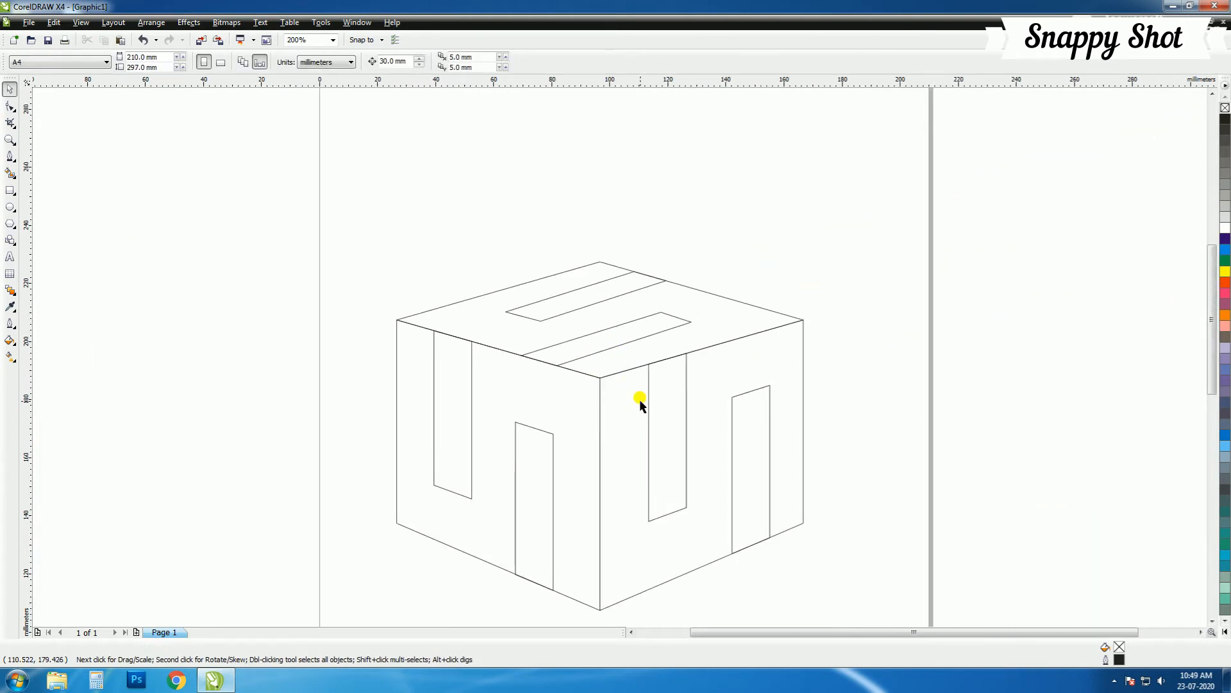
Step: Fill the cube's left face with a uniform pale blue of C20 M11 Y6 K0
left_click(599, 393)
left_click(1225, 220)
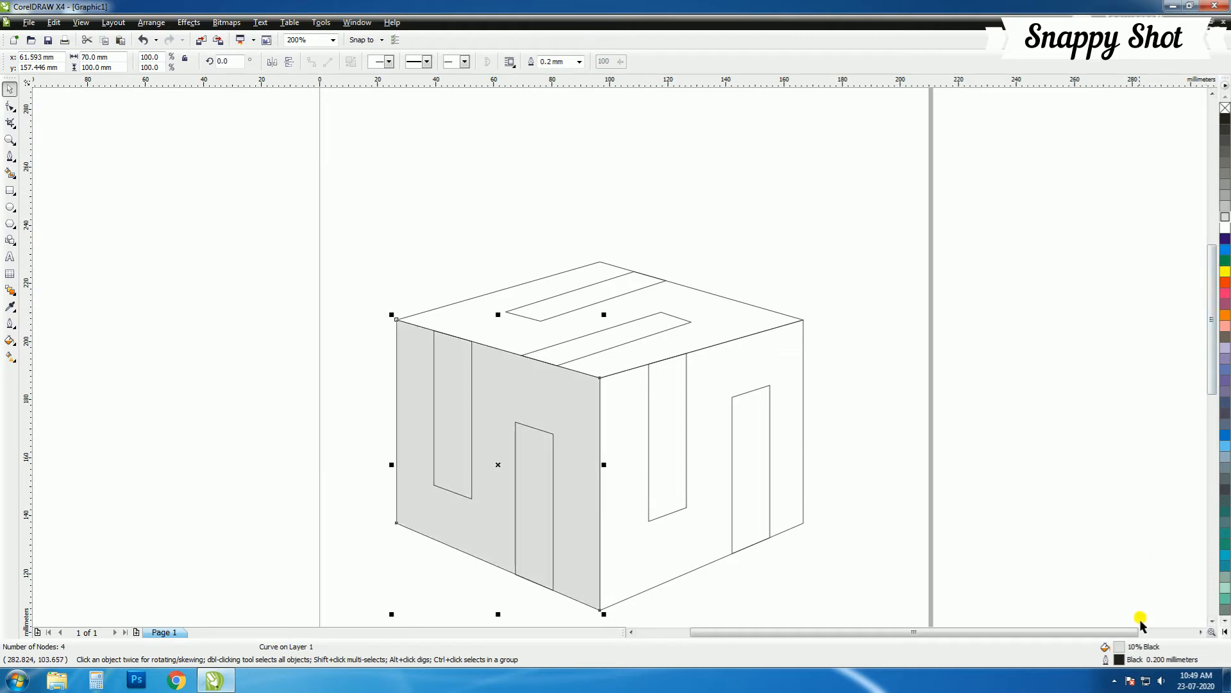
double_click(1119, 646)
left_click_drag(720, 130, 1063, 141)
double_click(1076, 245)
key("Tab")
type("11")
key("Tab")
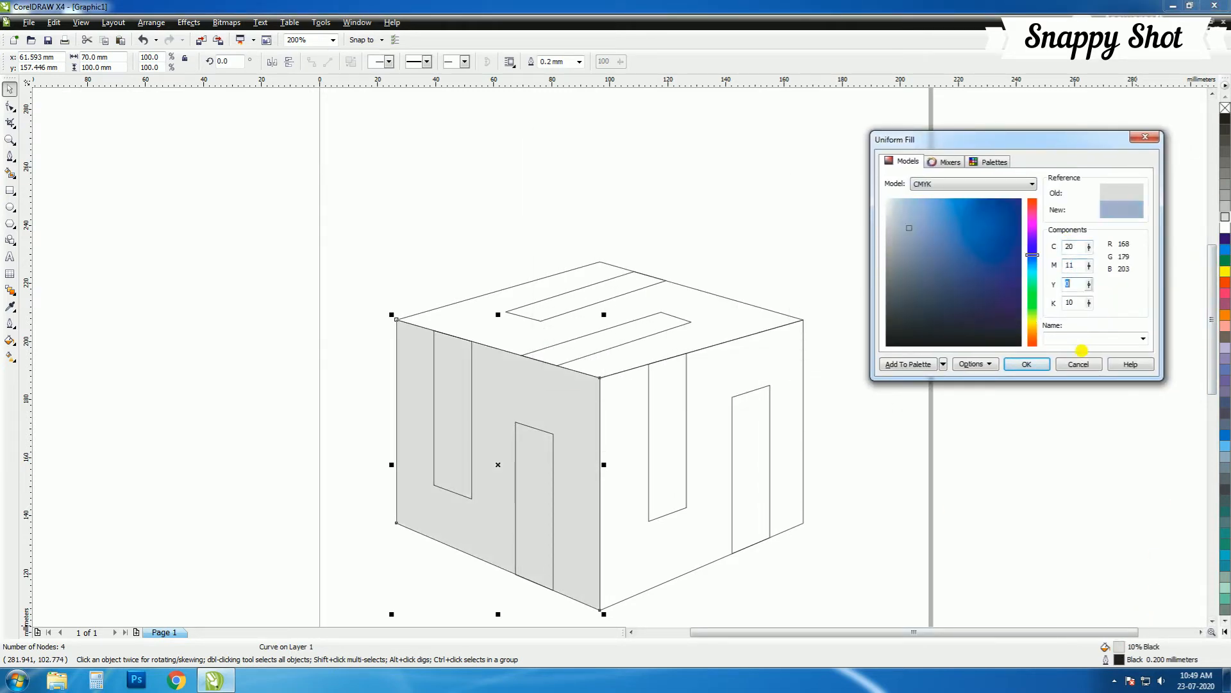
type("6")
left_click(1026, 364)
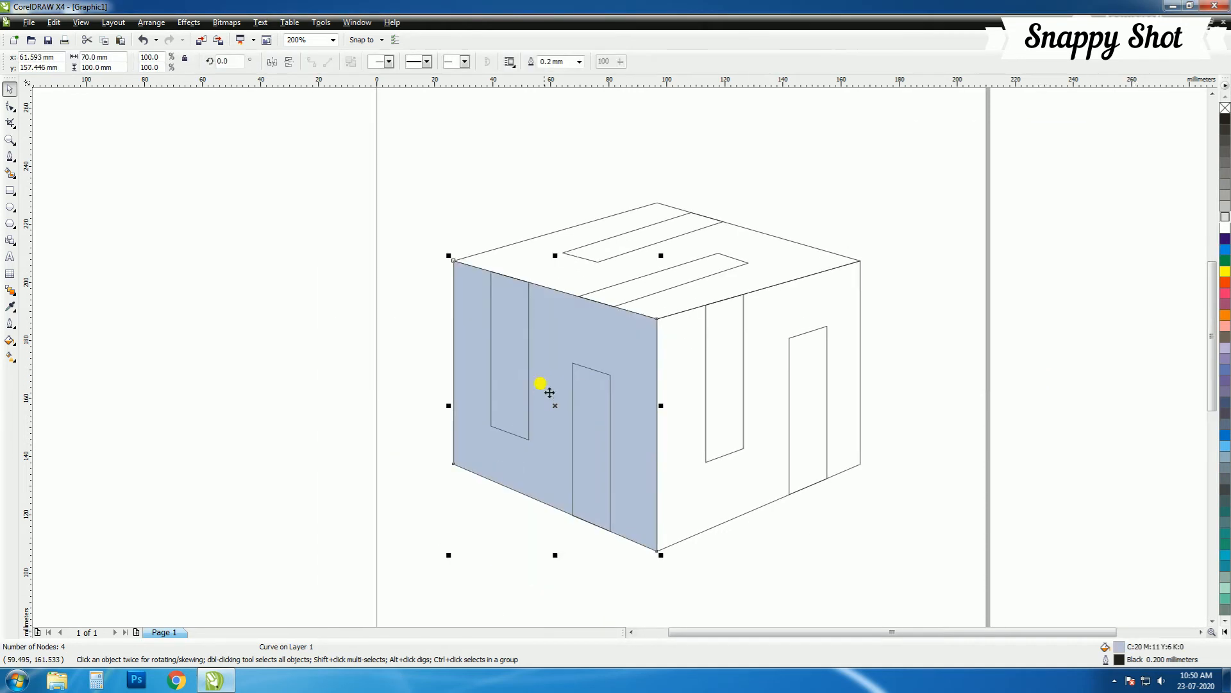
Step: Set up a custom linear fountain fill for the left face with a 45-degree angle
left_click(10, 334)
left_click(64, 355)
left_click_drag(571, 206, 868, 199)
left_click(860, 313)
left_click_drag(1024, 248, 1023, 236)
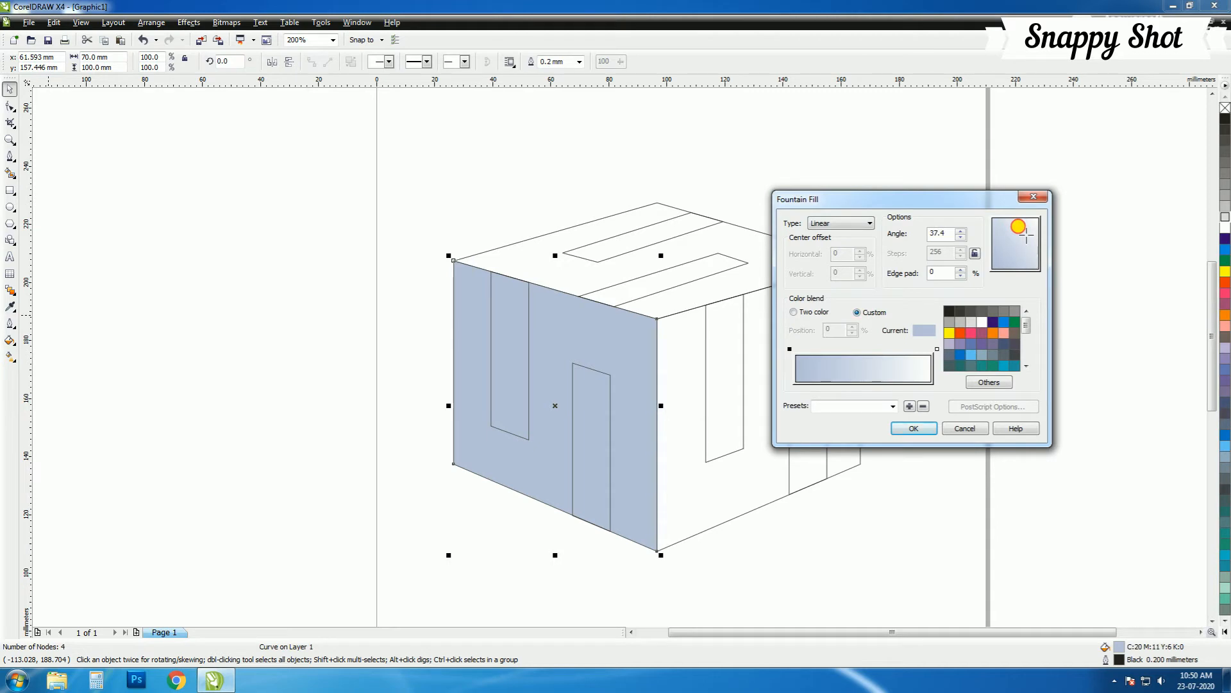
type("45")
Step: Add a white colour stop at the middle of the left face's gradient
left_click(935, 350)
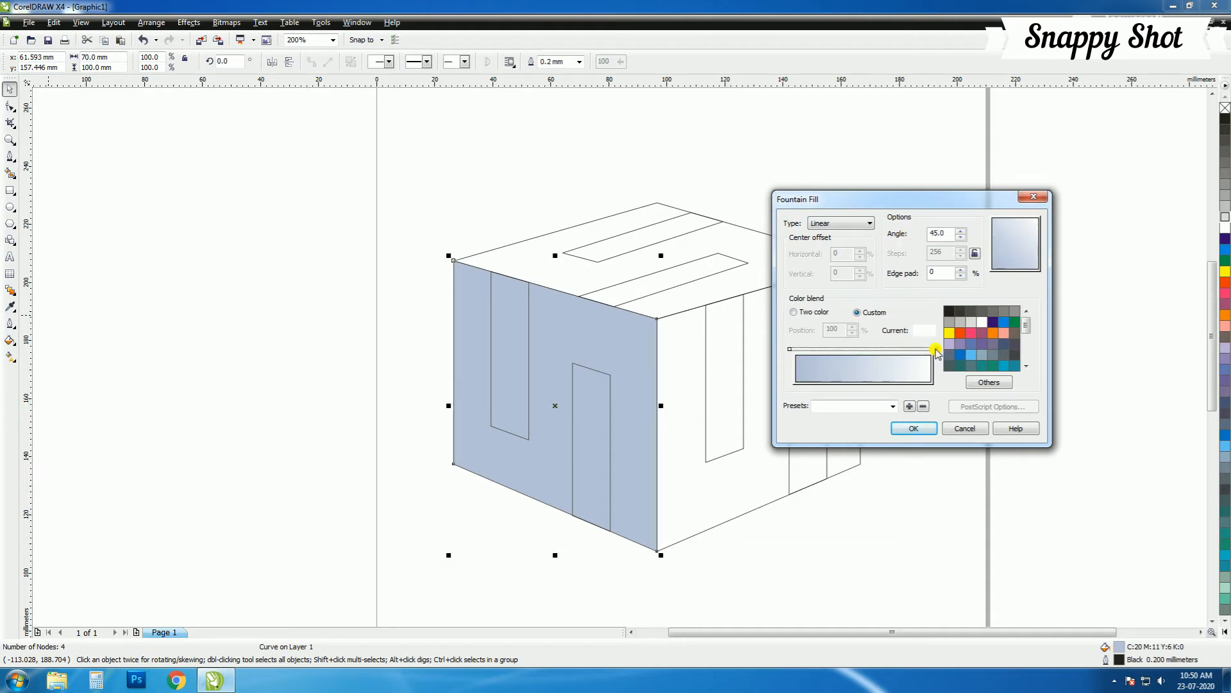
double_click(867, 350)
left_click(982, 322)
double_click(935, 350)
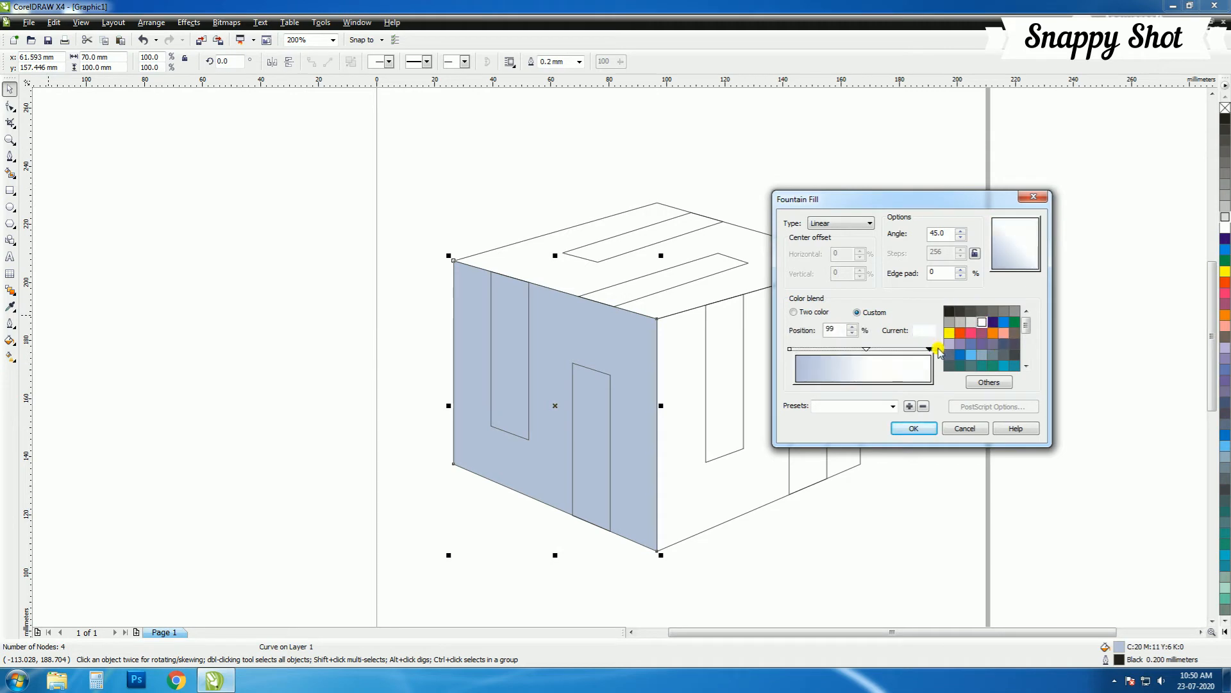
Step: Set the gradient's end colour to C20 M11 Y6 and apply the fountain fill to the left face
left_click(931, 350)
left_click(989, 382)
type("20")
key("Tab")
type("11")
key("Tab")
type("6")
key("Tab")
key("Return")
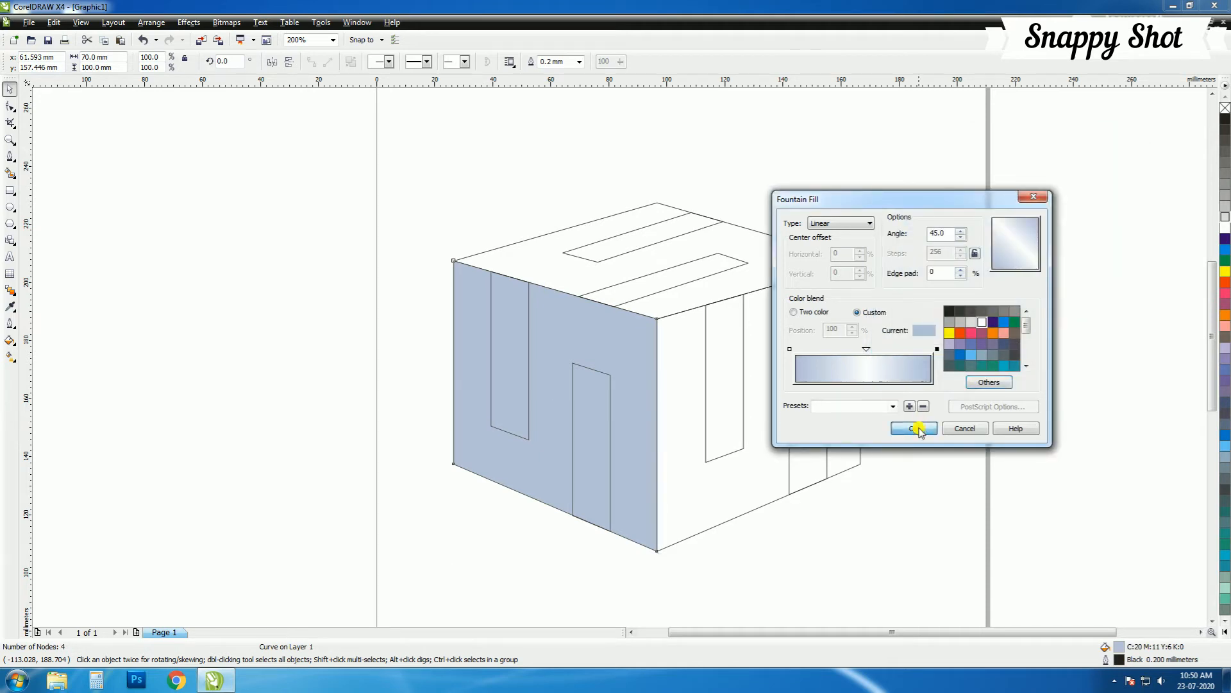
left_click(914, 429)
Step: Add a colour stop on each side of the white middle stop in the left face's gradient, the first at 37%
double_click(1121, 647)
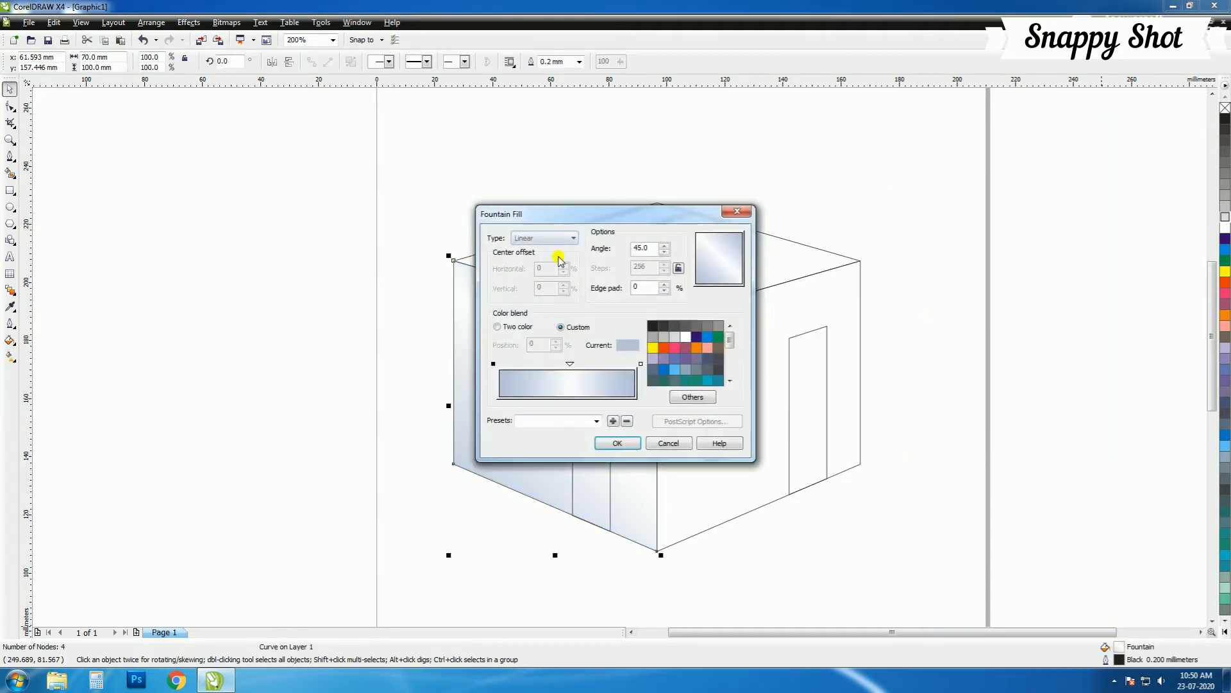
left_click_drag(589, 210, 907, 141)
left_click(888, 289)
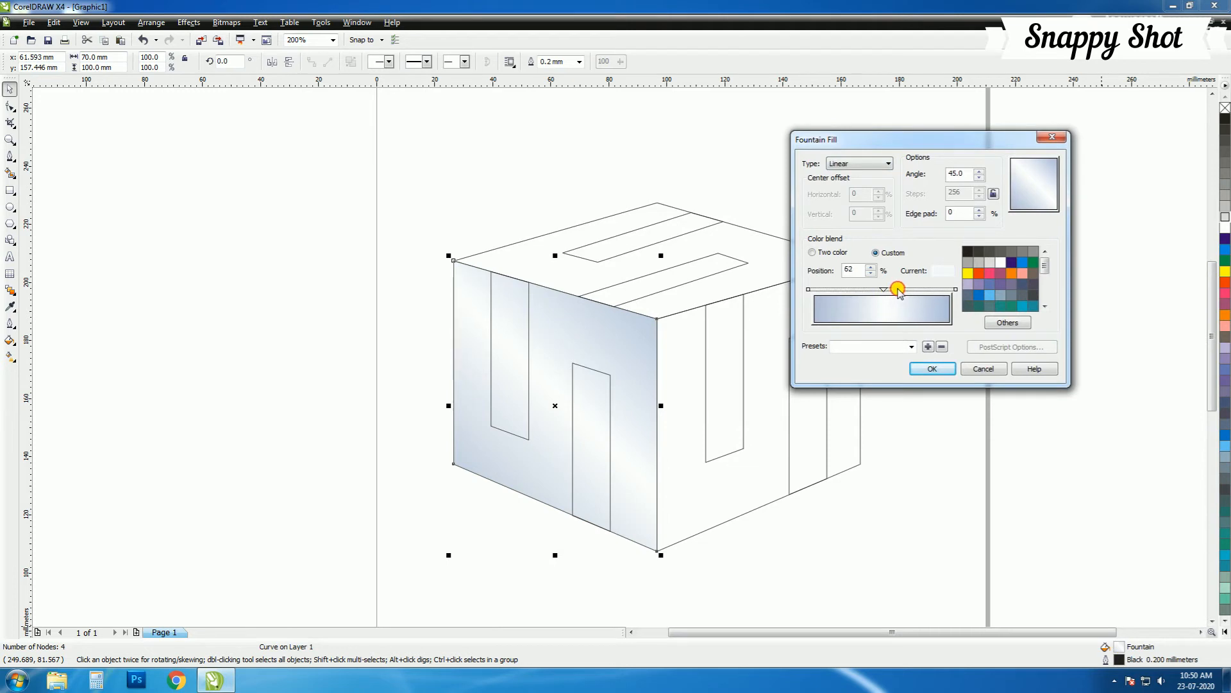
double_click(876, 289)
left_click_drag(876, 289, 865, 290)
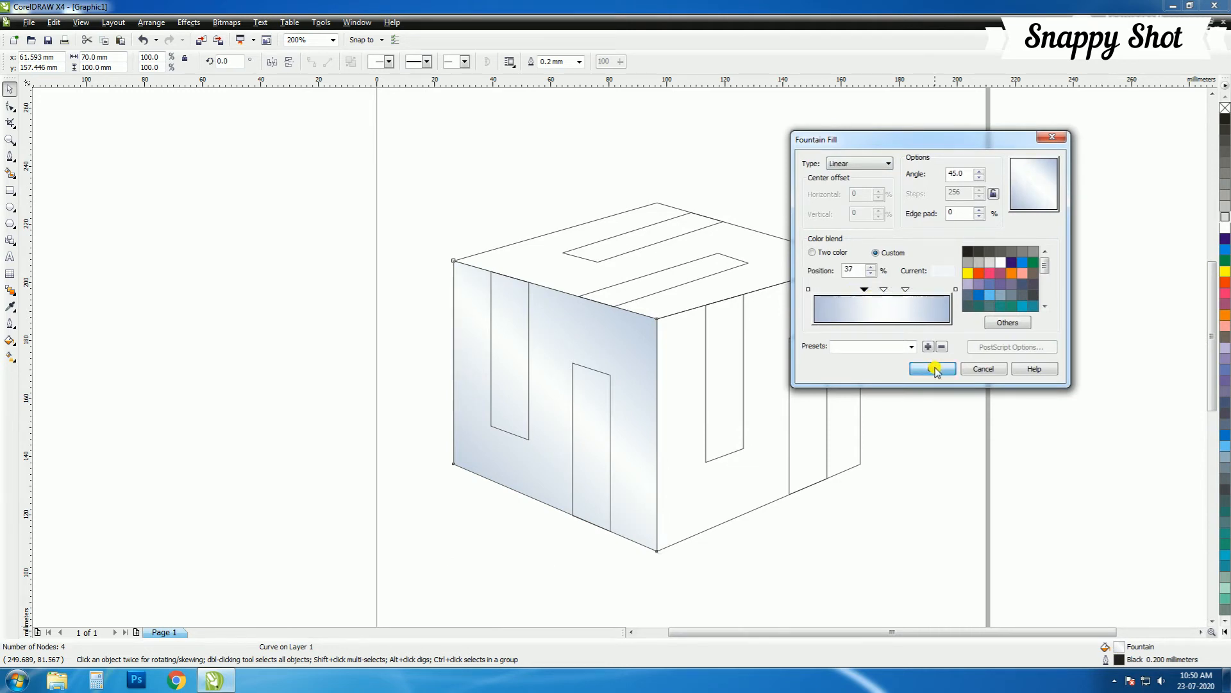
left_click(933, 368)
Step: Set the left face's gradient edge pad to 4% and regroup the middle stops closely, with the first at 54%
double_click(1121, 648)
left_click_drag(550, 364, 561, 367)
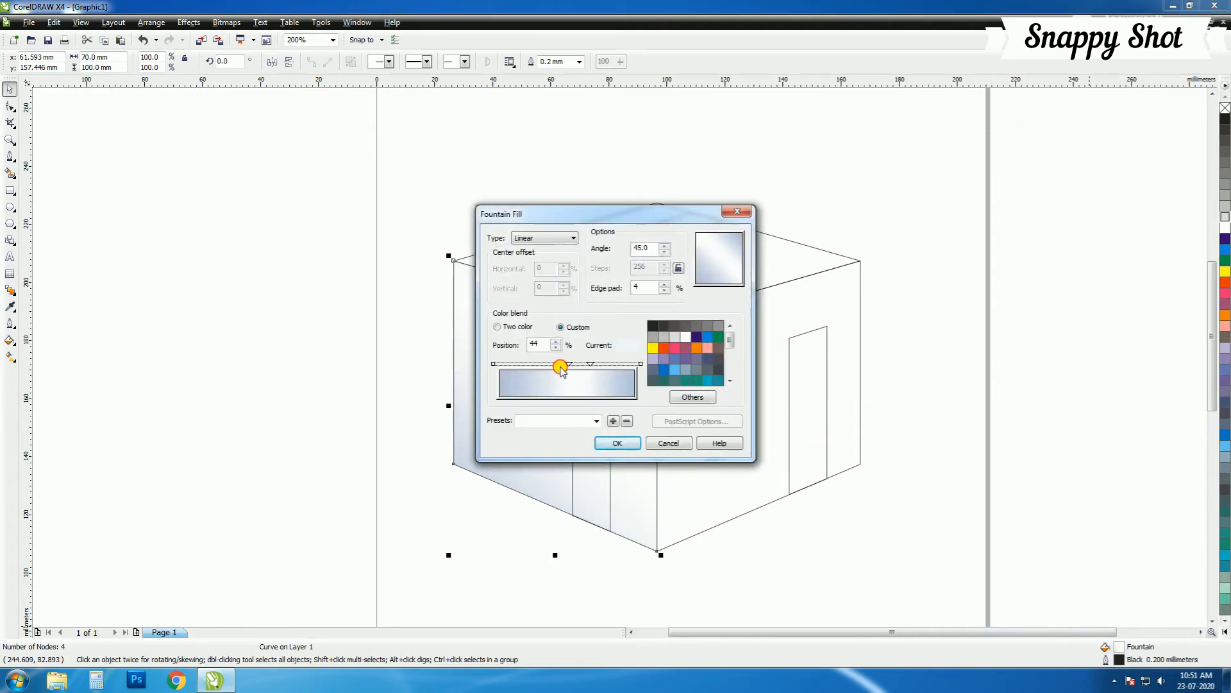
left_click_drag(582, 365, 572, 361)
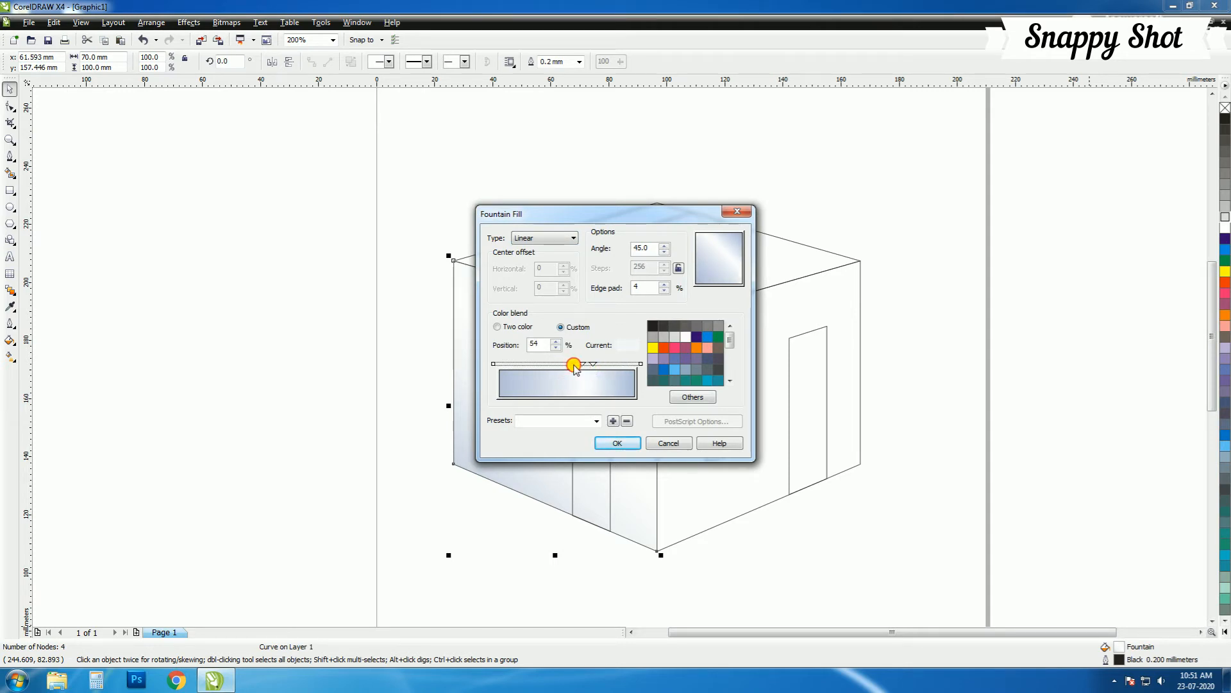
left_click(616, 443)
left_click(934, 382)
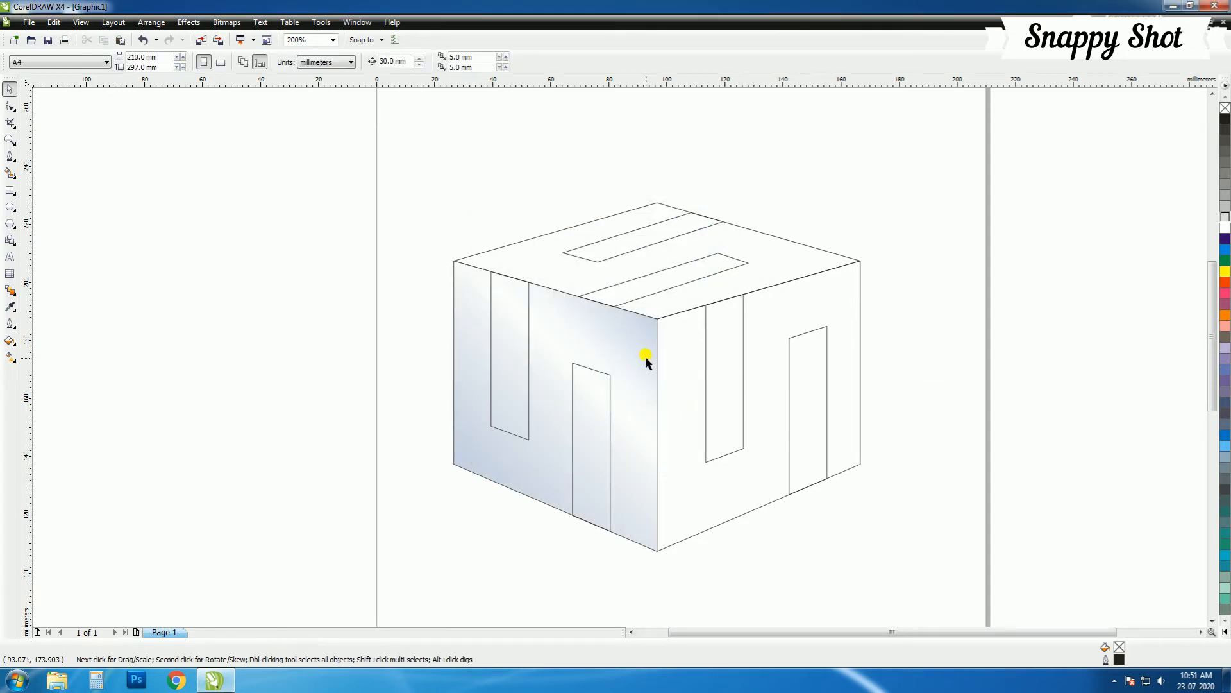
Step: Apply the left face's pale blue and white gradient fill to the cube's right face
left_click(644, 333)
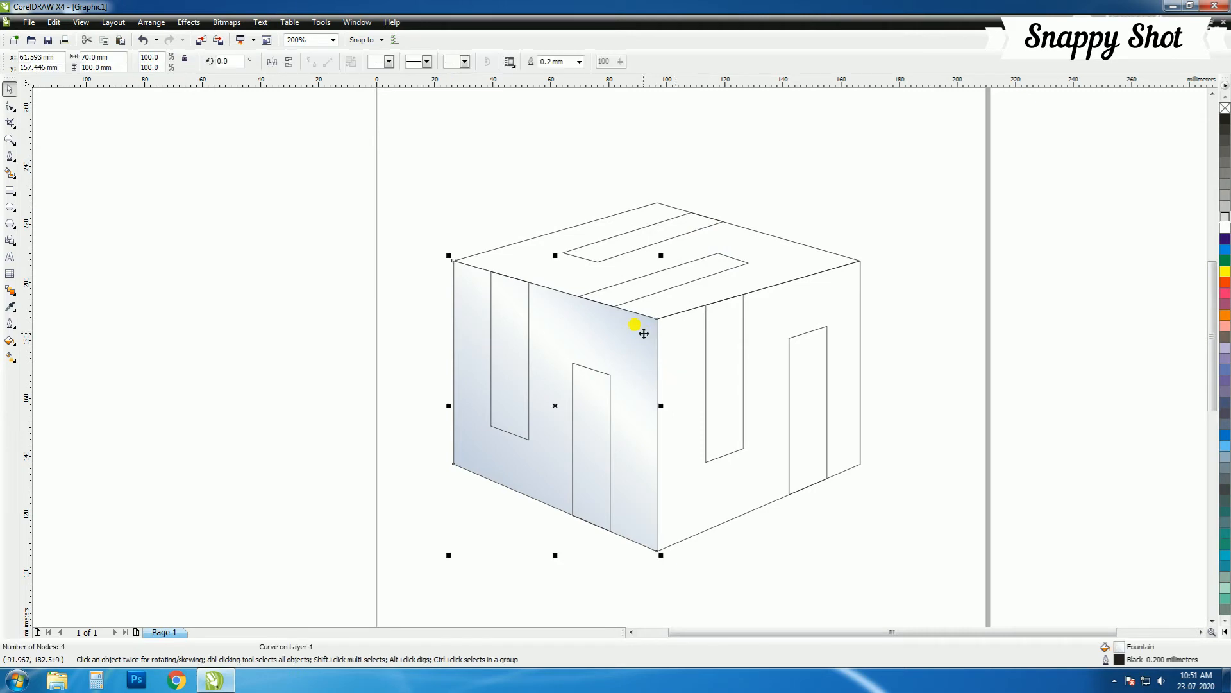
left_click(682, 360)
key("ctrl+r")
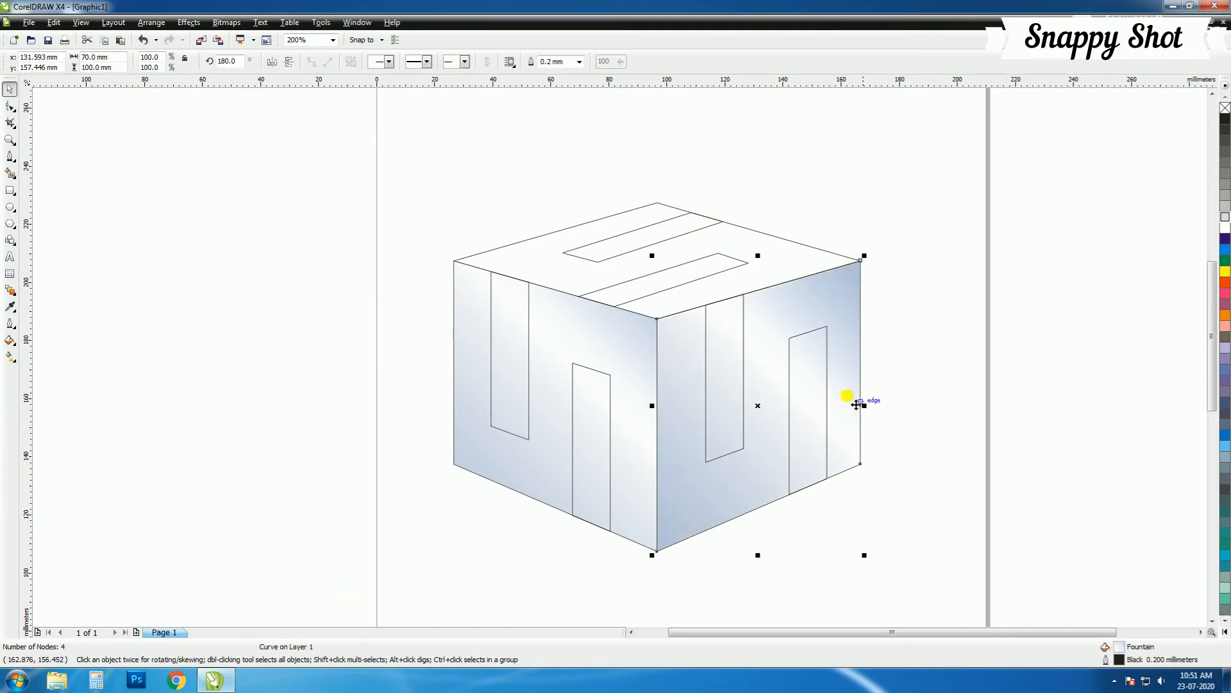
left_click(890, 195)
Step: Apply the same pale blue and white gradient fill to the cube's top face
left_click(792, 247)
left_click(899, 239)
left_click(778, 250)
key("ctrl+r")
left_click(863, 255)
left_click(818, 256)
double_click(1110, 647)
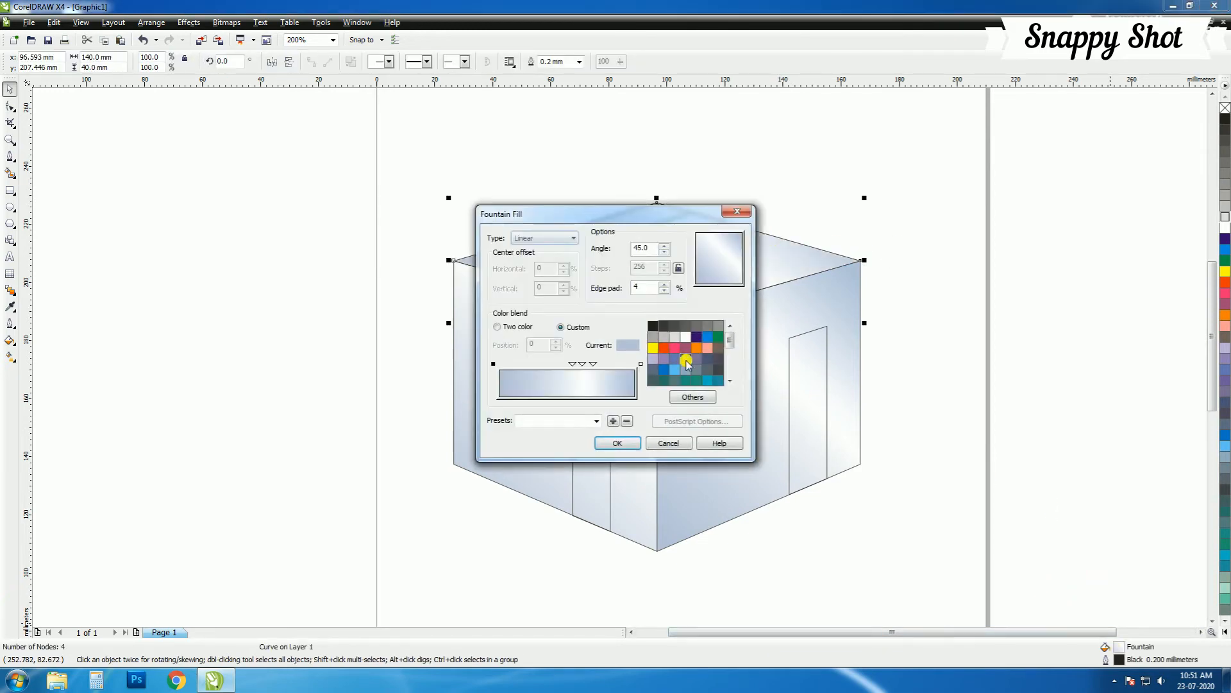
left_click(686, 336)
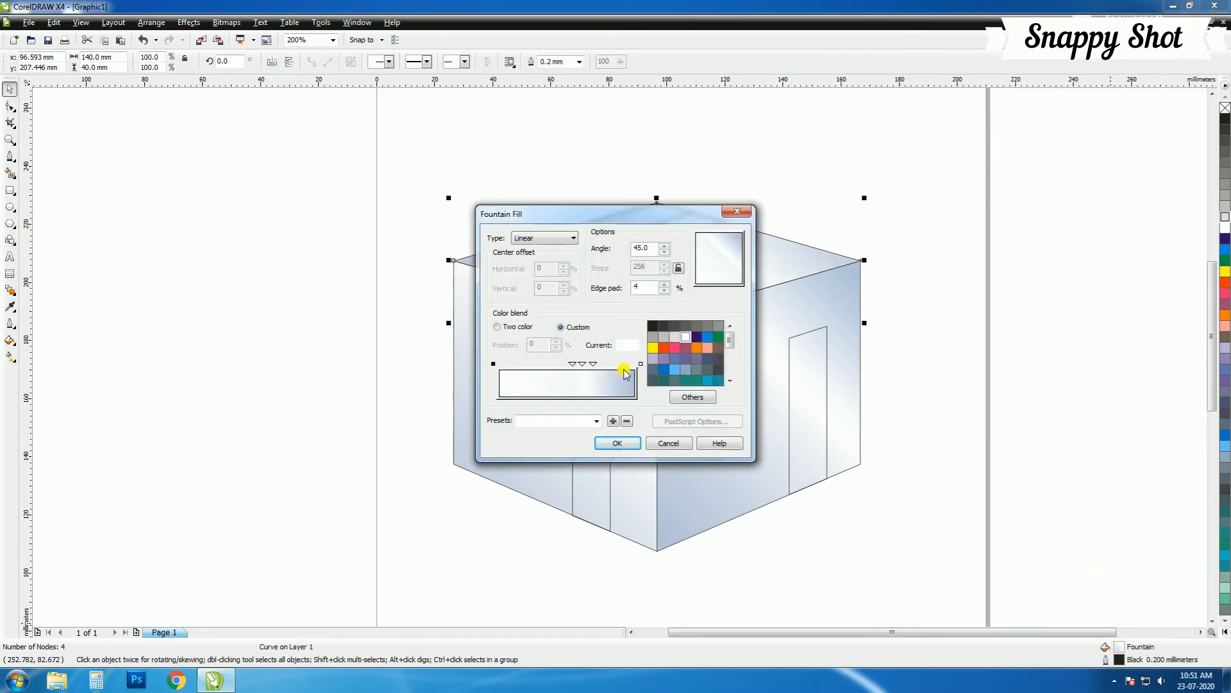
left_click(669, 443)
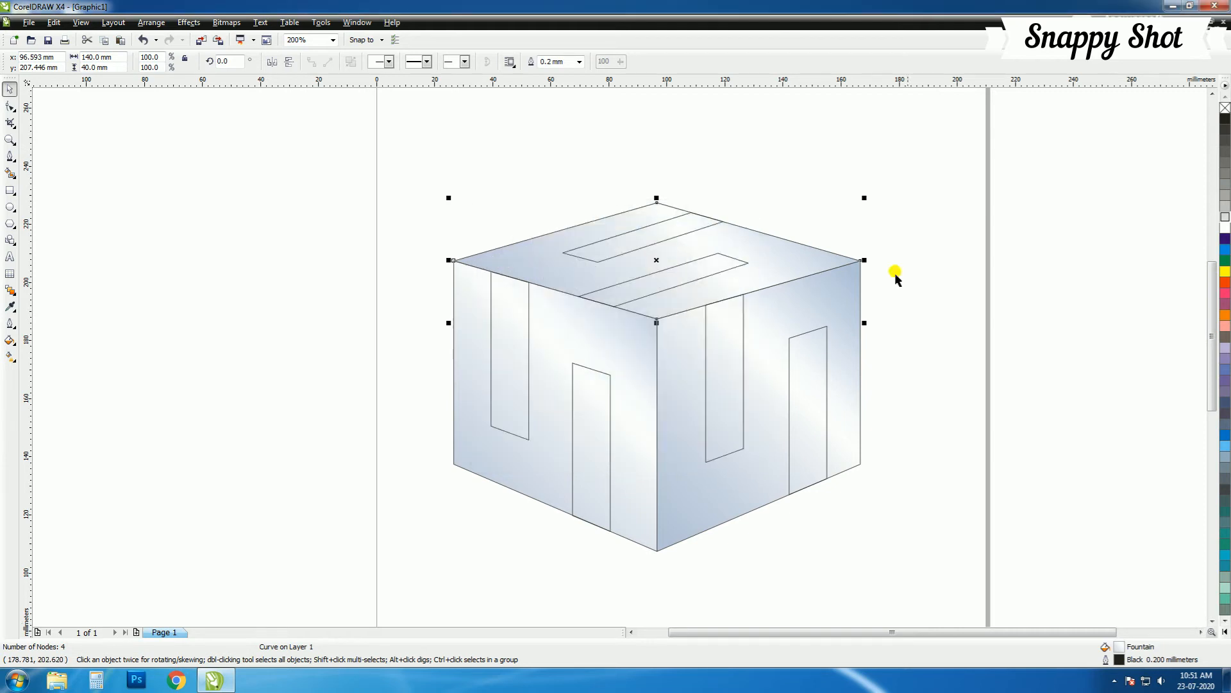
Step: Change the end colour of the top face's gradient to white
double_click(1110, 646)
left_click_drag(666, 214, 938, 201)
left_click(912, 351)
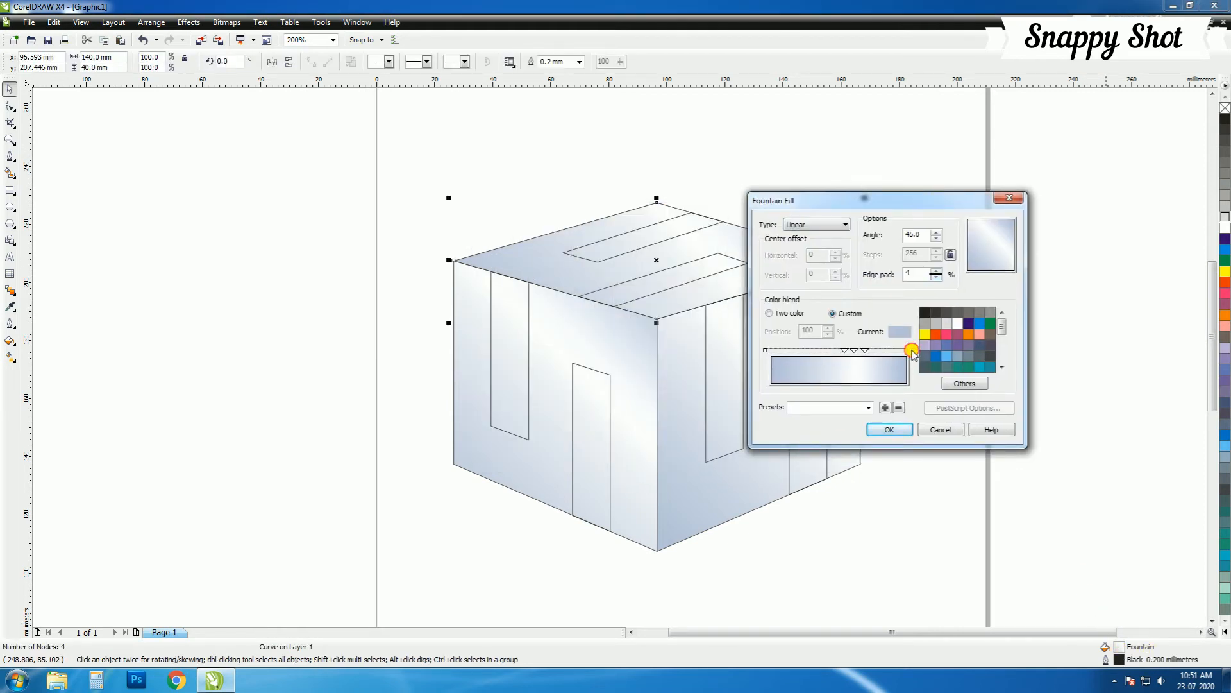
left_click(957, 323)
Step: Remove two of the top face gradient's middle stops and move the remaining one closer to the white end
left_click_drag(866, 350, 874, 350)
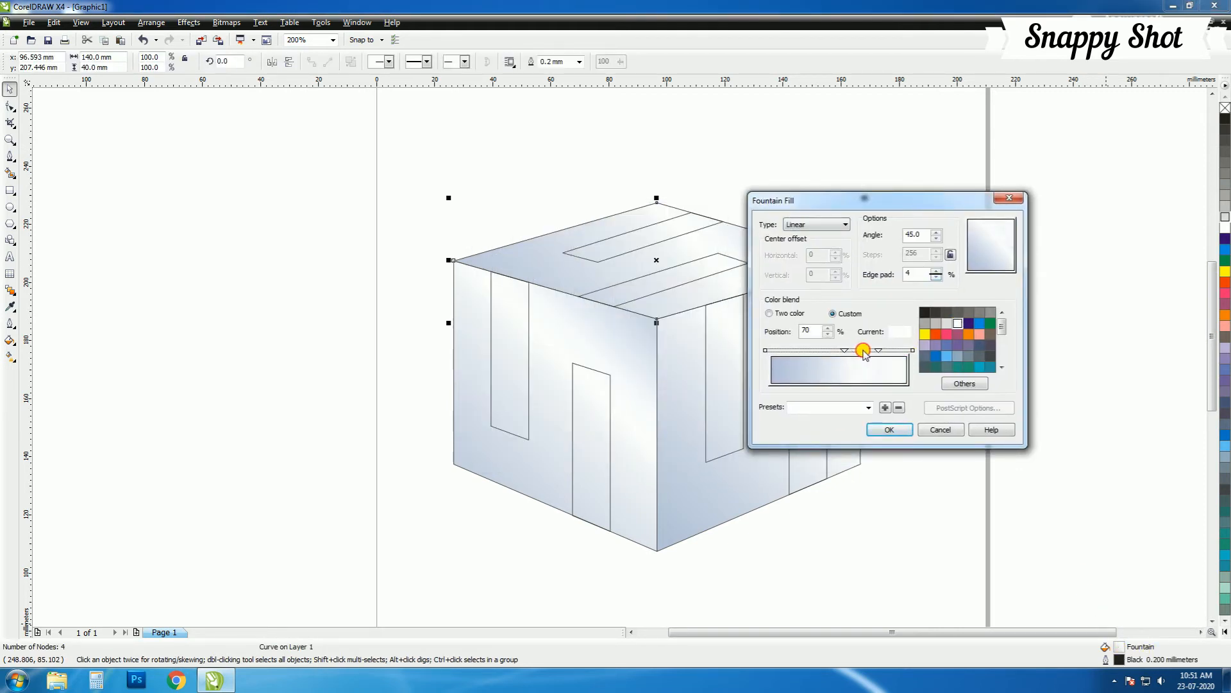
double_click(872, 351)
double_click(904, 351)
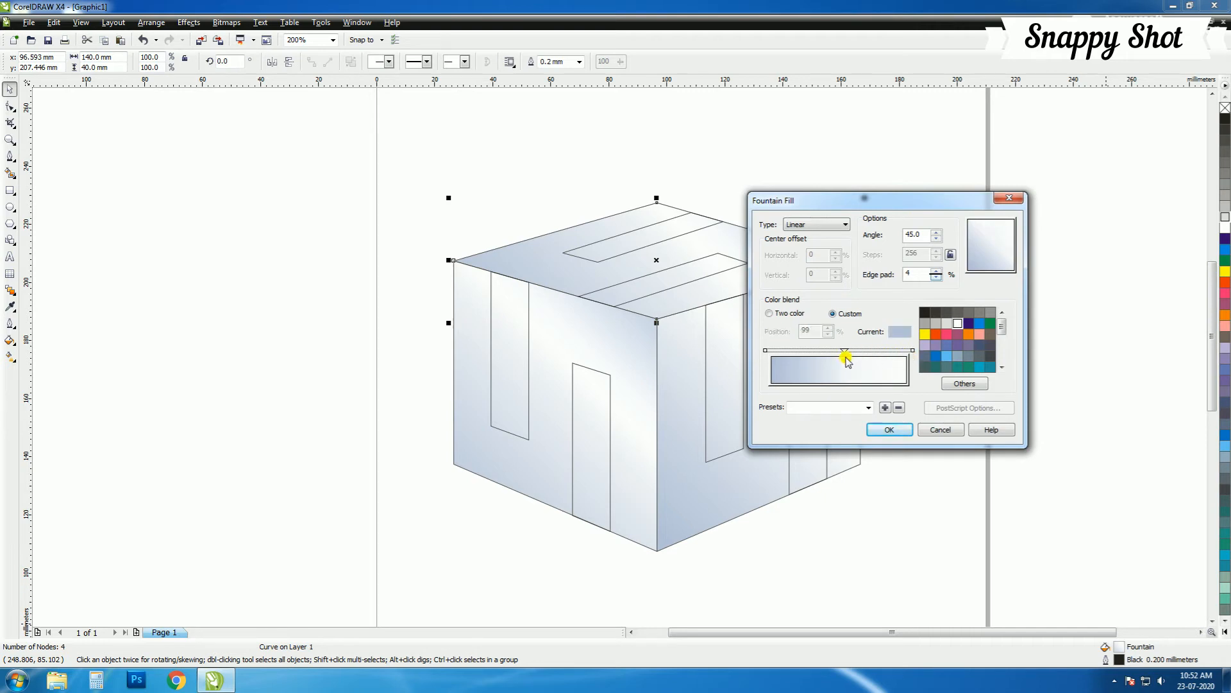
left_click_drag(844, 351, 891, 355)
Step: Change the start colour of the top face's gradient to a darker blue (C 34, M 16, Y 8) and shift its middle stop slightly toward white
left_click(765, 350)
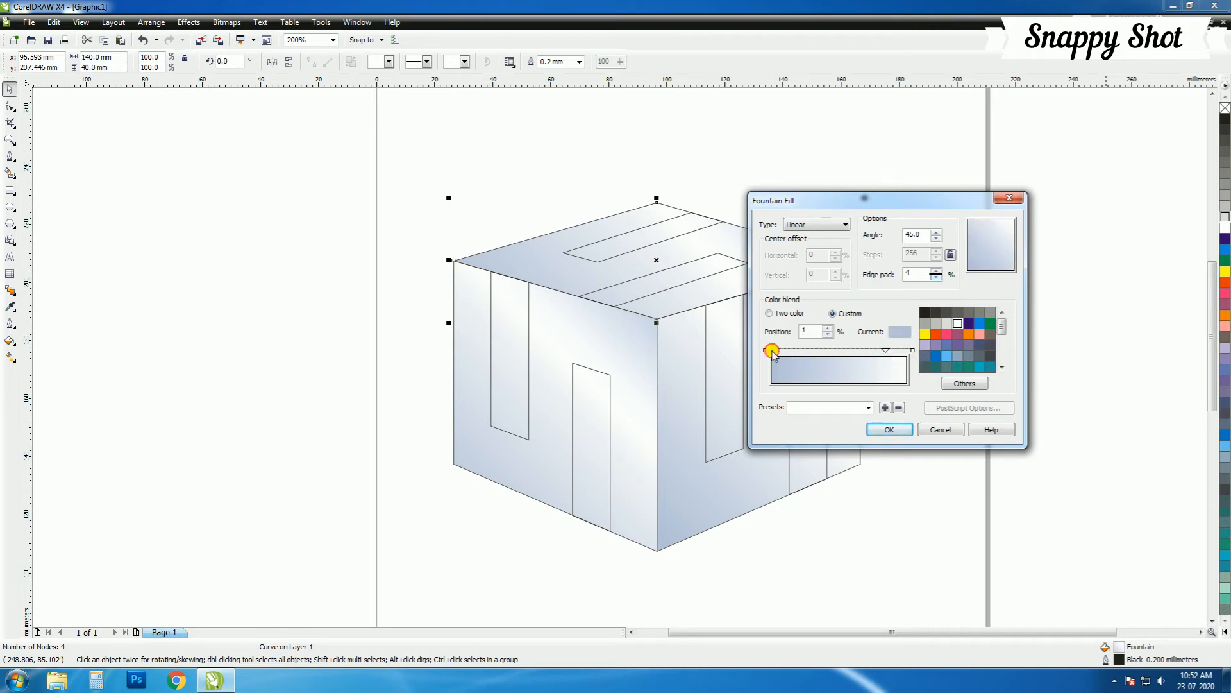
double_click(824, 352)
left_click(766, 351)
left_click(962, 384)
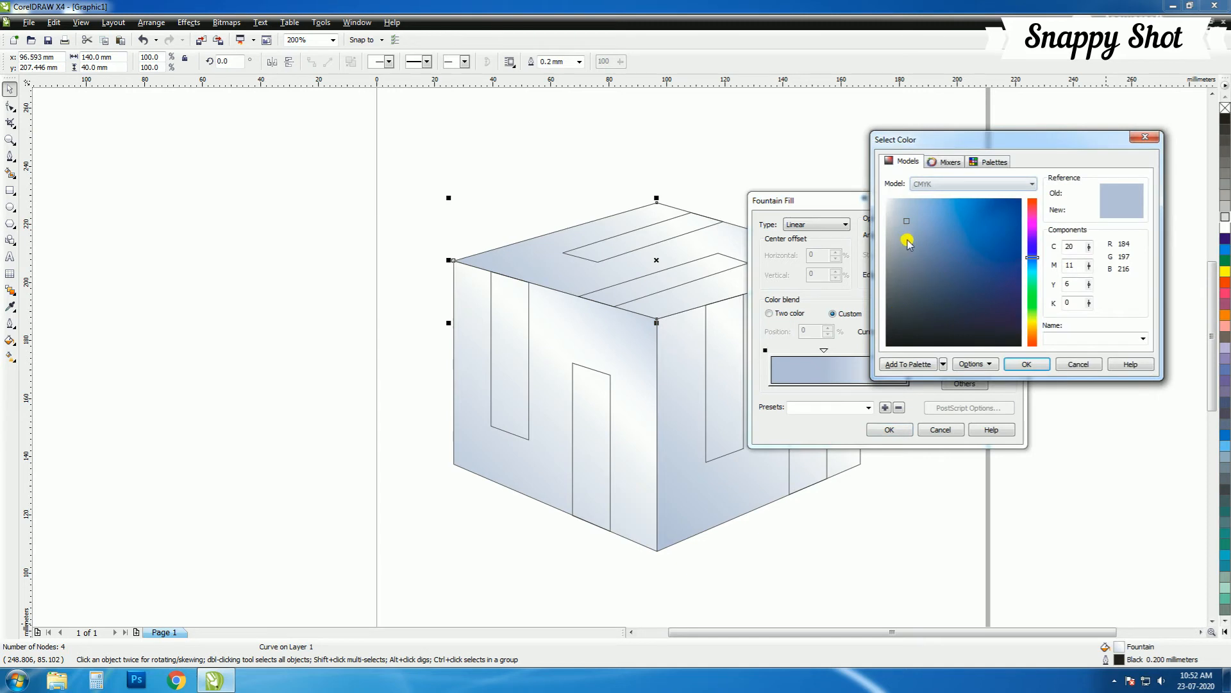
left_click(1026, 363)
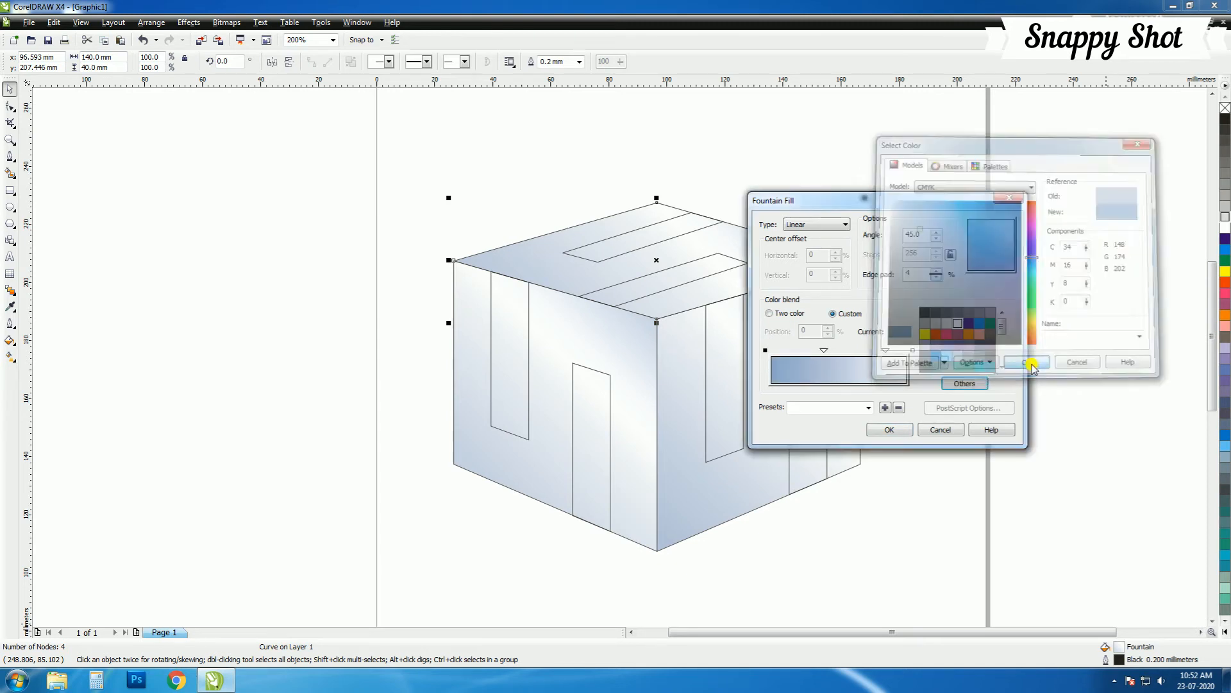
left_click_drag(824, 351, 832, 351)
left_click(891, 429)
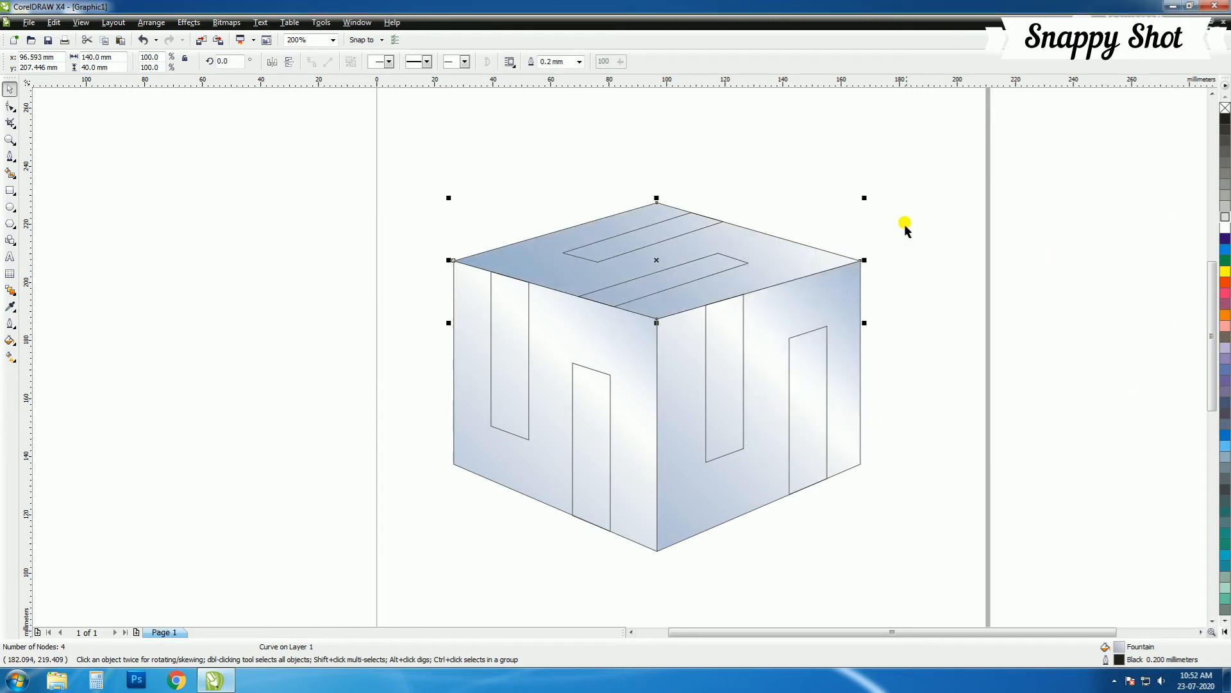
Step: Change the direction of the top face's linear gradient to an angle of about -63.4 degrees
double_click(1119, 646)
left_click_drag(692, 218, 1113, 240)
left_click(996, 438)
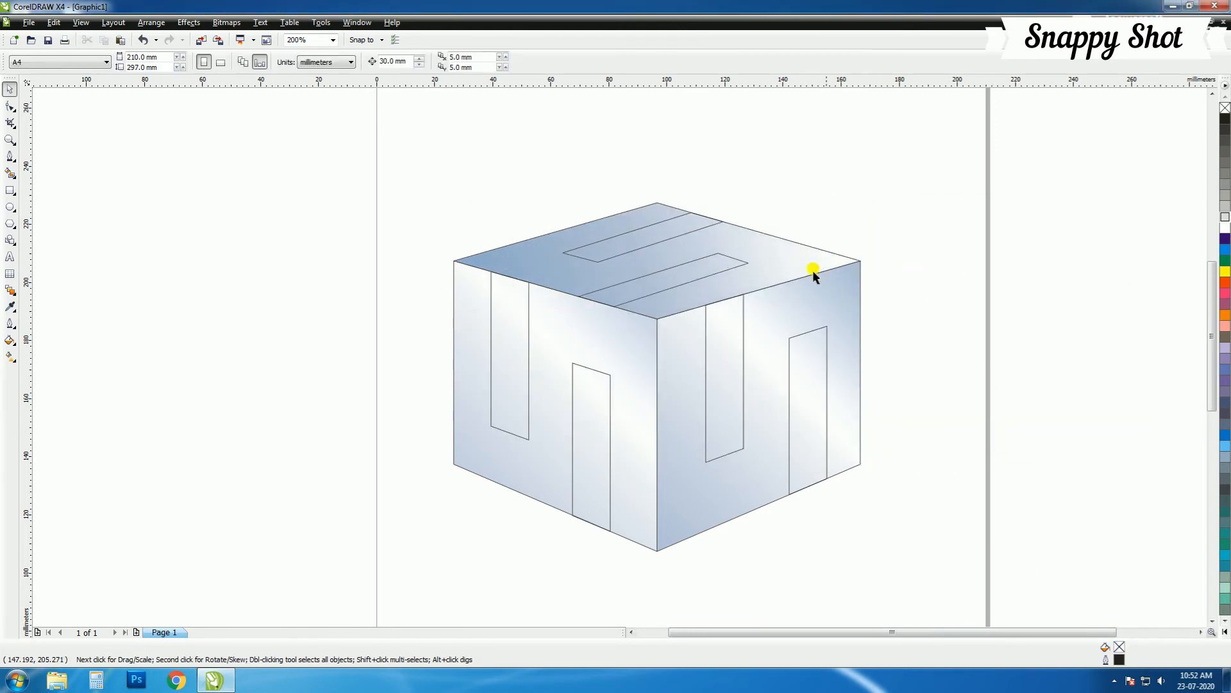
double_click(1121, 646)
left_click_drag(720, 251, 733, 280)
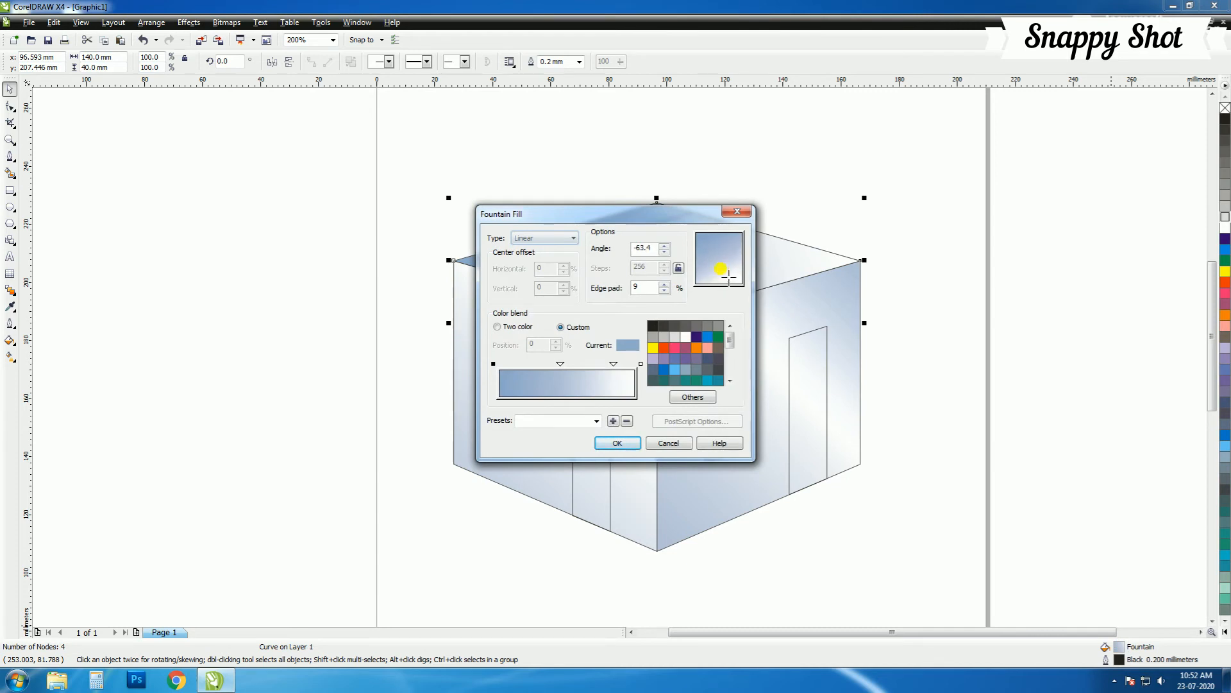
left_click(630, 442)
Step: Move the first middle stop of the top face's gradient closer to the white end
double_click(1116, 646)
mouse_move(639, 215)
left_mouse_down()
mouse_move(945, 242)
mouse_move(984, 230)
left_mouse_up()
mouse_move(904, 381)
left_mouse_down()
mouse_move(890, 381)
mouse_move(926, 381)
left_mouse_up()
left_click(961, 460)
left_click(922, 258)
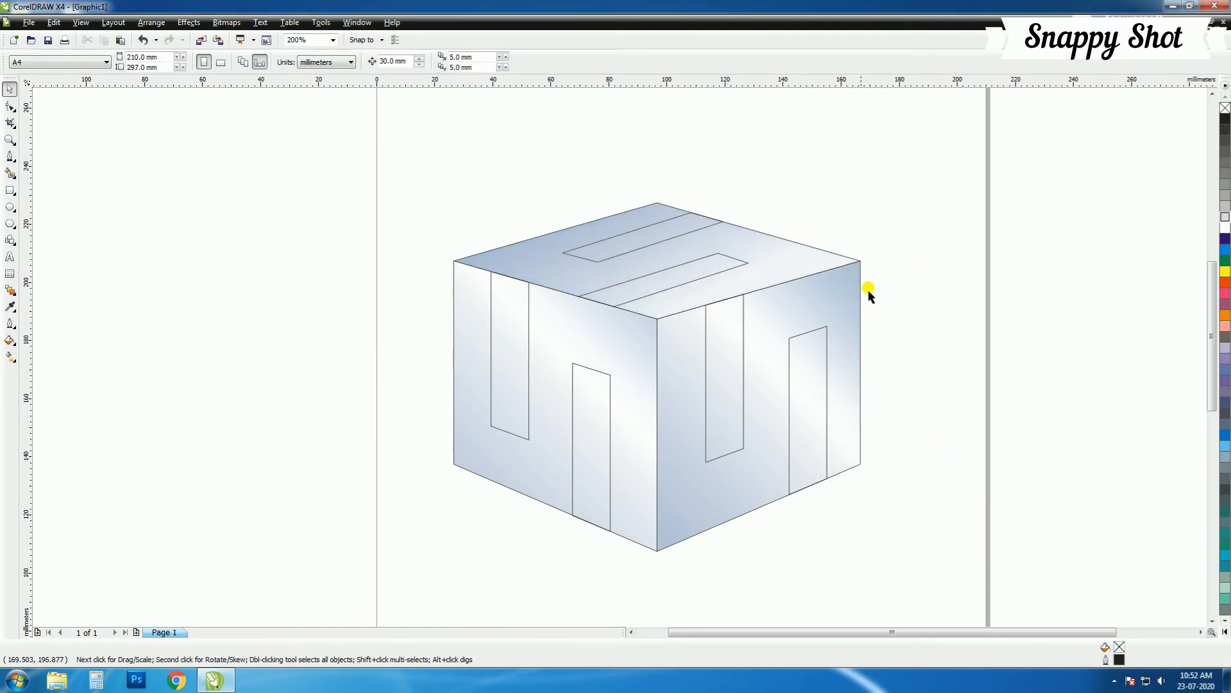
Step: Fill the left strip on the cube's left face with a vertical custom linear gradient from Sky Blue at the top to teal at the bottom
left_click(511, 380)
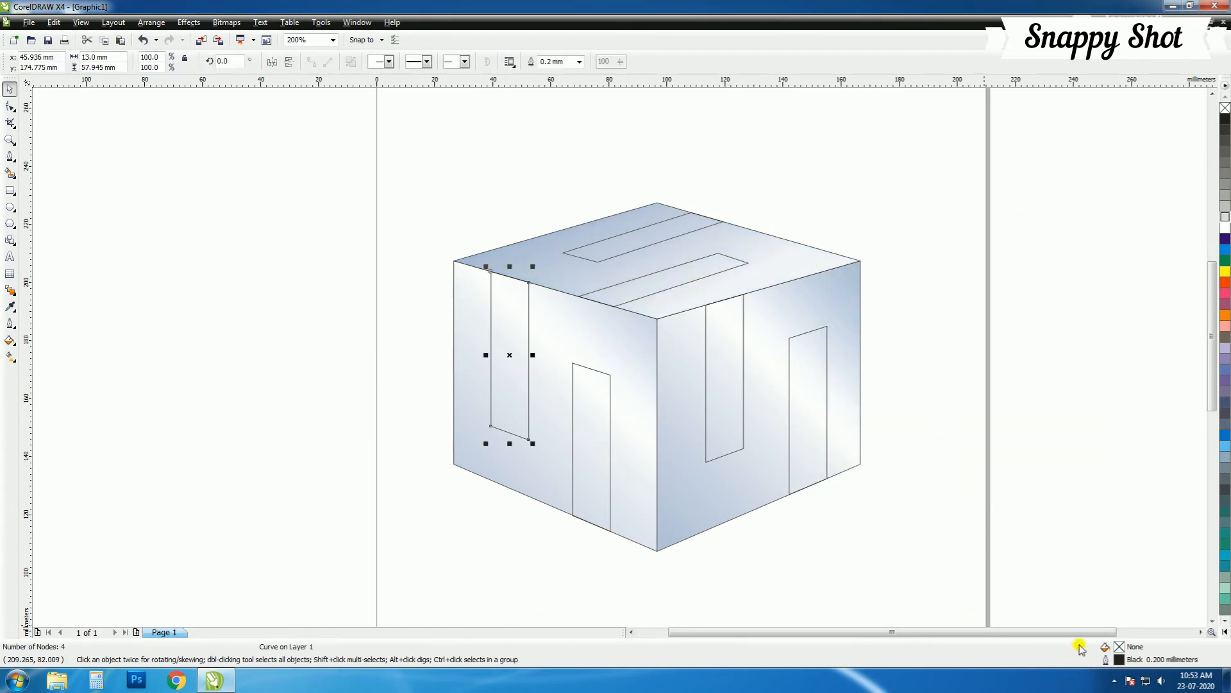
left_click(1225, 434)
left_click(11, 340)
left_click(47, 357)
left_click_drag(591, 217, 967, 203)
left_click(937, 313)
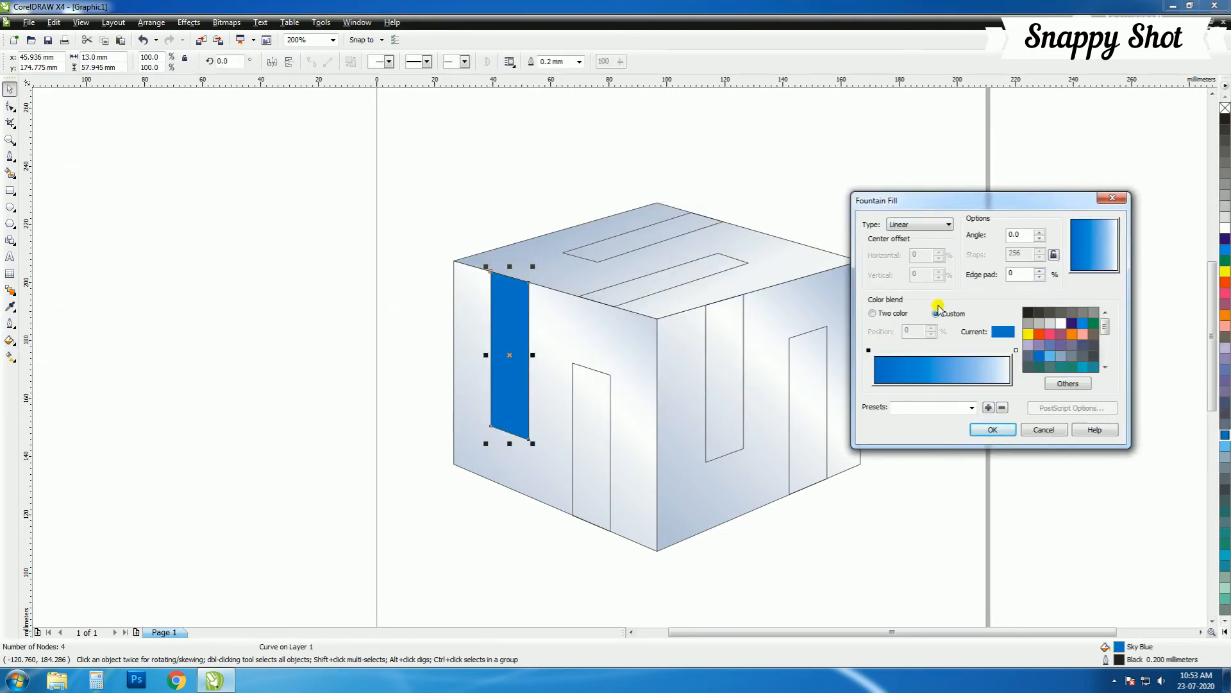
left_click(1016, 350)
left_click(1062, 366)
left_click_drag(1103, 247, 1100, 262)
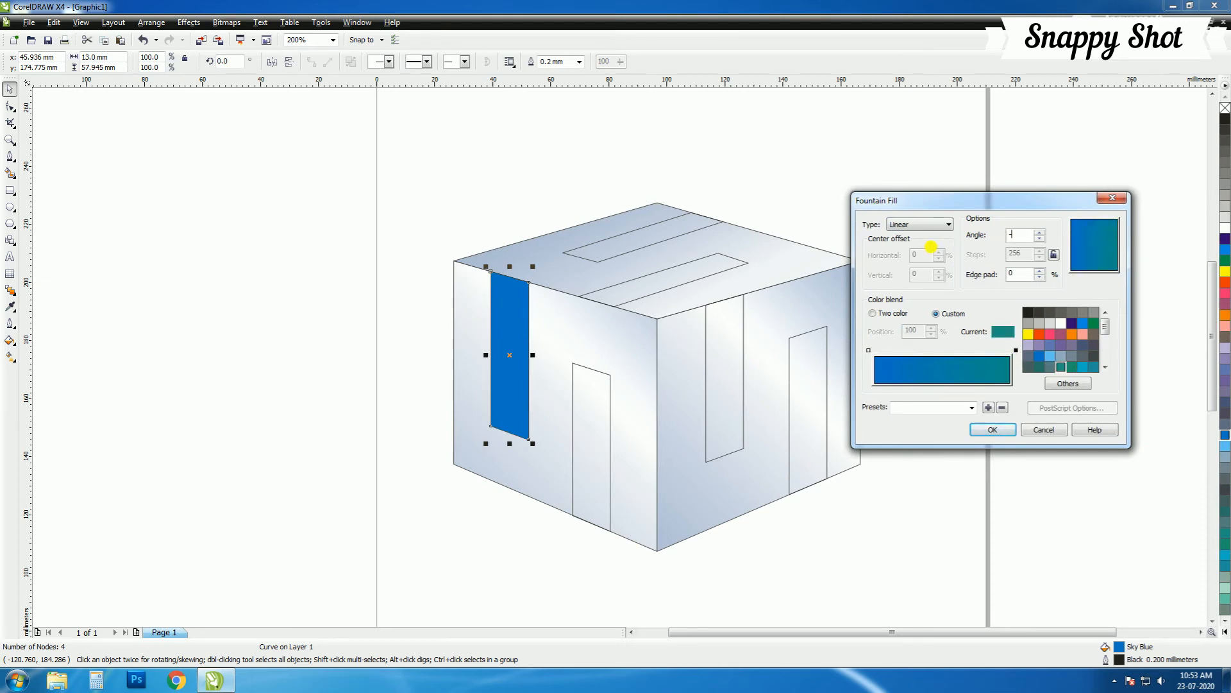
key("Return")
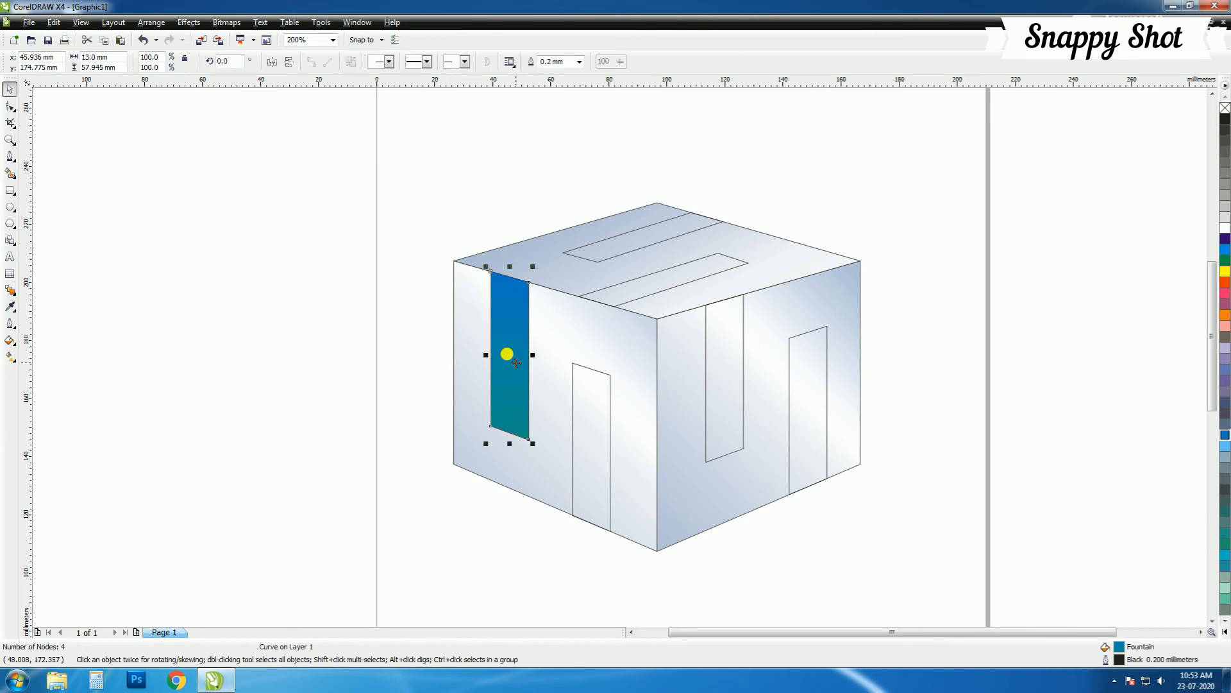
Step: Add a middle stop to the left strip's blue-to-teal gradient
double_click(1119, 647)
double_click(927, 364)
left_click(925, 443)
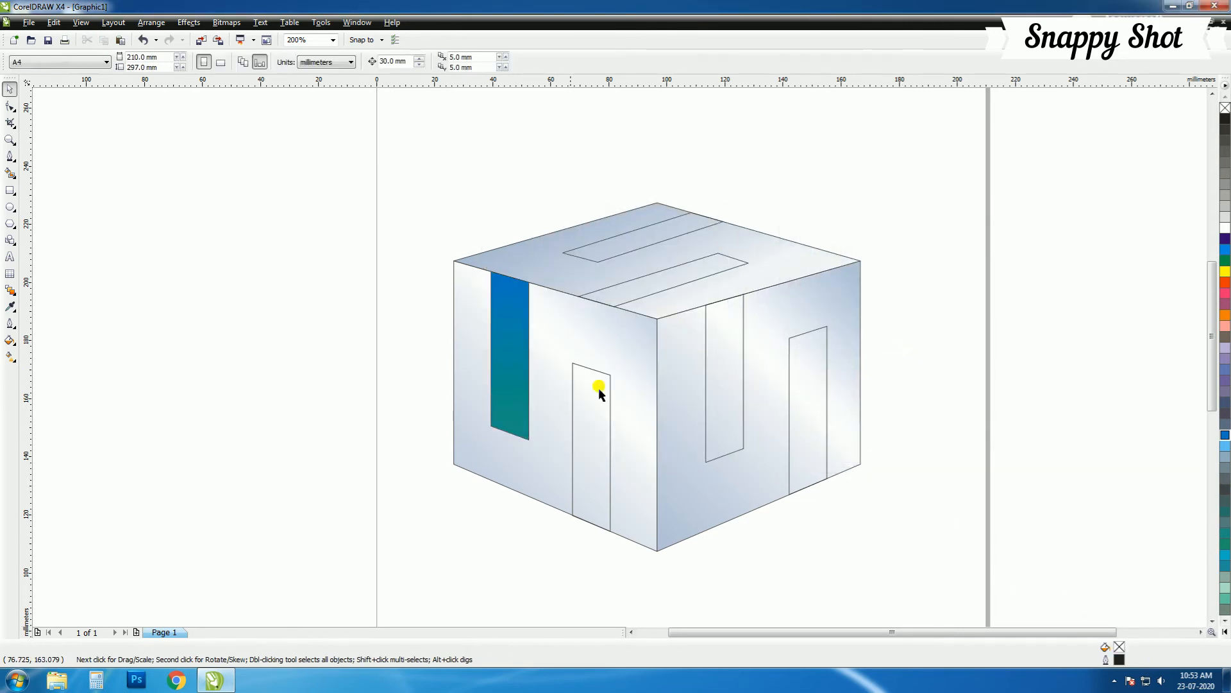
Step: Copy the blue-to-teal gradient fill to the left face's right strip and set its angle to 90 degrees
left_click_drag(526, 361, 585, 440)
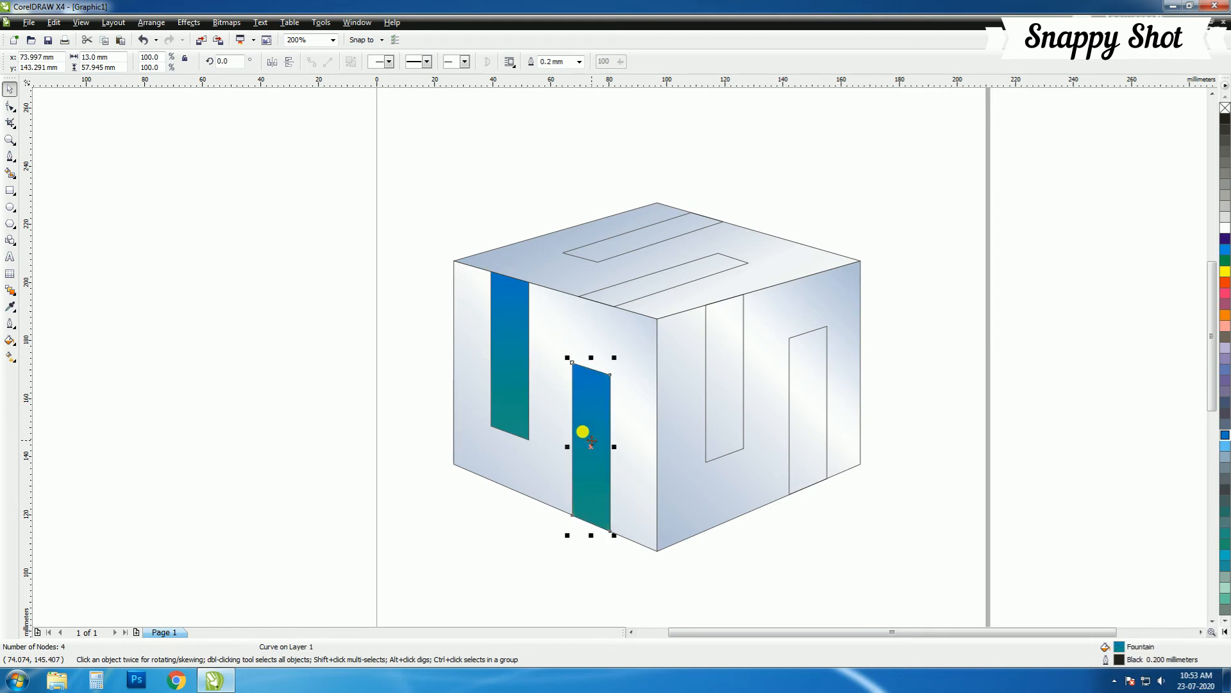
double_click(1119, 646)
left_click_drag(611, 212, 995, 202)
double_click(1025, 238)
type("90")
key("Return")
left_click(970, 251)
Step: Repeat the gradient fill on the right face's left strip and set its angle to -90 degrees
left_click(725, 340)
key("ctrl+r")
left_click(915, 332)
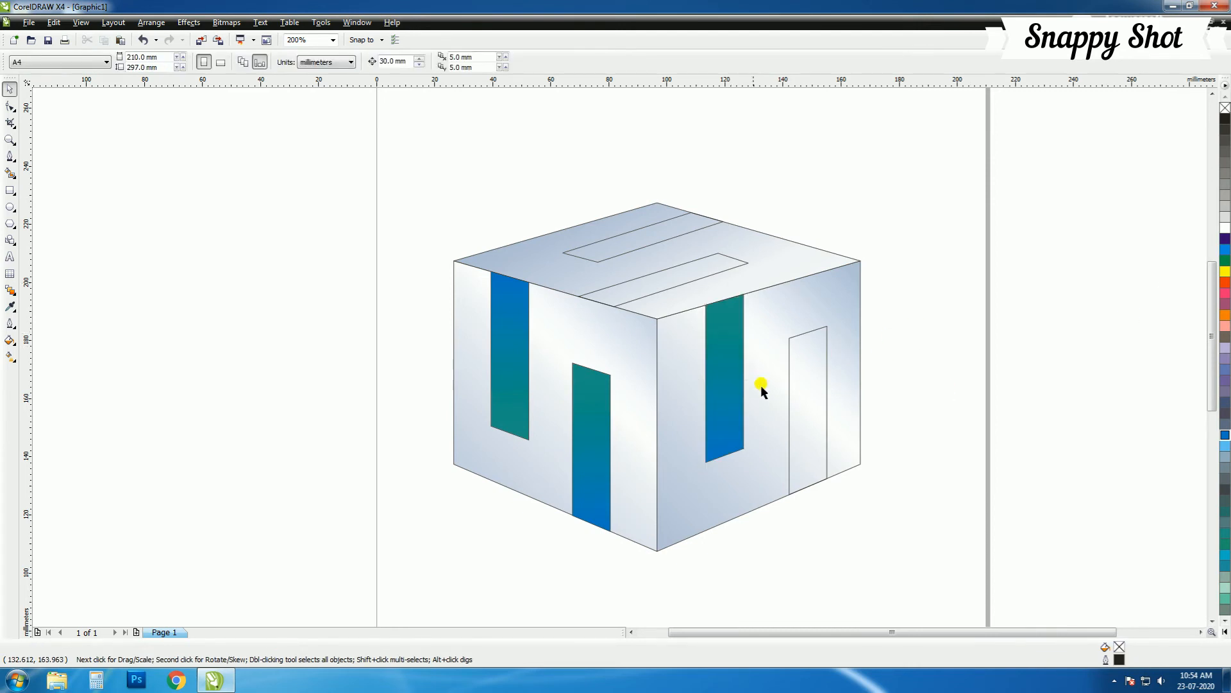
left_click(769, 406)
double_click(1104, 641)
type("-90")
key("Return")
Step: Repeat the gradient fill on the right face's right strip and set its angle to 90 degrees
left_click(828, 411)
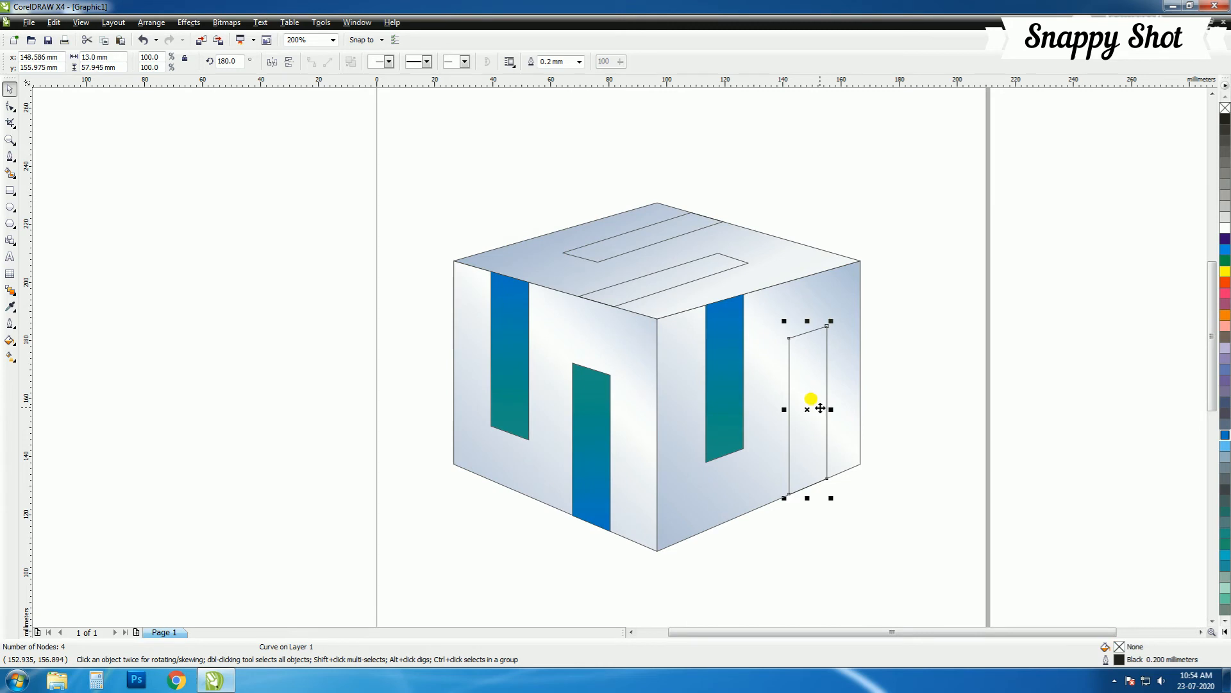
key("ctrl+r")
double_click(1120, 645)
left_click_drag(649, 248, 591, 248)
type("90")
key("Return")
Step: Repeat the 90-degree blue-to-teal gradient fill on both strips of the cube's top face
left_click(696, 269)
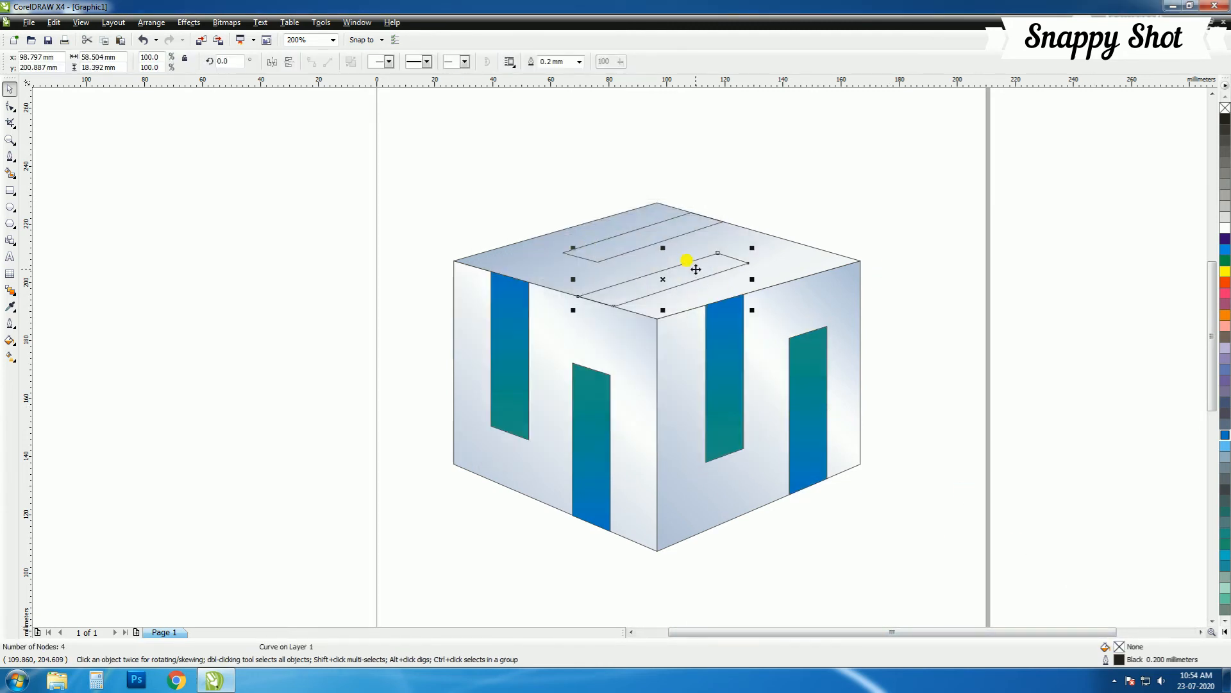
key("ctrl+r")
left_click(868, 248)
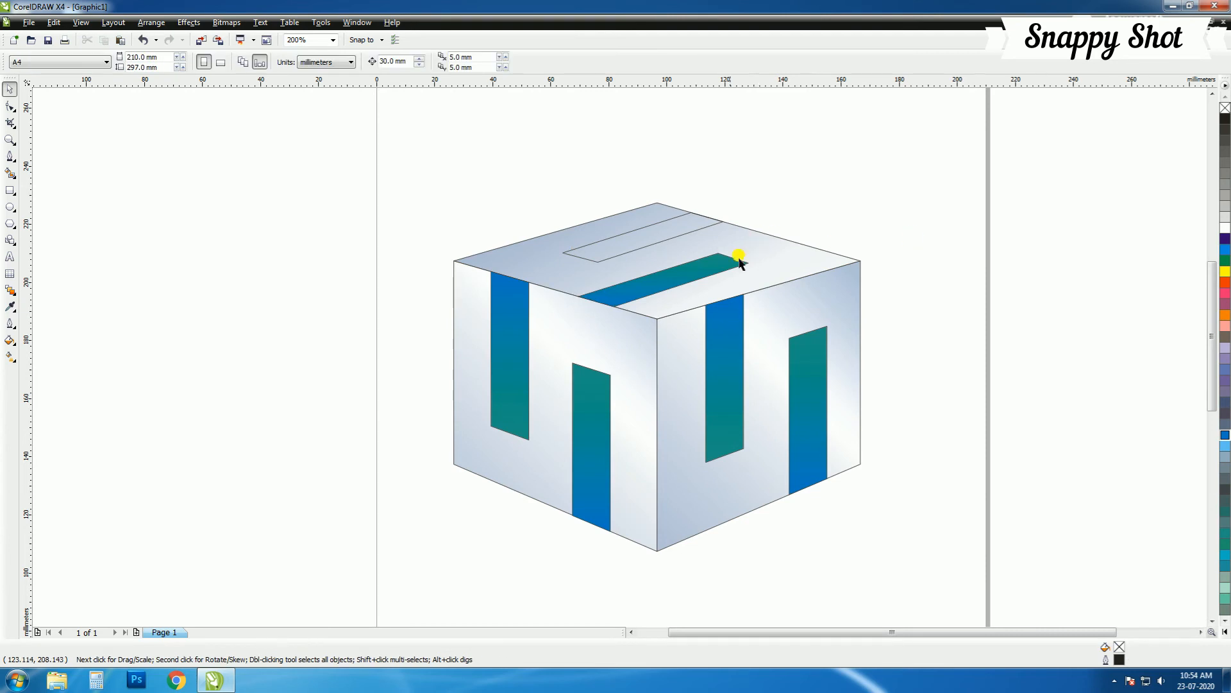
left_click(708, 265)
left_click(655, 237)
key("ctrl+r")
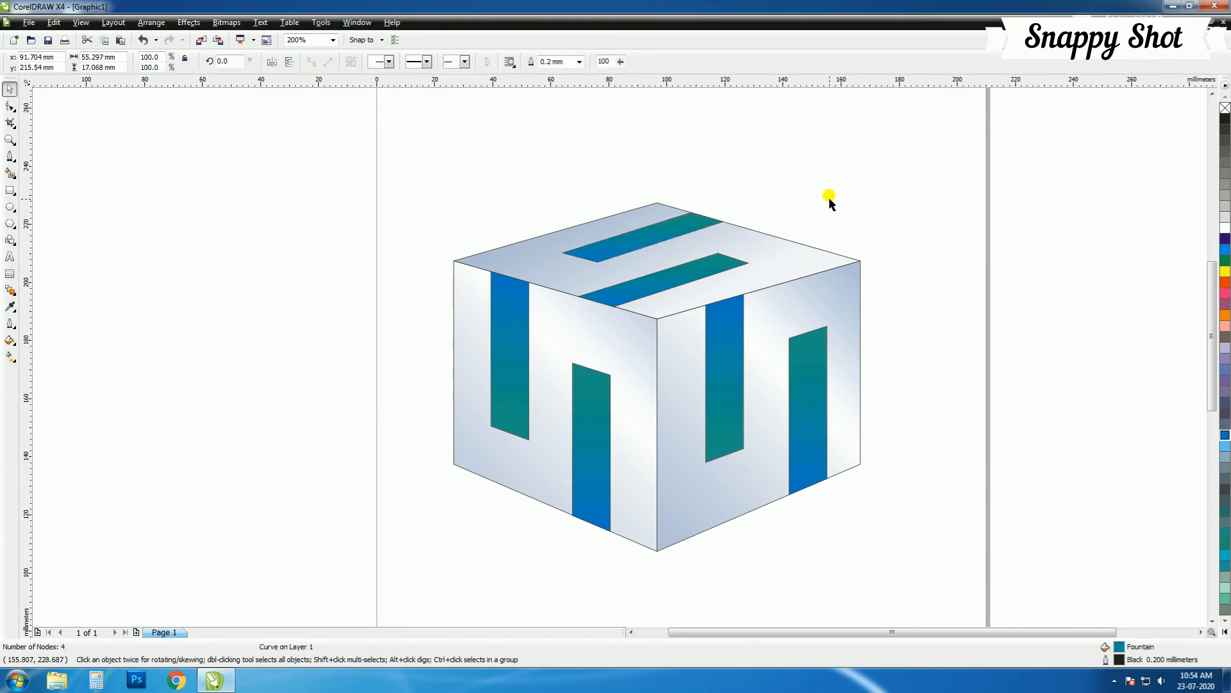
Step: Reverse the gradient angle of the top face's back strip so blue lies at its rear end
double_click(1116, 647)
left_click_drag(636, 212, 1017, 153)
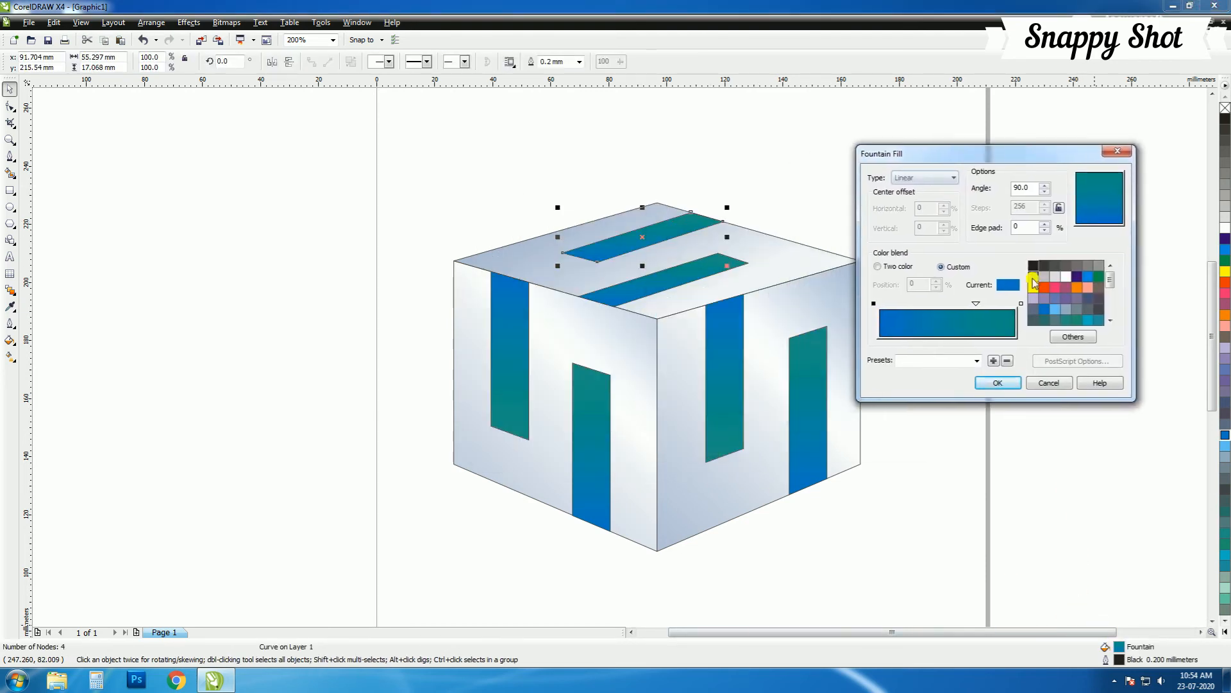
key("Return")
left_click(967, 202)
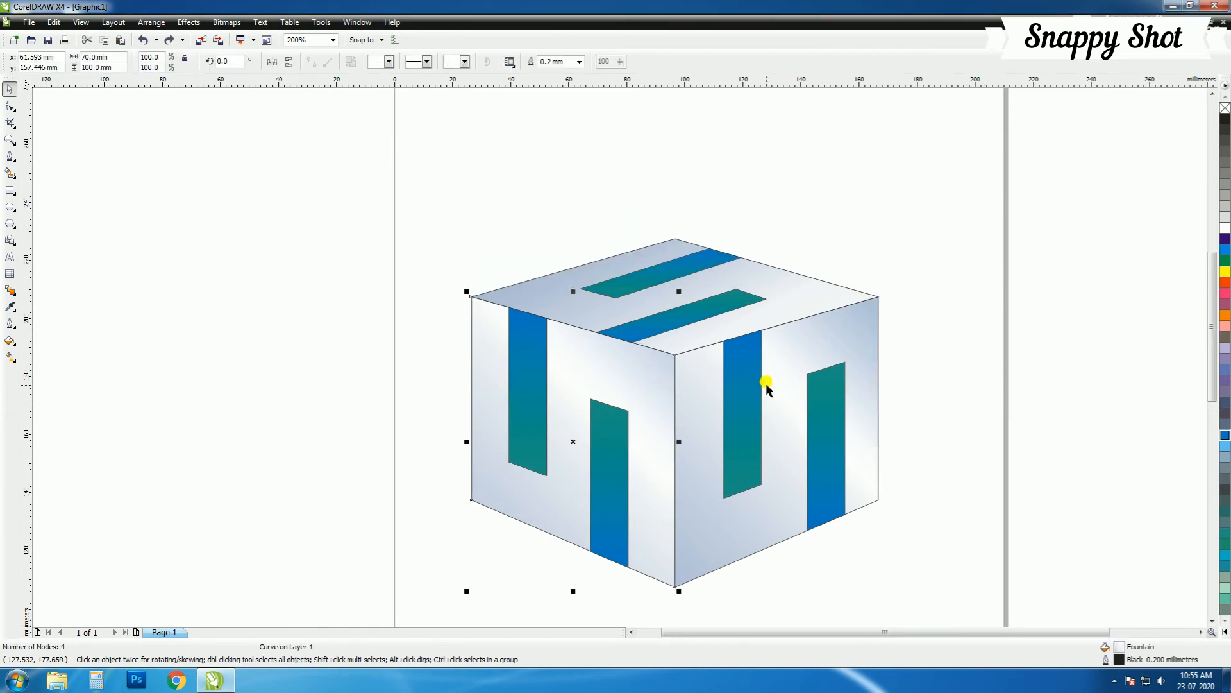
Step: Draw a thin closed four-node strip with the Pen tool along the edge between the top and left faces
left_click(767, 385)
scroll(481, 296, "up", 1)
left_click(9, 156)
scroll(610, 347, "up", 1)
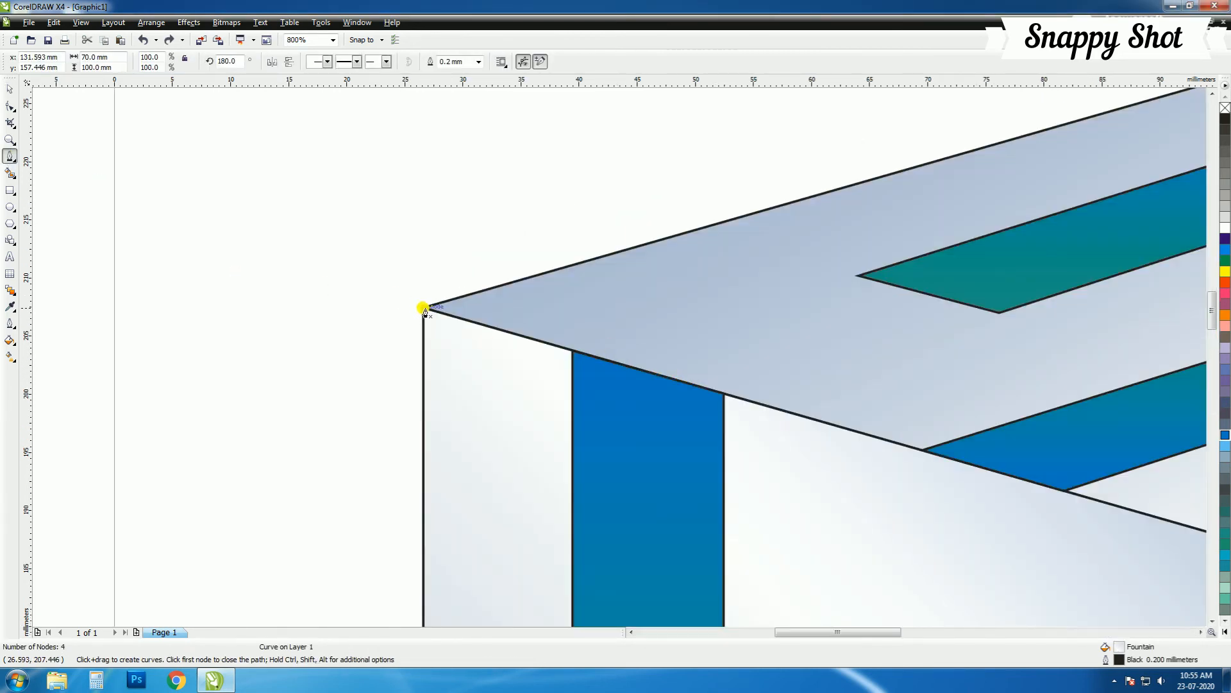
left_click(424, 308)
scroll(434, 306, "up", 1)
left_click(607, 362)
scroll(616, 358, "down", 2)
scroll(1025, 474, "up", 2)
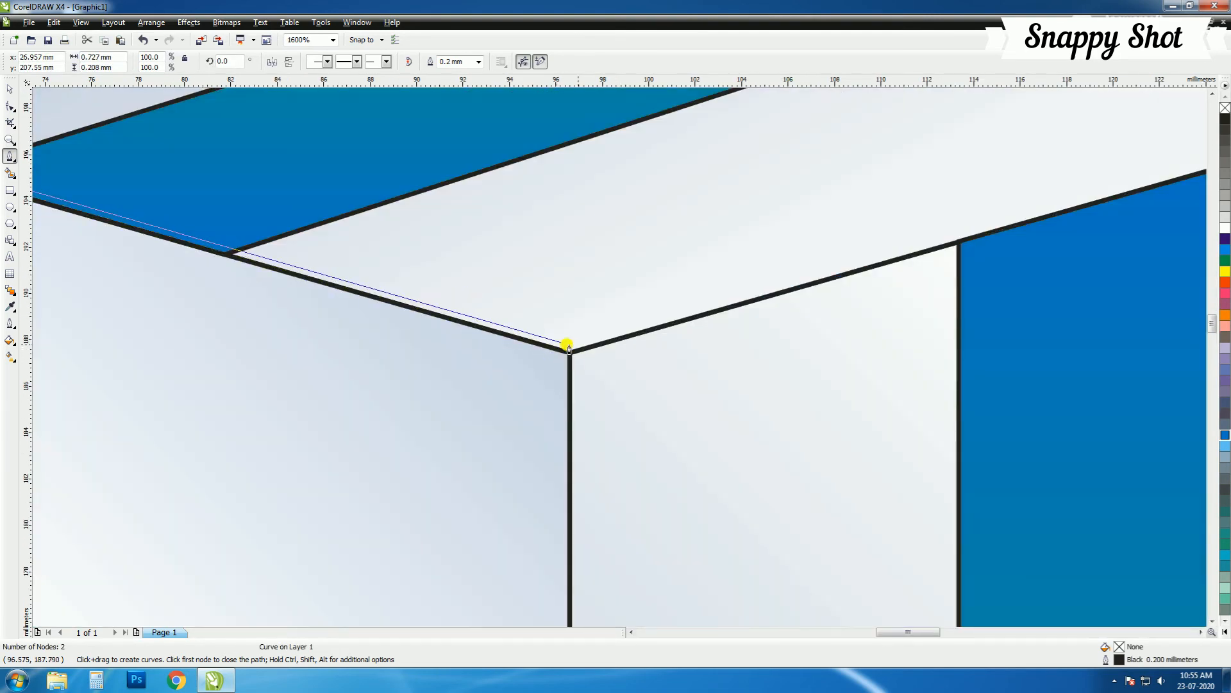
left_click(572, 352)
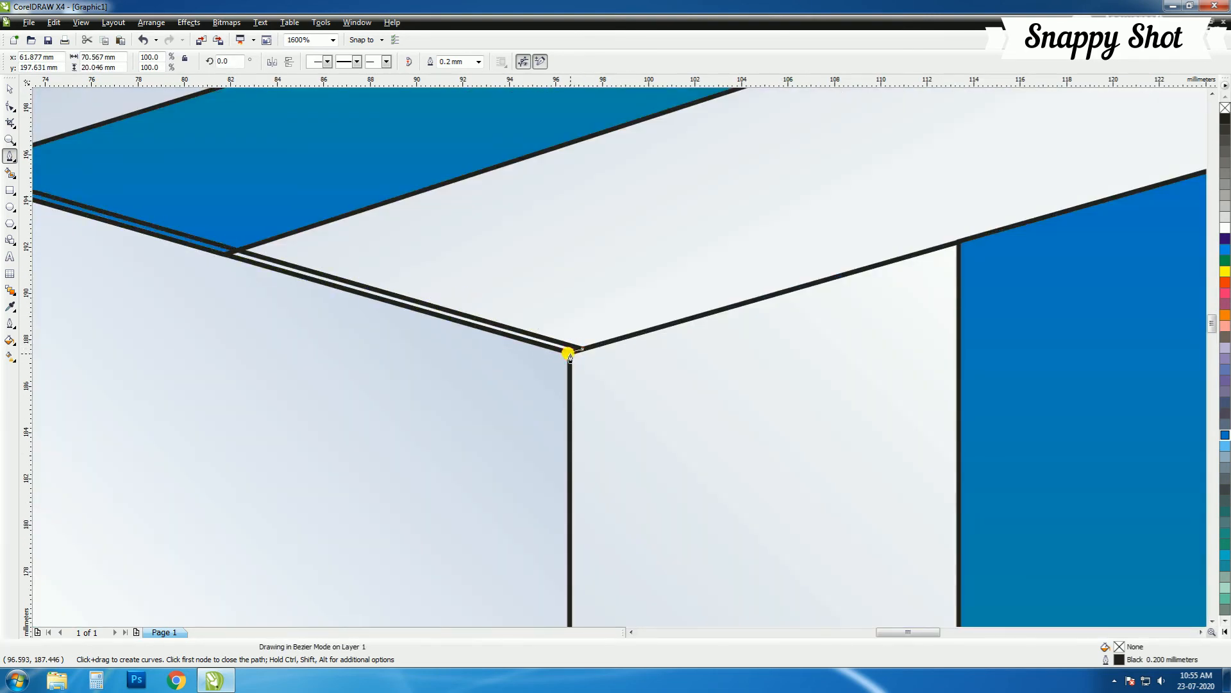
scroll(569, 349, "down", 2)
scroll(274, 283, "up", 3)
left_click(602, 314)
left_click(604, 307)
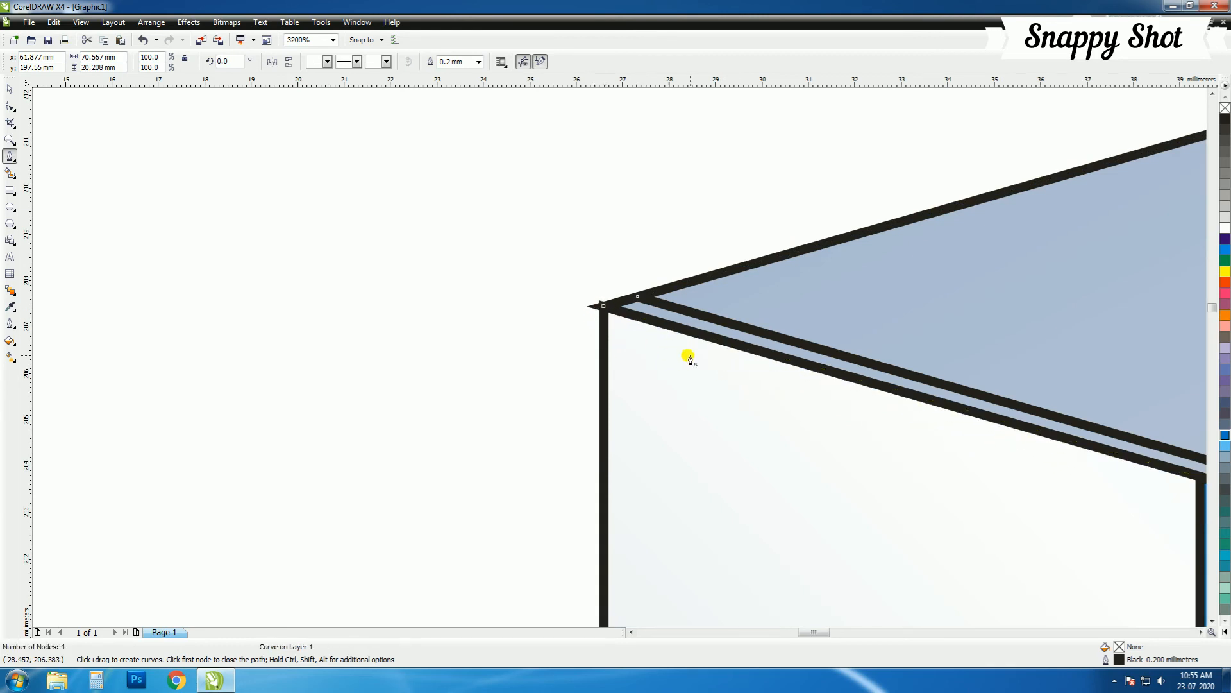
Step: Adjust the end nodes of the thin edge strip with the Shape tool so they fit the cube's edges
scroll(673, 354, "down", 3)
scroll(809, 410, "up", 1)
left_click(10, 108)
scroll(1035, 465, "up", 3)
left_click_drag(630, 356, 653, 351)
scroll(639, 356, "down", 3)
scroll(618, 357, "down", 3)
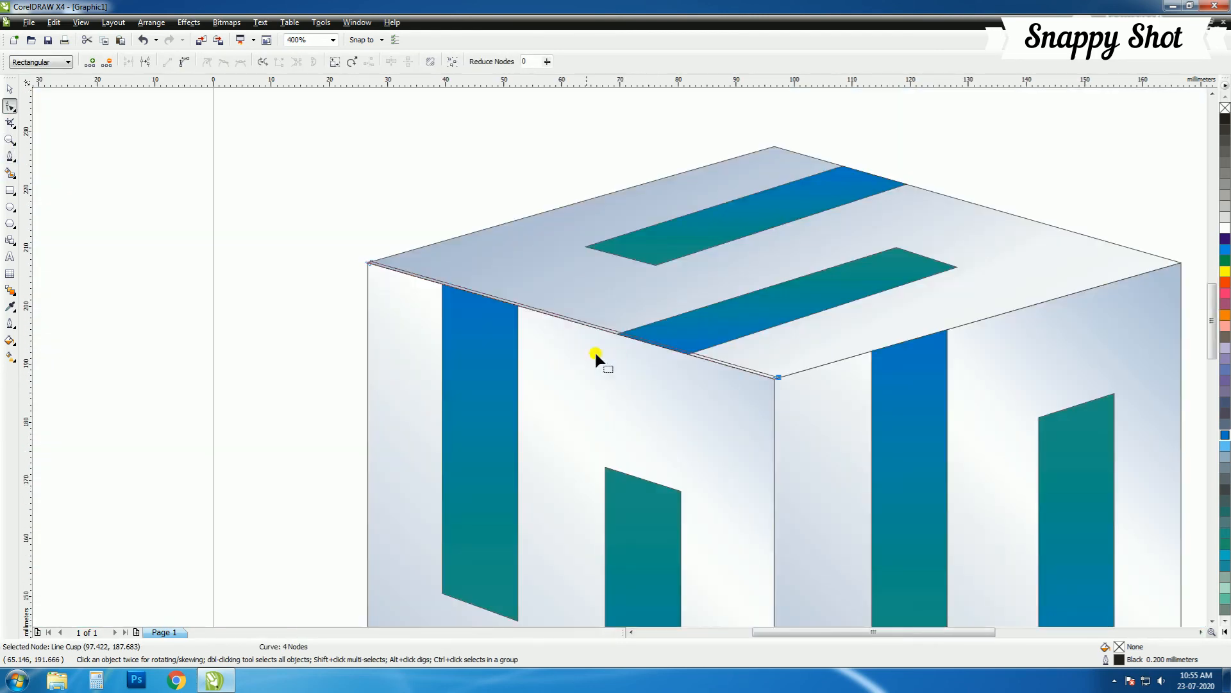
scroll(619, 357, "up", 6)
left_click(552, 337)
left_click_drag(553, 337, 576, 332)
scroll(603, 356, "down", 3)
Step: Fill the thin edge strip with the pale blue sampled from the top face (C 21, M 11, Y 6, K 0)
left_click(9, 89)
key("i")
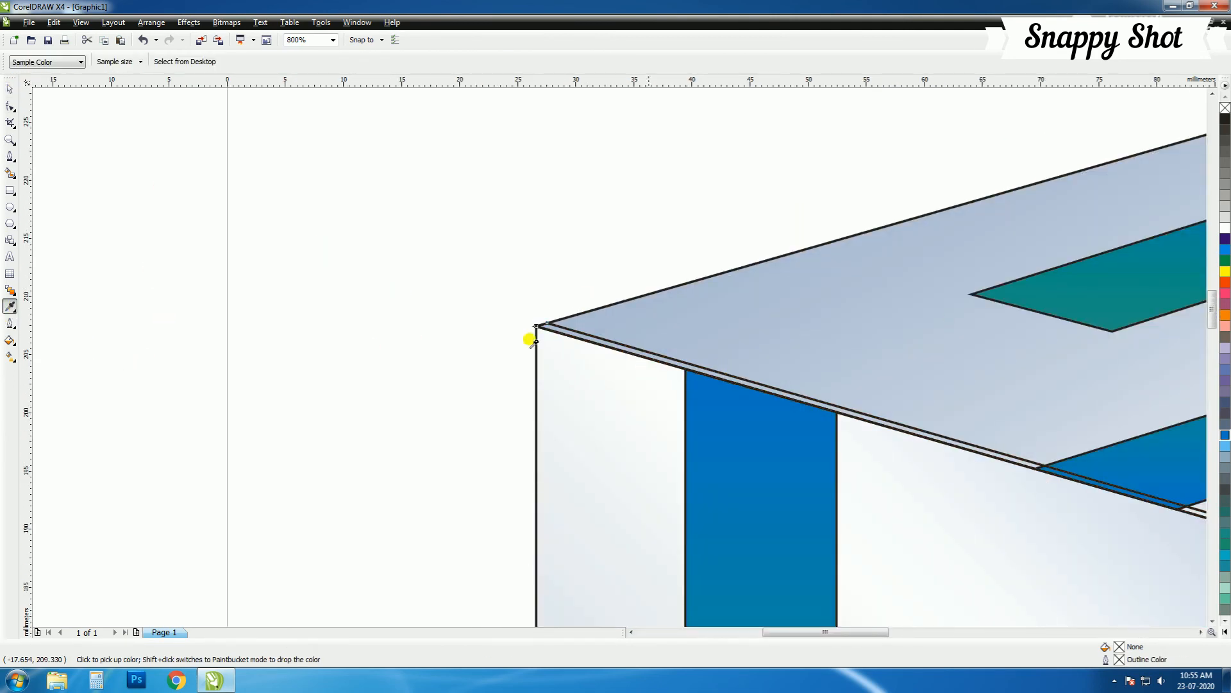
left_click(15, 90)
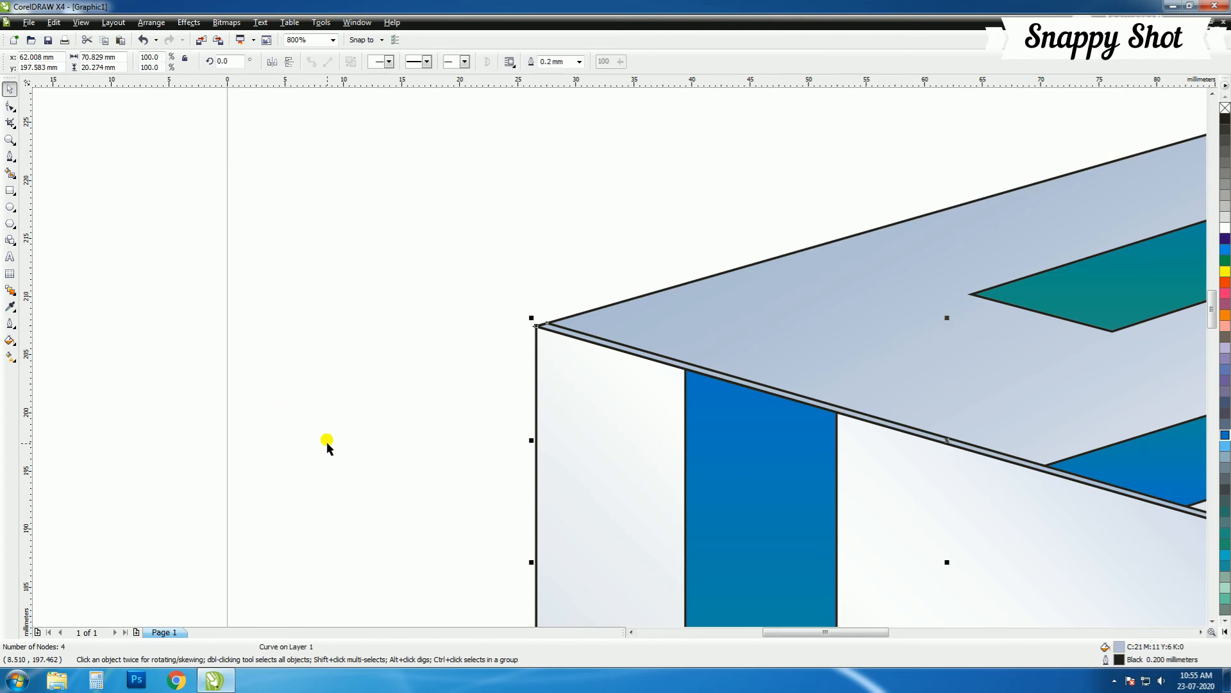
left_click(10, 341)
left_click(228, 330)
Step: Give the thin edge strip a custom radial gradient from pale blue to white with an added middle stop
scroll(965, 469, "down", 1)
left_click(10, 341)
left_click(96, 351)
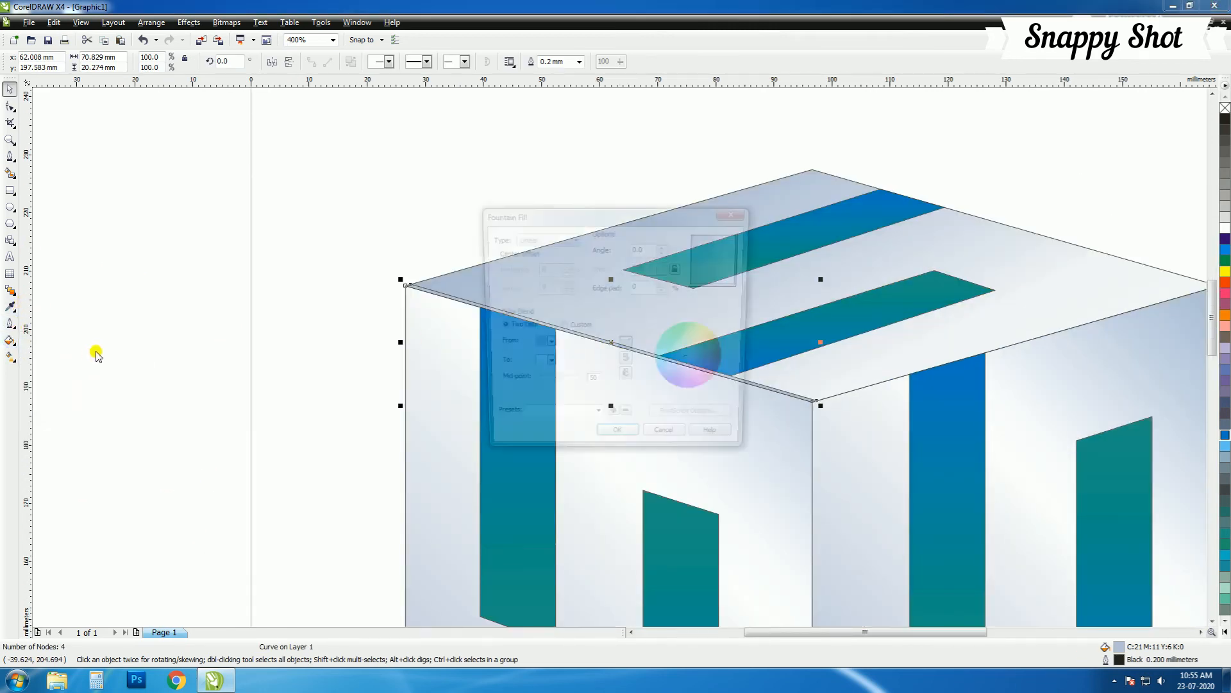
left_click(863, 222)
left_click(859, 242)
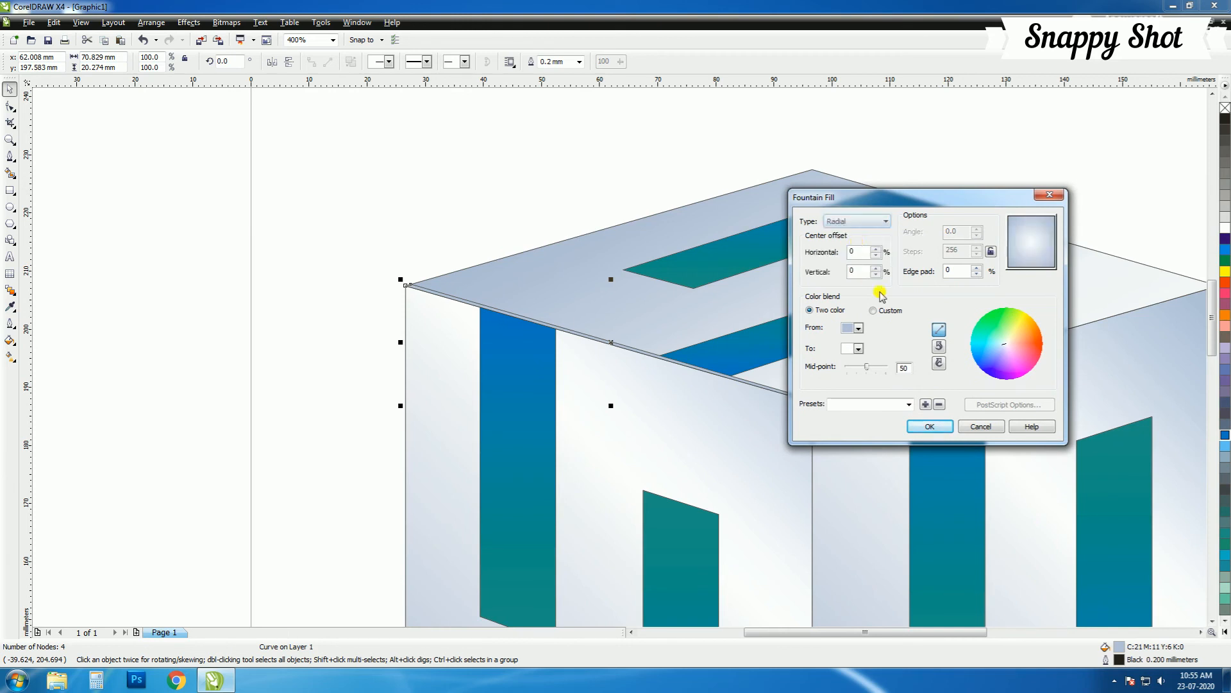
left_click(872, 311)
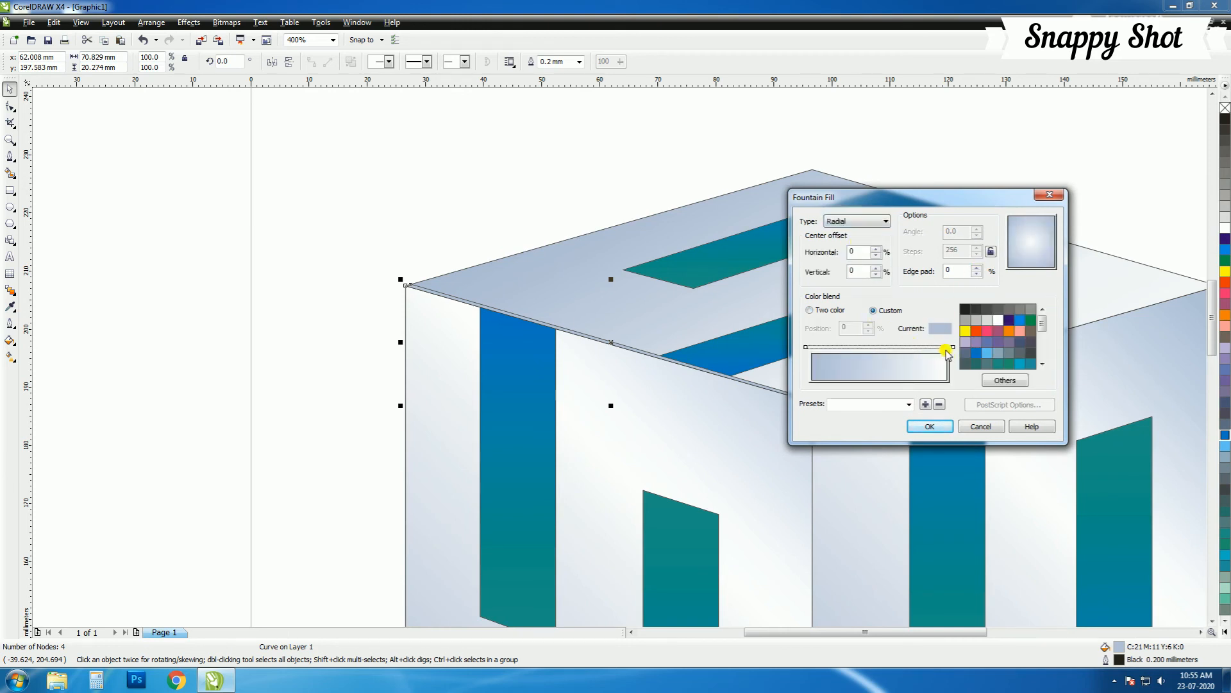
double_click(891, 347)
left_click(929, 426)
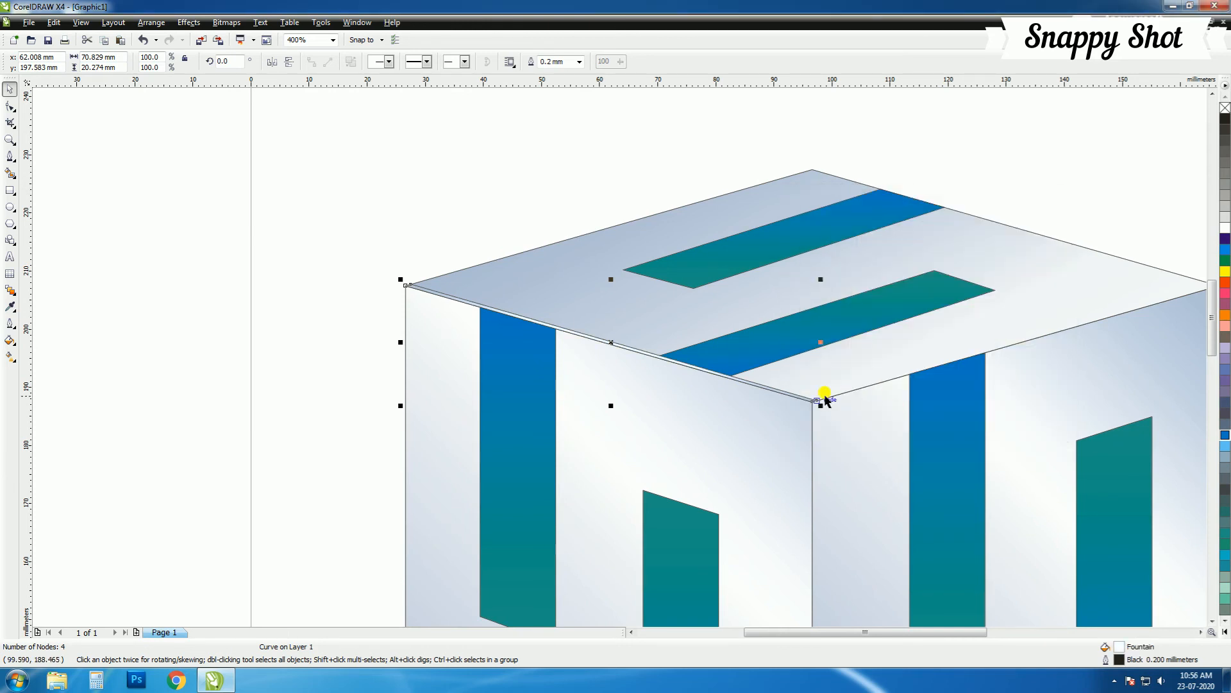
left_click(64, 156)
scroll(952, 447, "down", 1)
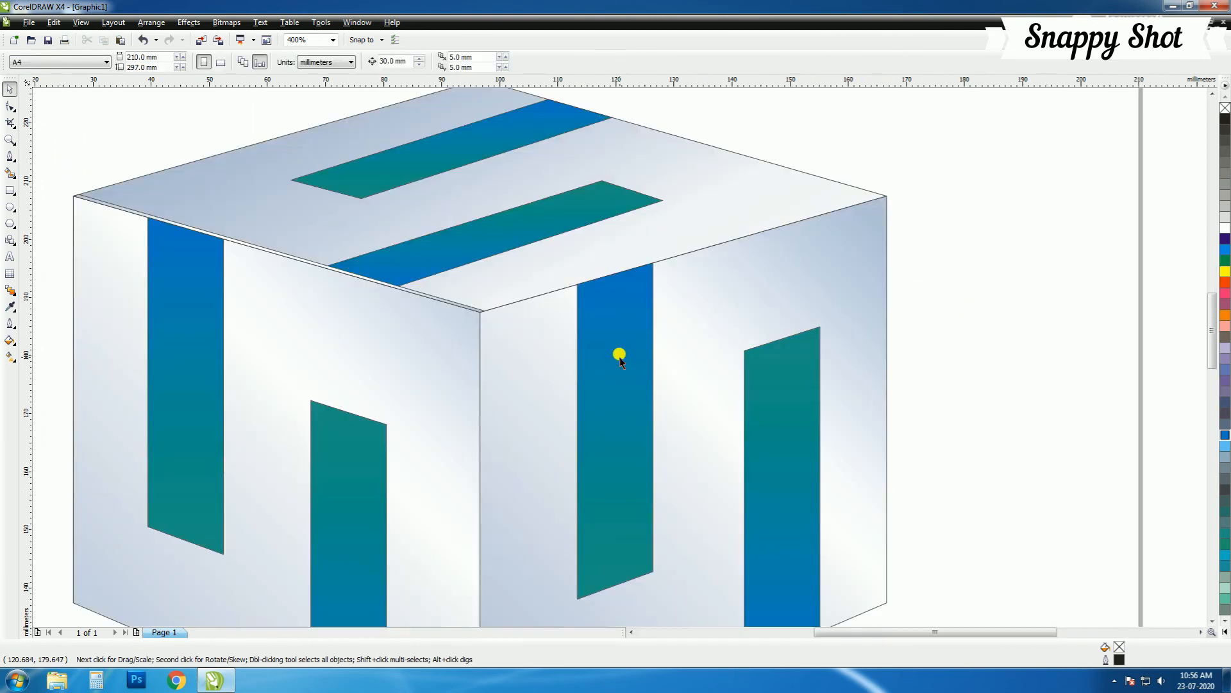
Step: Make a horizontally mirrored copy of the thin edge strip and align it to the right side of the right face
left_click(430, 296)
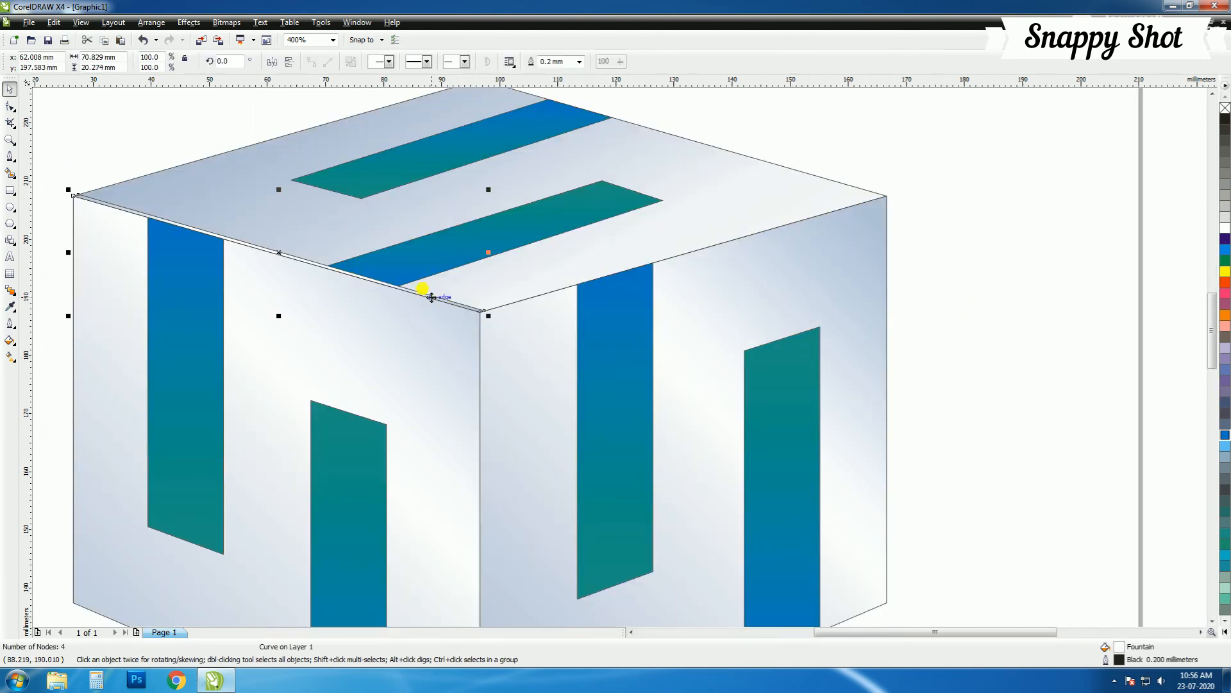
left_click(272, 62)
left_click(697, 270, "shift")
key("r")
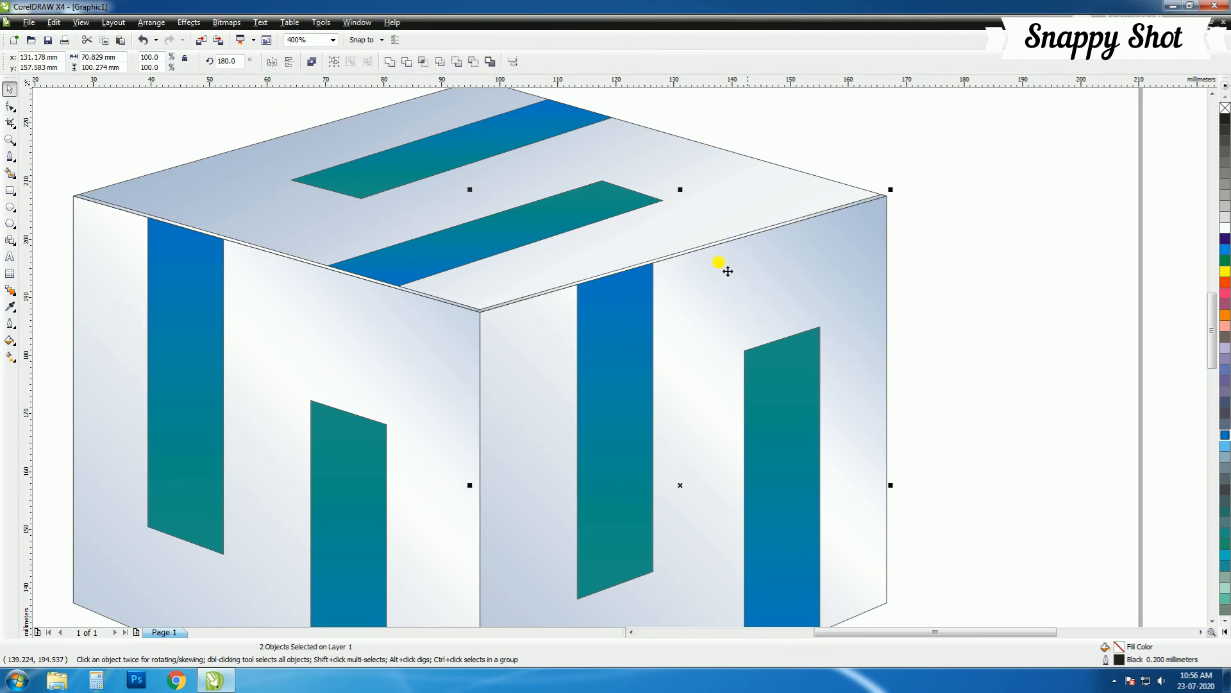
key("Escape")
scroll(492, 308, "down", 1)
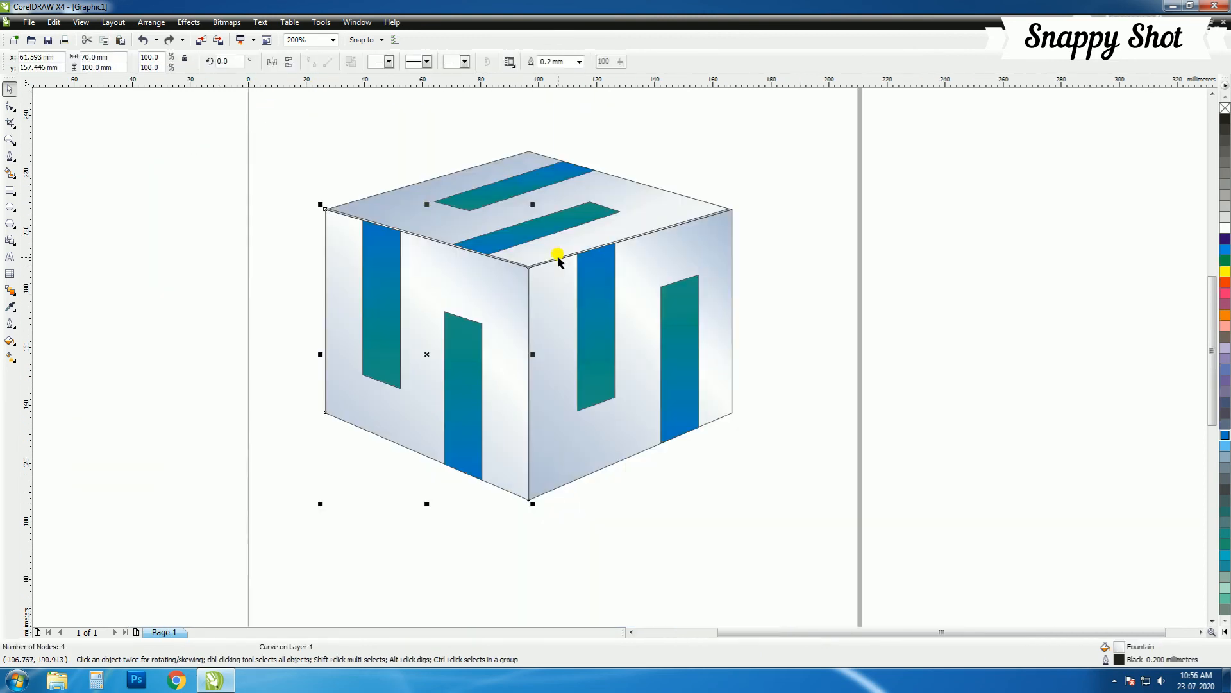
Step: Draw a closed four-point strip about 0.6 mm wide and 80 mm tall along the cube's front vertical edge with the Pen tool
left_click(559, 259)
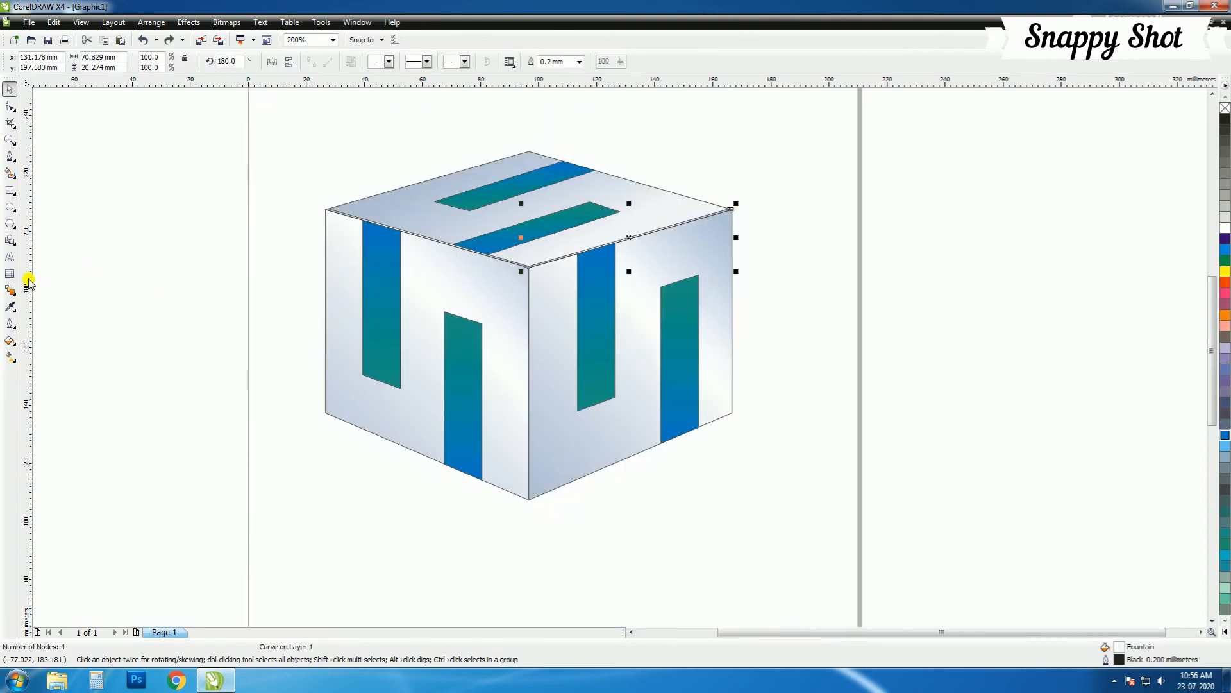
left_click(9, 157)
scroll(599, 357, "up", 3)
left_click(559, 383)
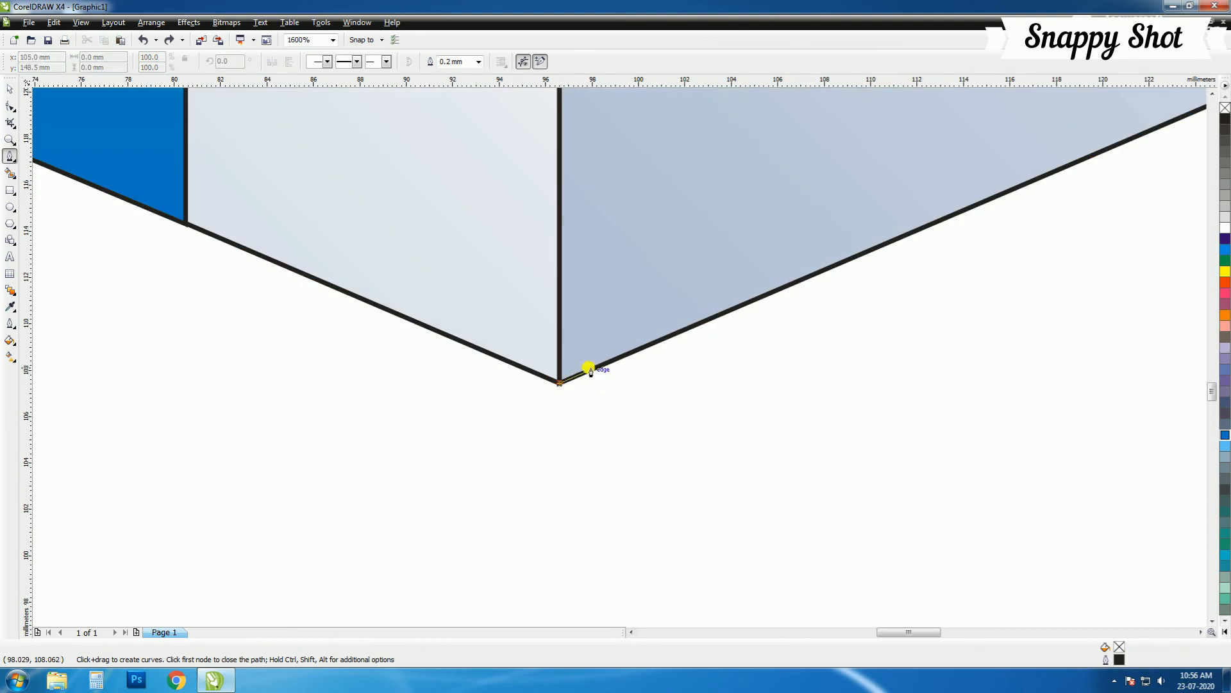
left_click(575, 377)
scroll(578, 357, "down", 3)
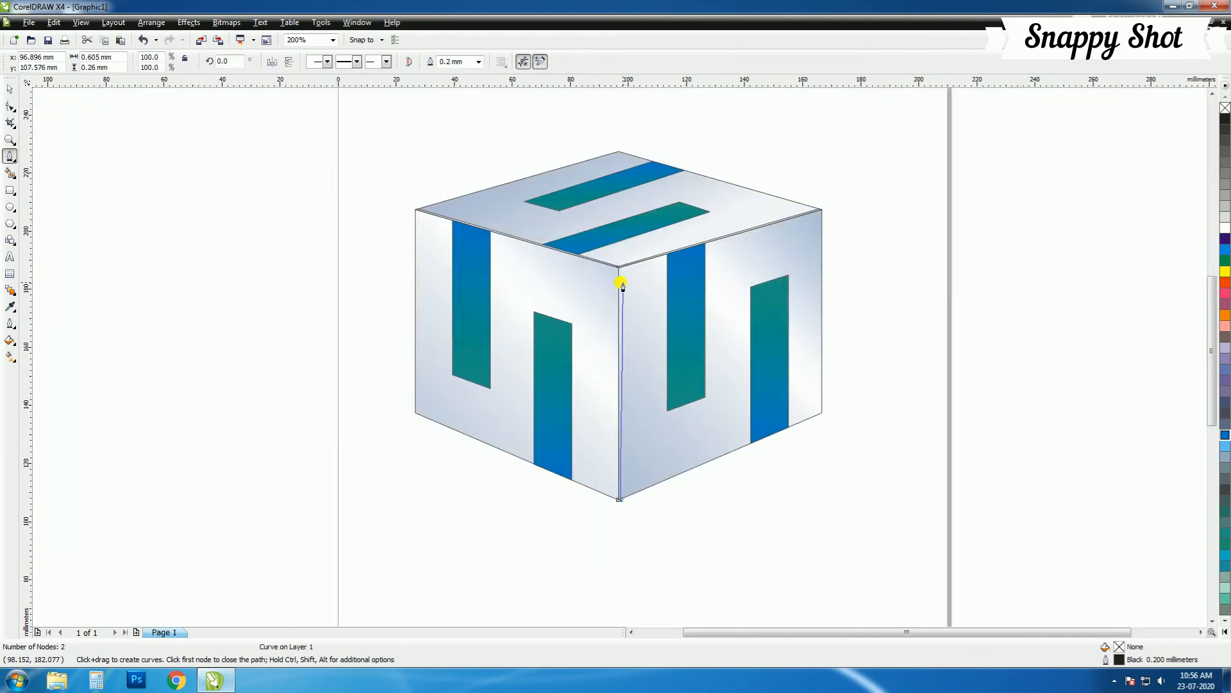
scroll(624, 283, "up", 3)
left_click(597, 255)
left_click(583, 258)
scroll(616, 372, "down", 5)
scroll(609, 394, "up", 4)
left_click(741, 313)
scroll(740, 313, "down", 2)
scroll(630, 259, "up", 1)
Step: Fill the thin vertical strip with the pale blue sampled from the right face (C 20, M 11, Y 6, K 0)
left_click(10, 89)
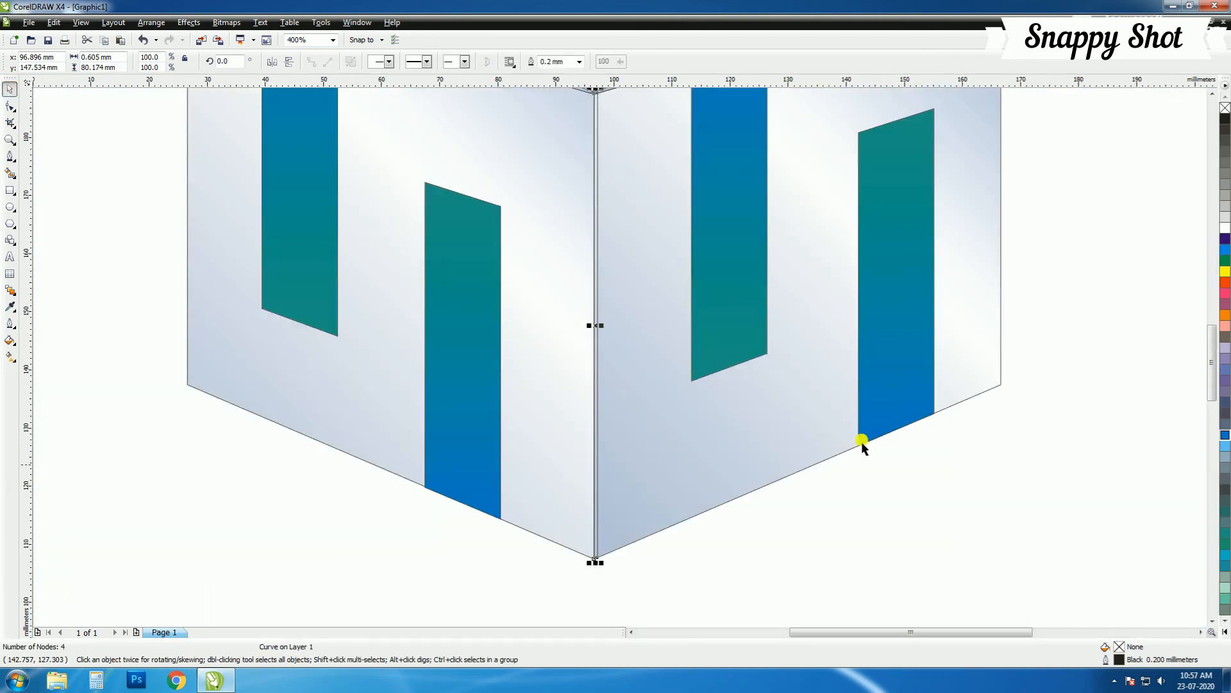
left_click(10, 306)
scroll(610, 348, "up", 1)
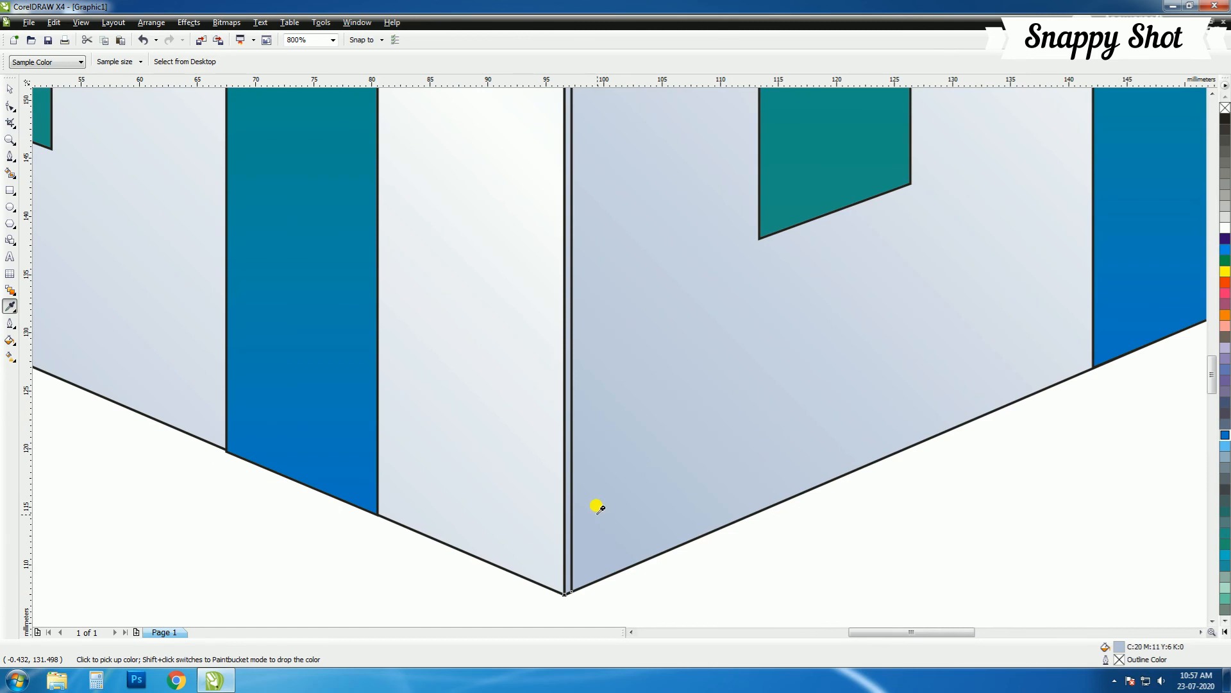
Step: Set up a custom radial fountain fill from pale blue to white for the vertical strip, with two added middle stops
left_click(11, 341)
left_click(57, 357)
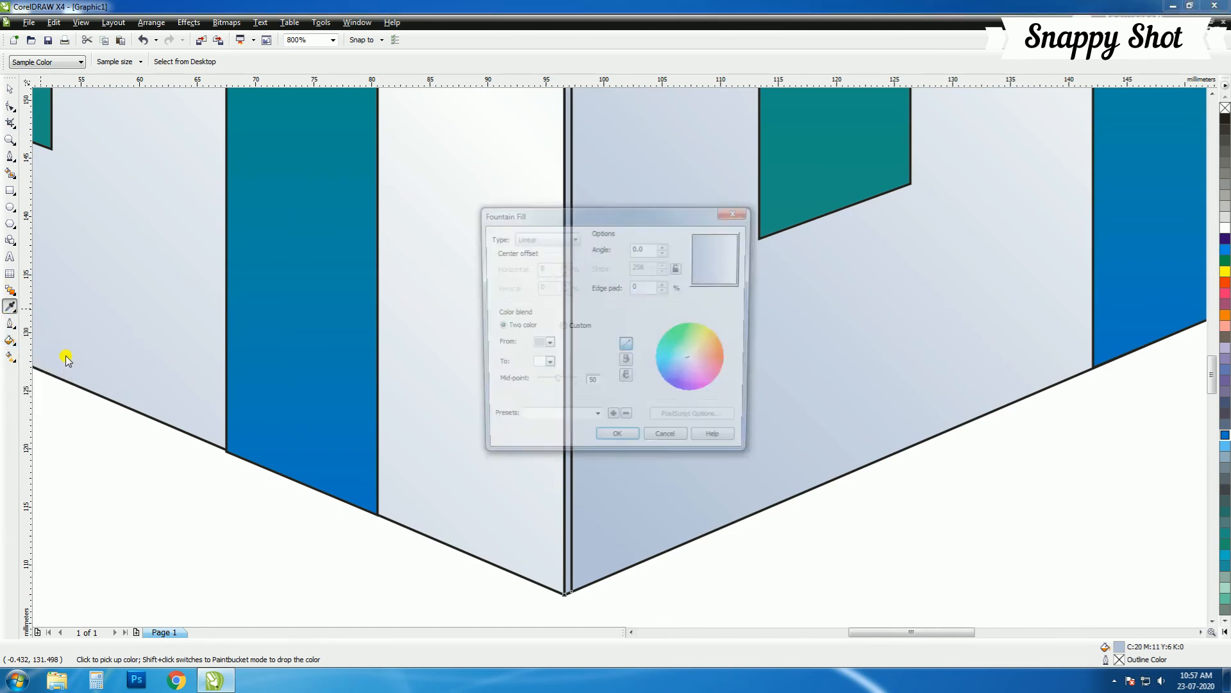
left_click_drag(605, 214, 889, 194)
left_click(824, 220)
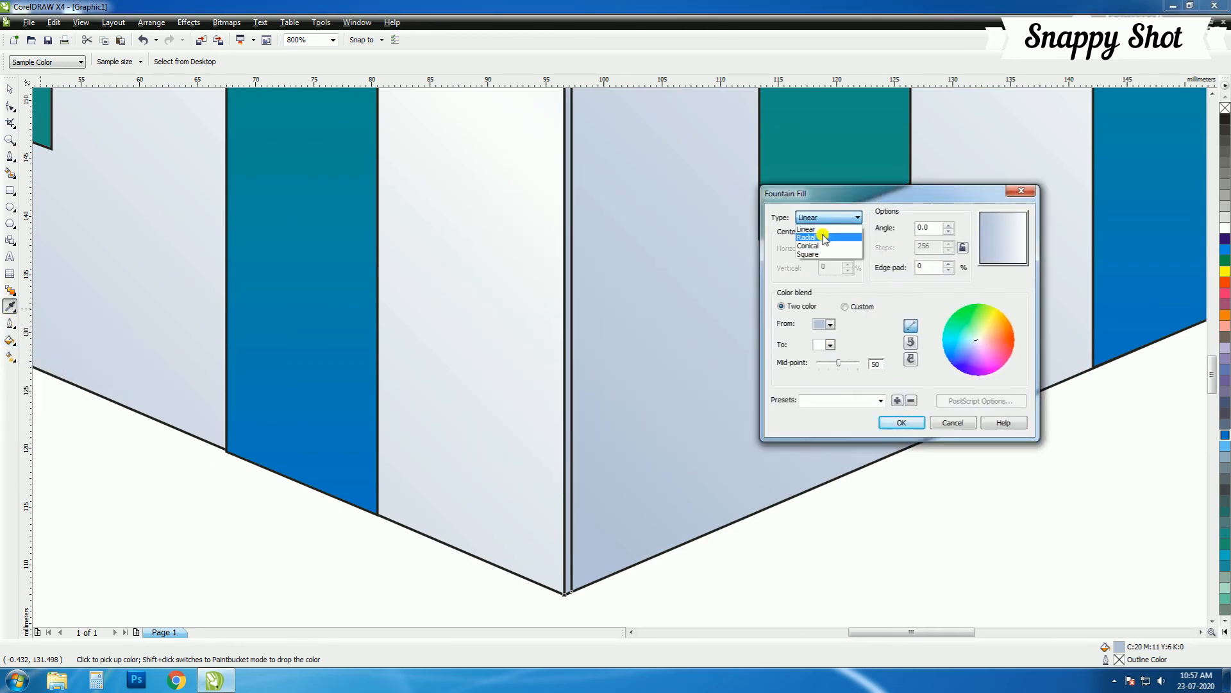
left_click(817, 235)
left_click(845, 306)
double_click(917, 343)
left_click_drag(917, 345, 870, 347)
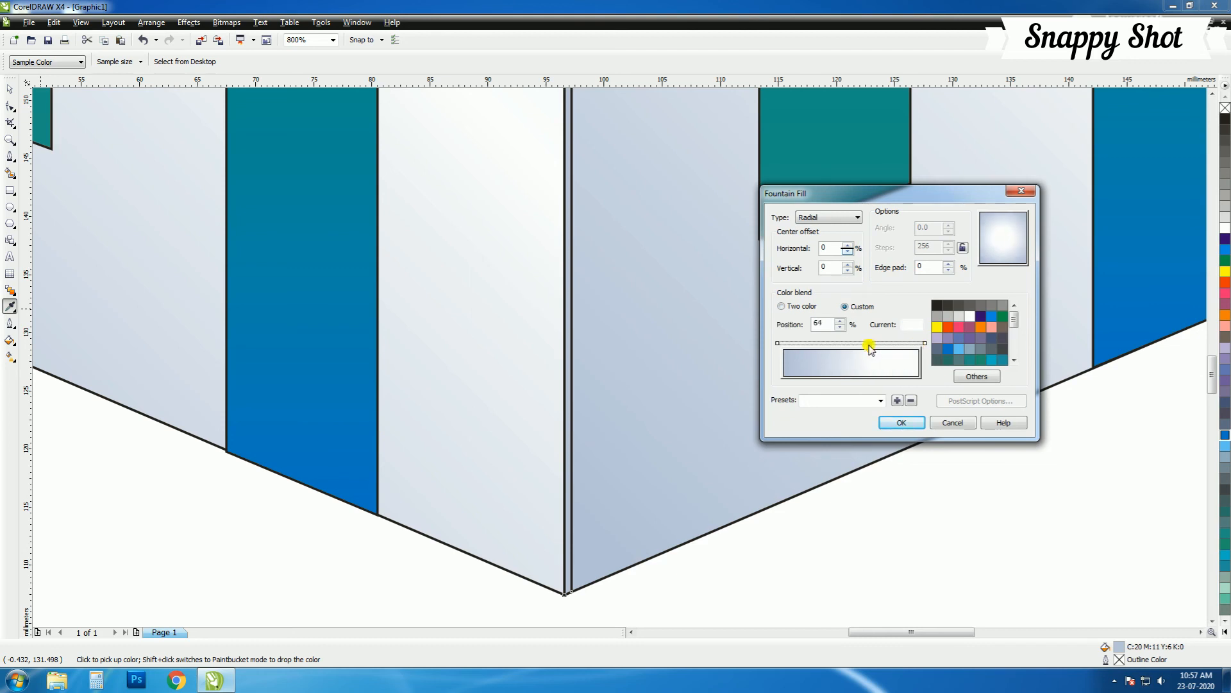
double_click(829, 344)
left_click(863, 343)
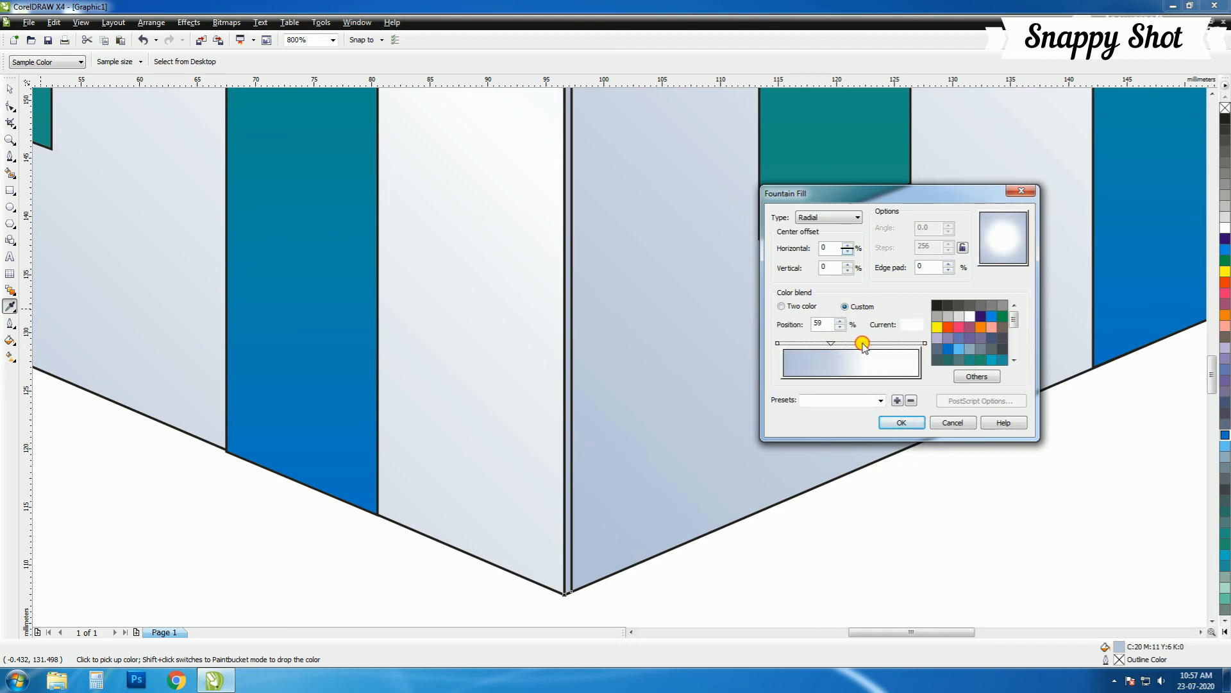
Step: Set the gradient's starting color to C 29, M 16, Y 9, K 0 and apply the fill to the vertical strip
left_click(777, 343)
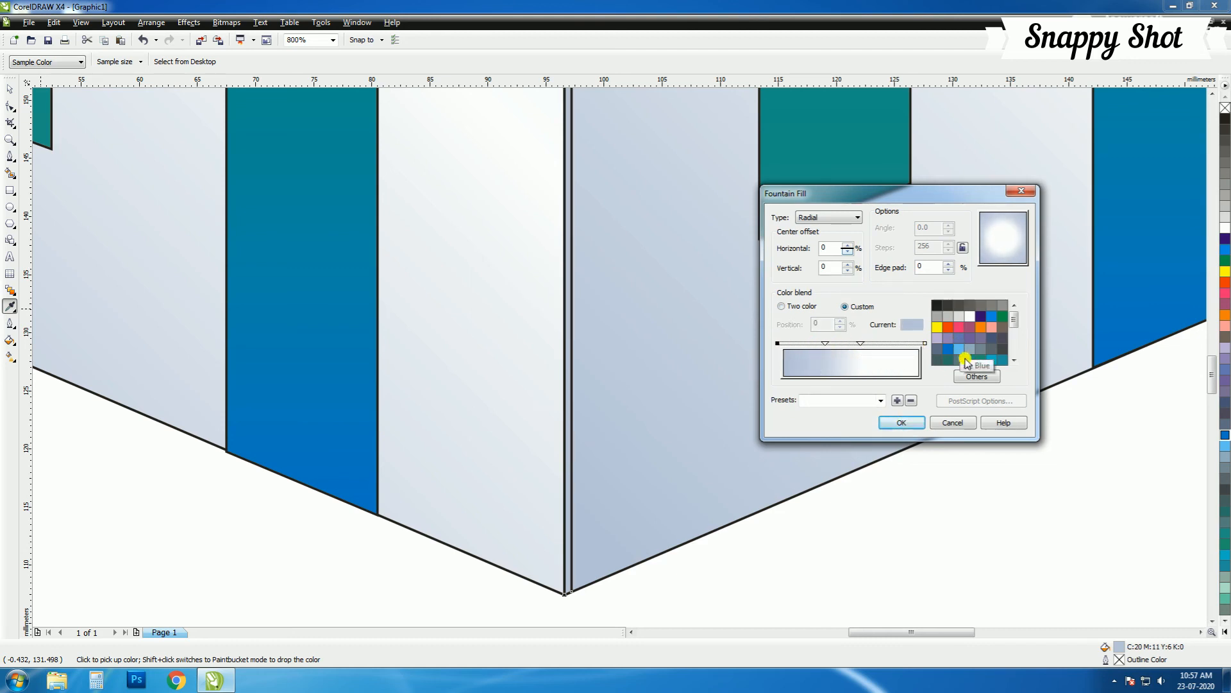
left_click(976, 376)
left_click(910, 227)
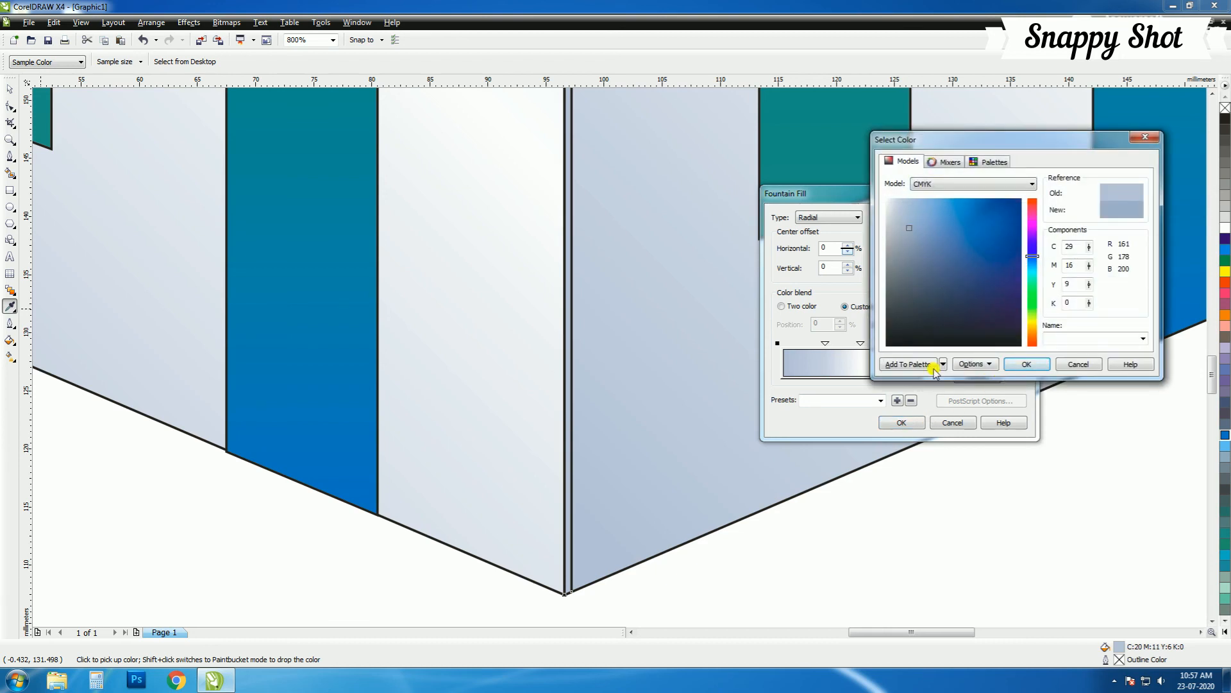
left_click(1025, 363)
left_click(901, 422)
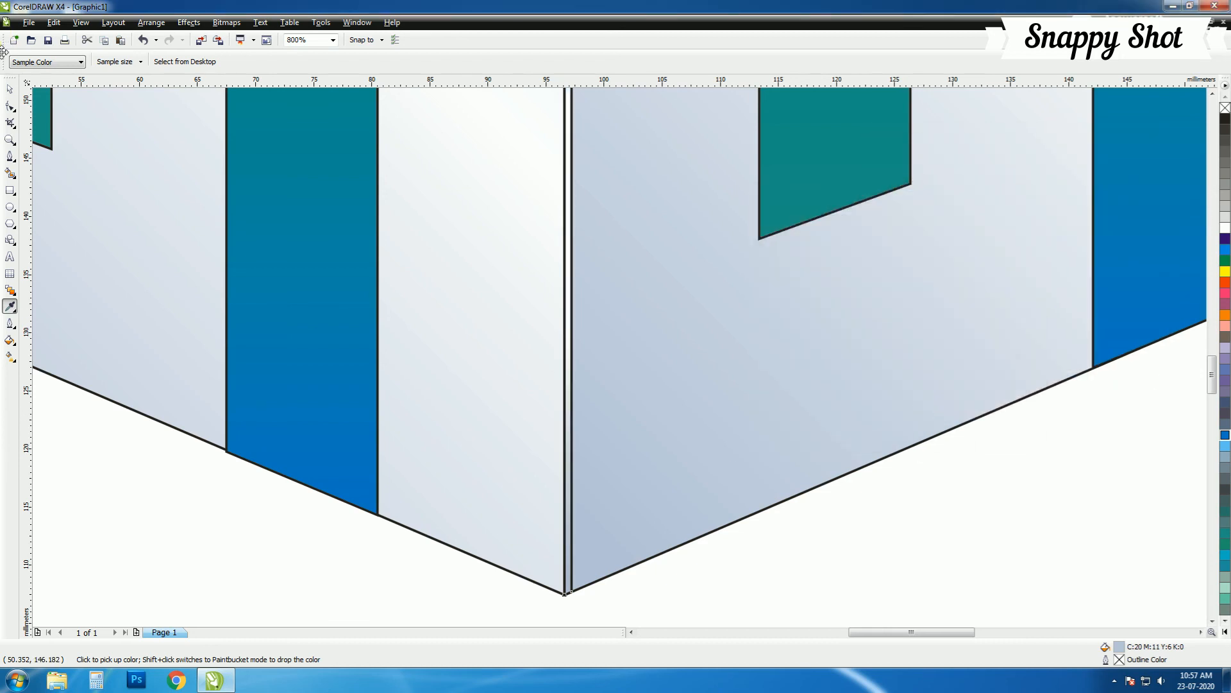
Step: Remove the outlines from all the objects that make up the cube and deselect them
key("space")
scroll(620, 361, "down", 2)
left_click_drag(247, 131, 809, 494)
right_click(1225, 111)
left_click(938, 276)
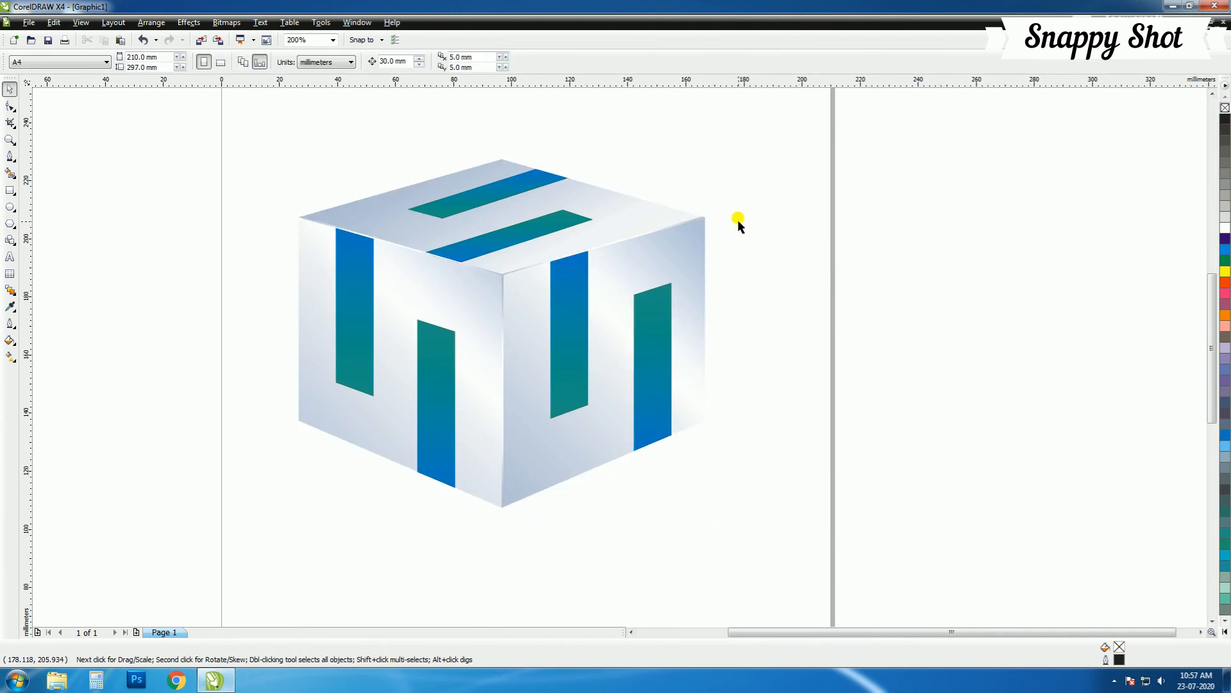
Step: Group all the faces and strips of the cube into one object and deselect it
scroll(739, 224, "down", 2)
scroll(621, 353, "up", 2)
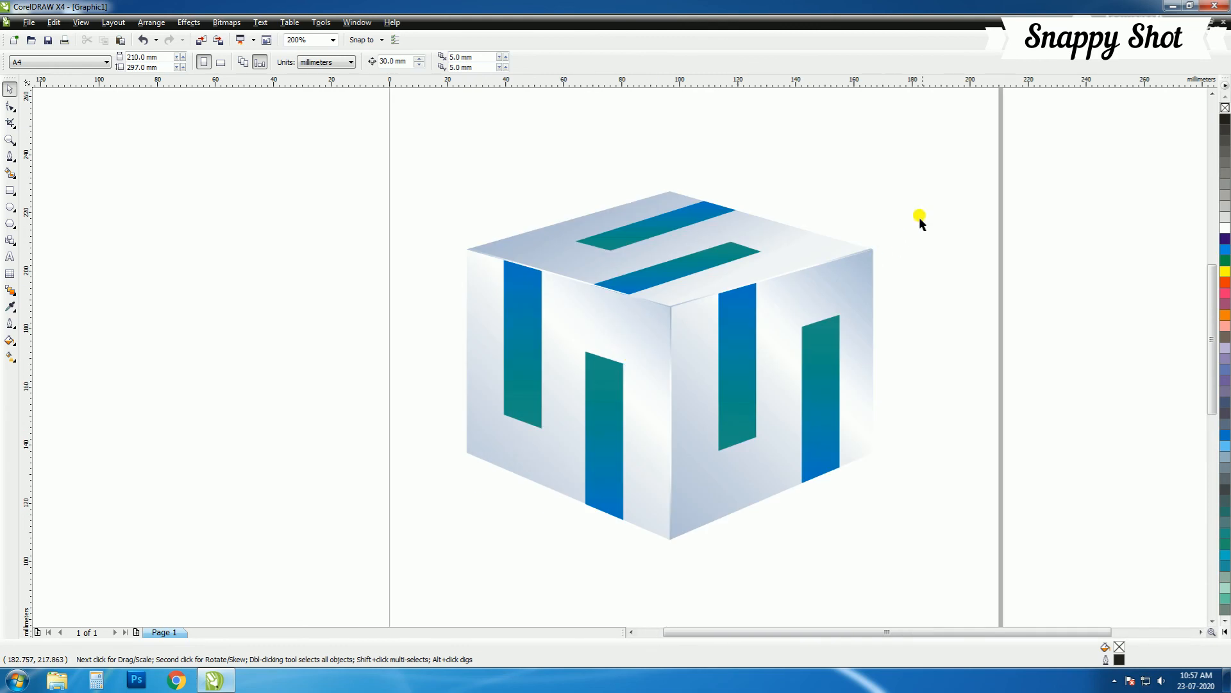
left_click_drag(957, 155, 379, 555)
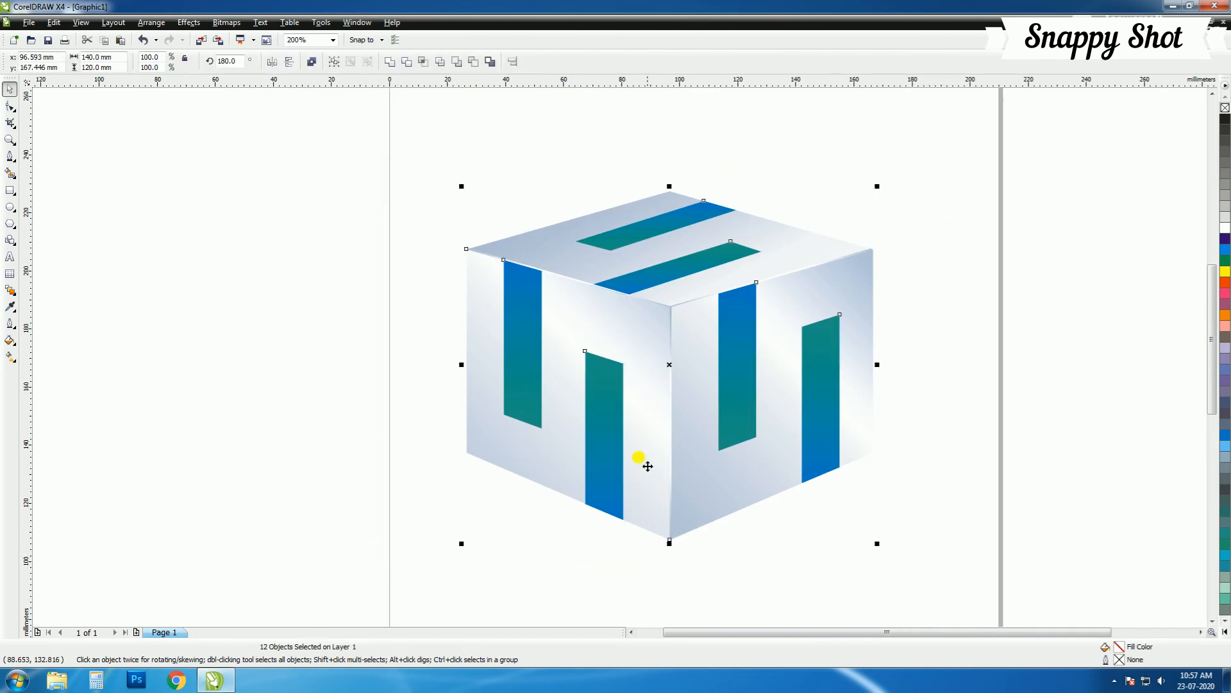
key("ctrl+g")
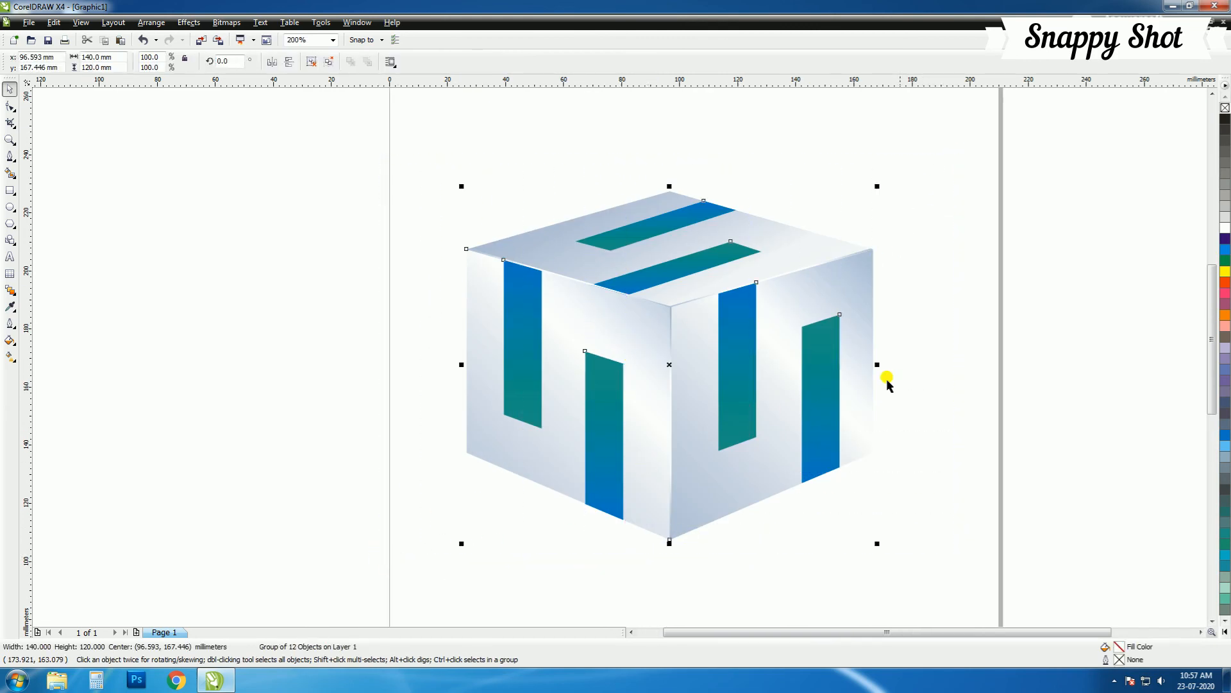
left_click(931, 363)
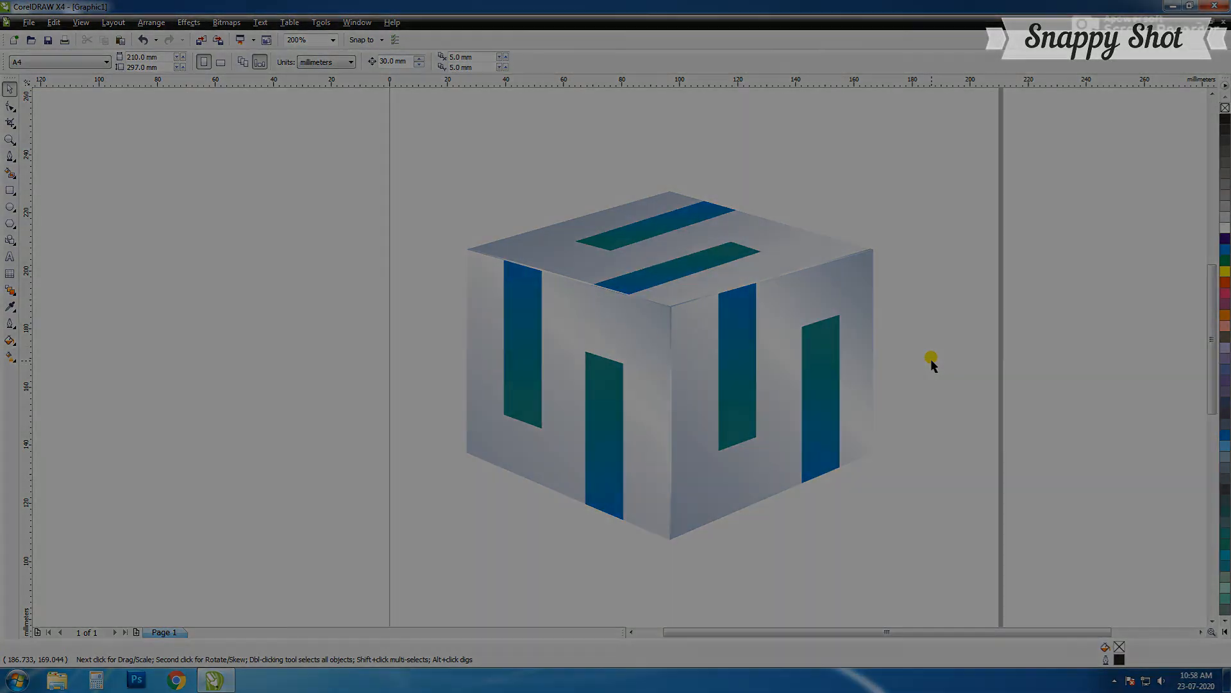